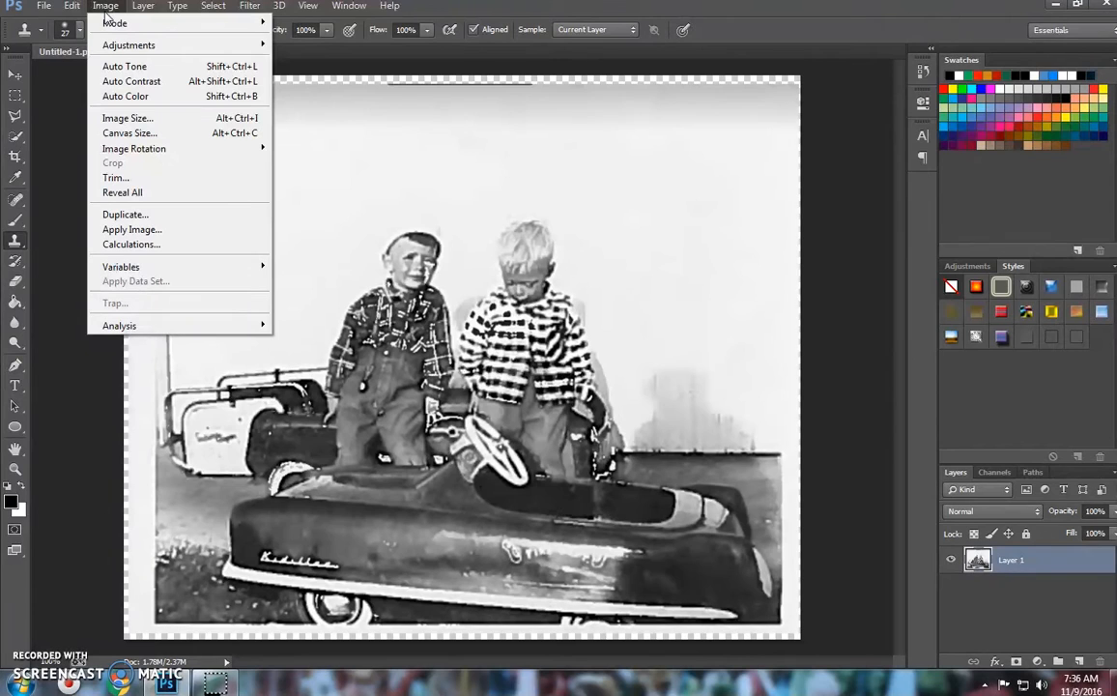
# Step: Set the photo's color mode to RGB Color and deselect Layer 1
pyautogui.click(109, 21)
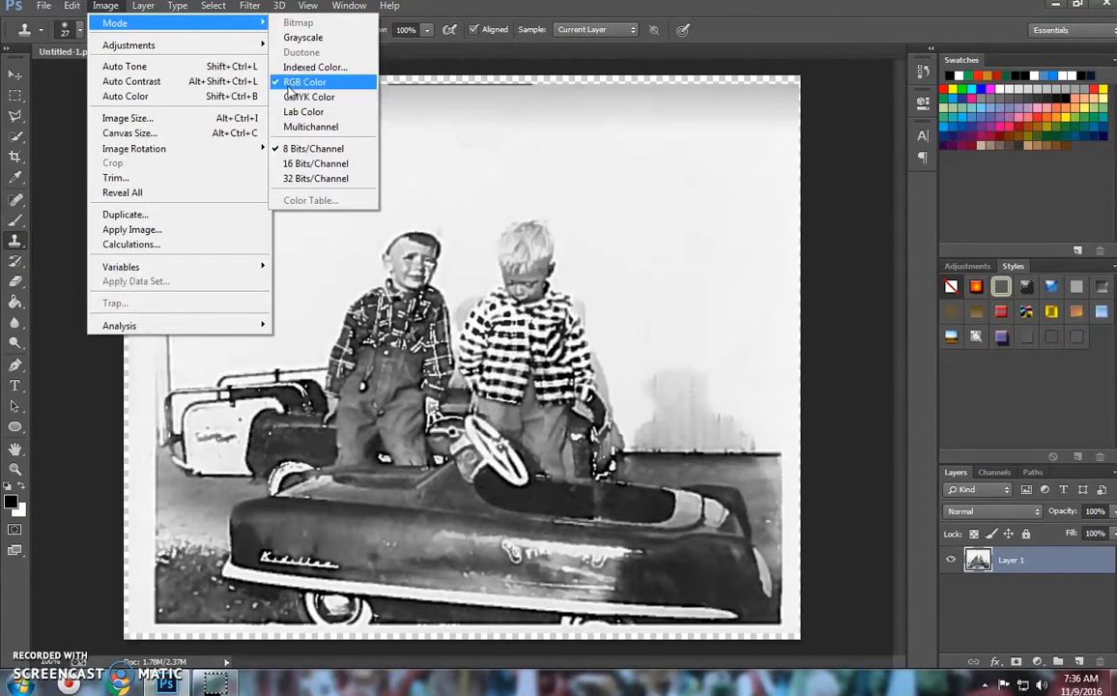
pyautogui.click(301, 83)
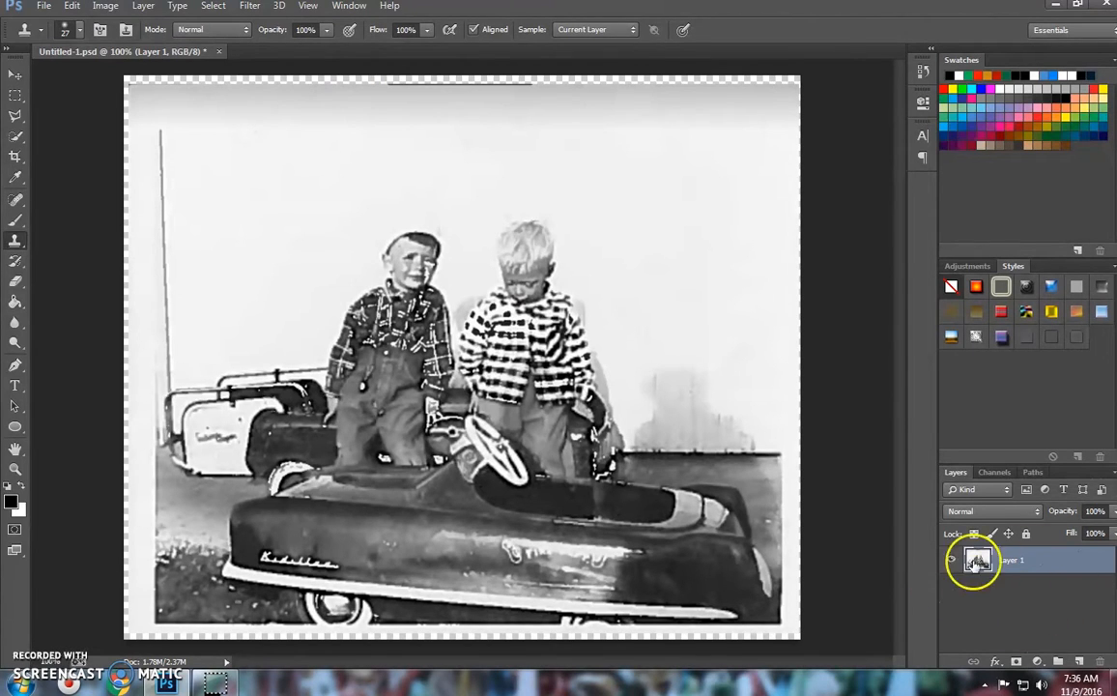
pyautogui.click(997, 621)
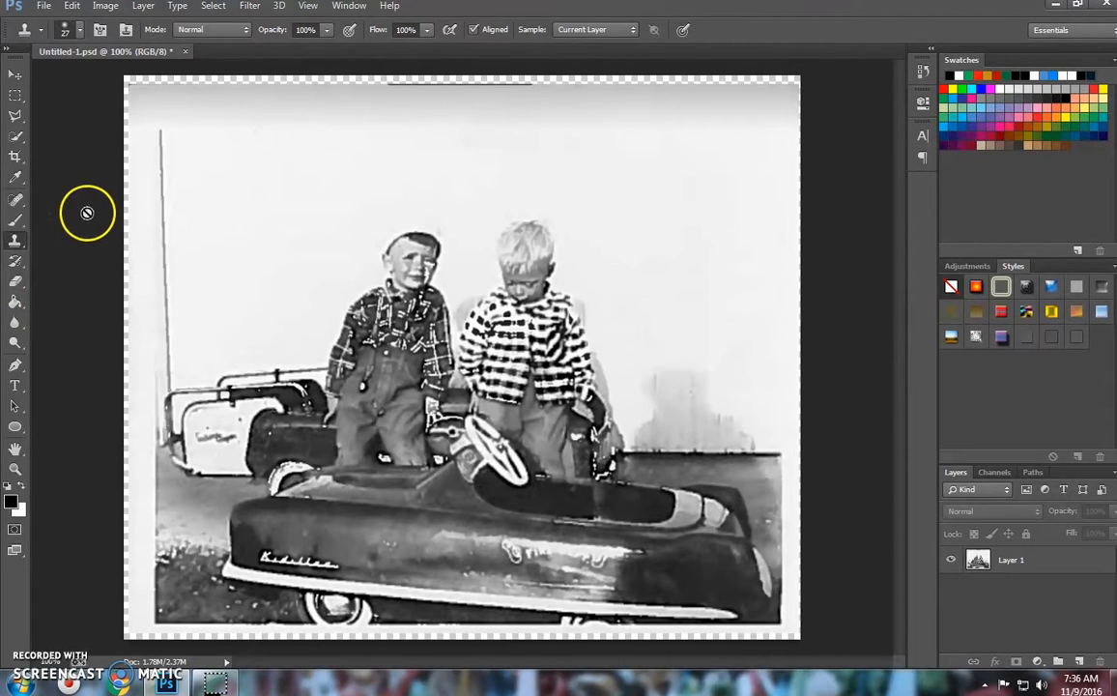
pyautogui.moveTo(635, 518)
pyautogui.mouseDown()
pyautogui.moveTo(602, 506)
pyautogui.moveTo(610, 500)
pyautogui.moveTo(570, 463)
pyautogui.mouseUp()
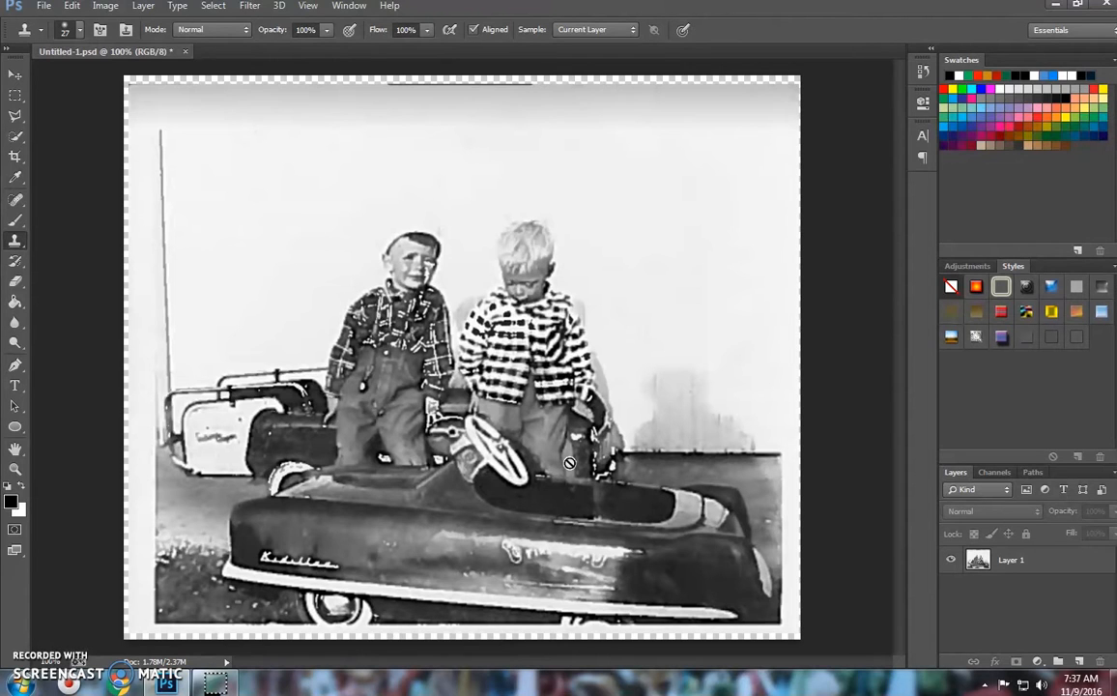
# Step: Activate the Polygonal Lasso tool for selecting the front pedal car in the photo
pyautogui.click(14, 115)
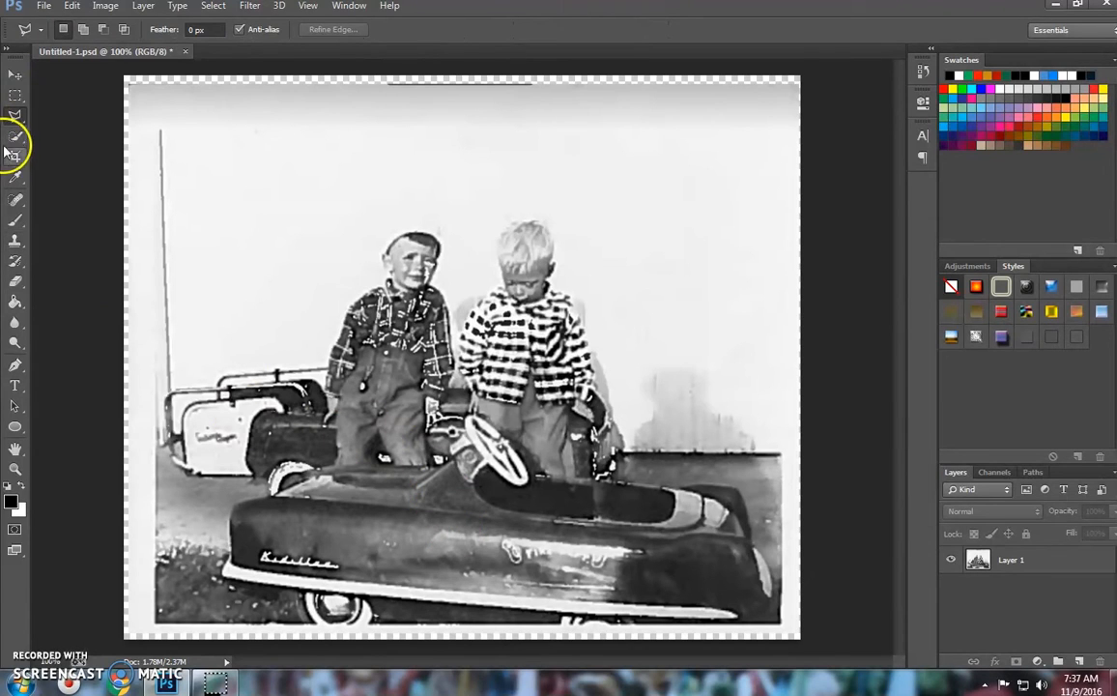
pyautogui.click(16, 117)
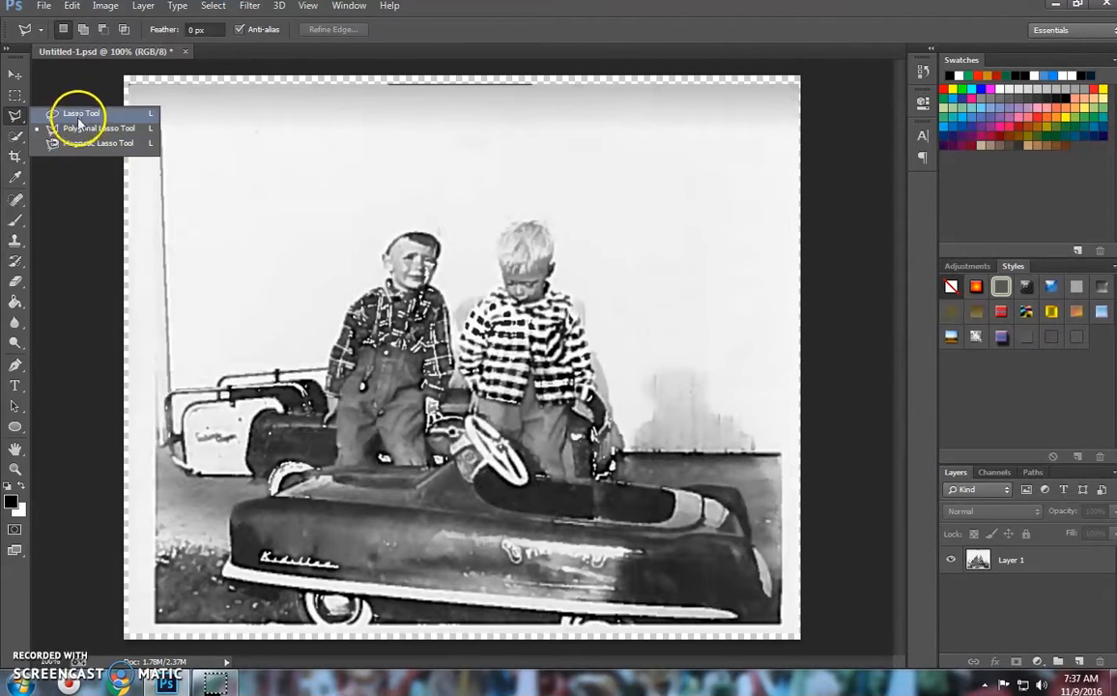
pyautogui.click(134, 137)
pyautogui.scroll(2, 452, 501)
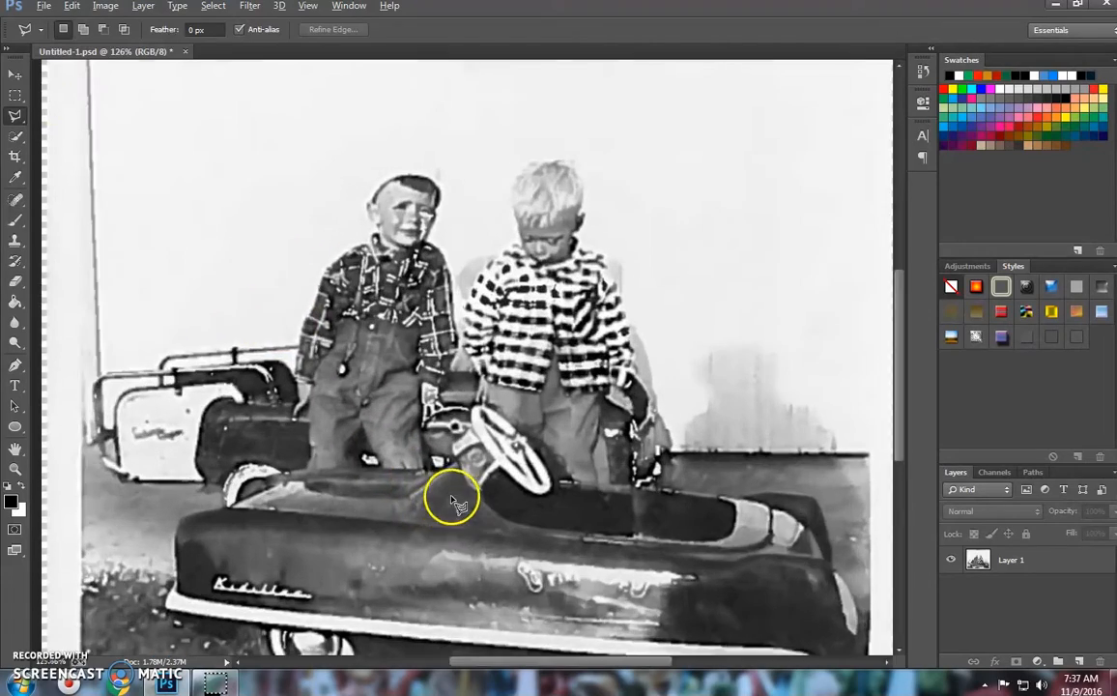
pyautogui.scroll(3, 452, 501)
pyautogui.scroll(-1, 454, 476)
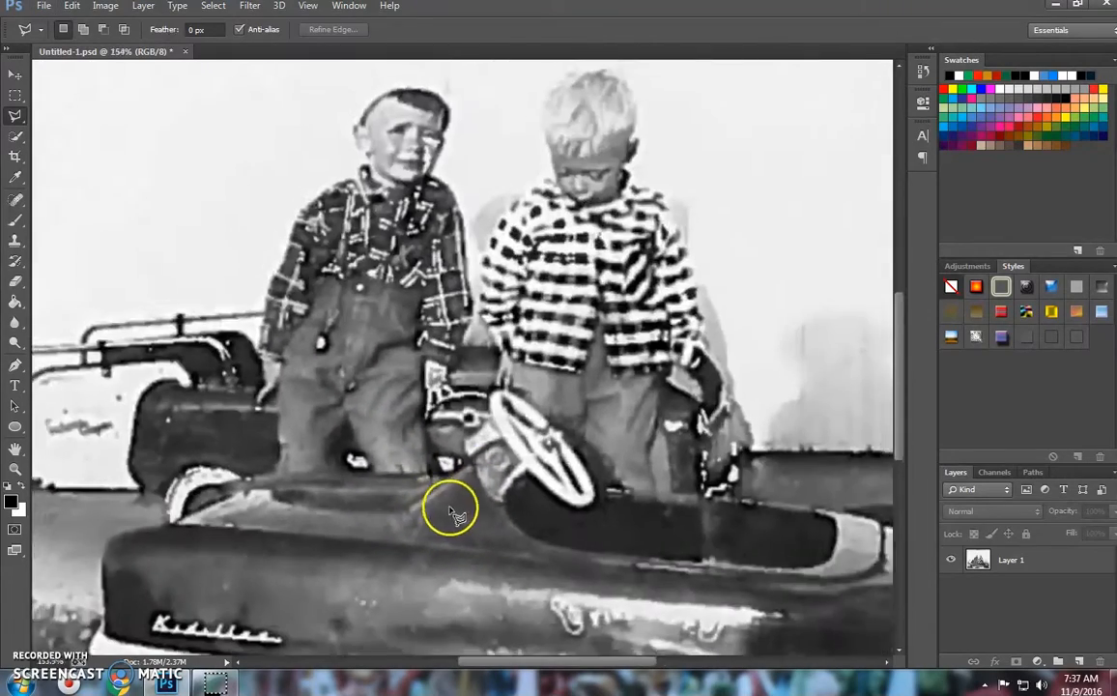
pyautogui.scroll(-1, 451, 510)
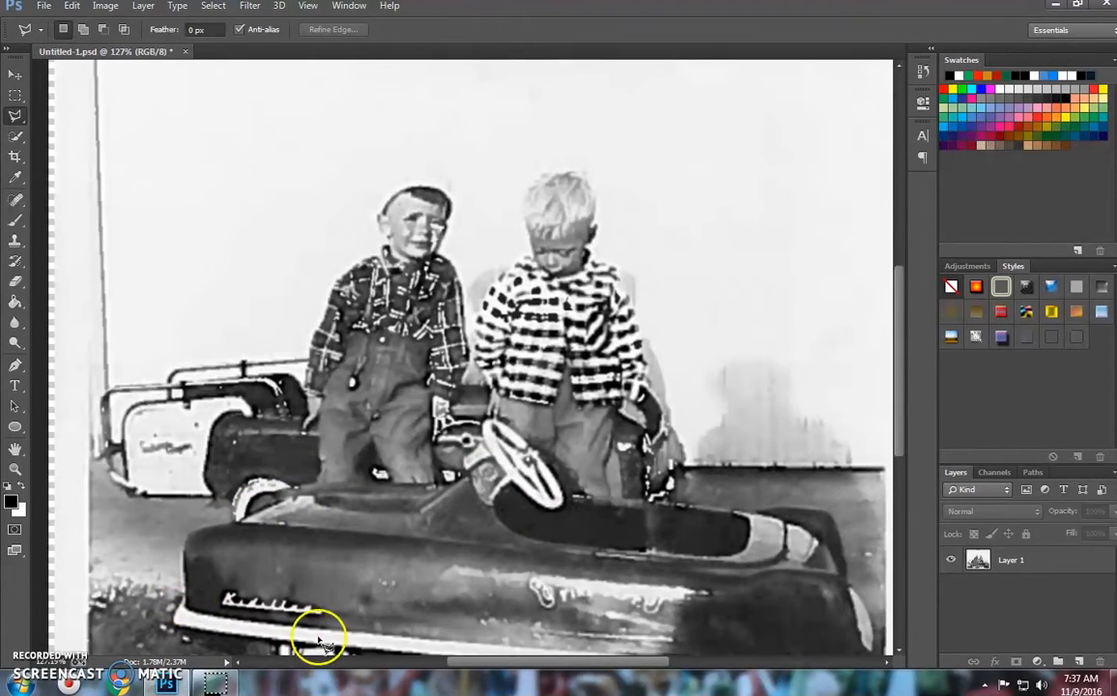
pyautogui.scroll(-2, 615, 571)
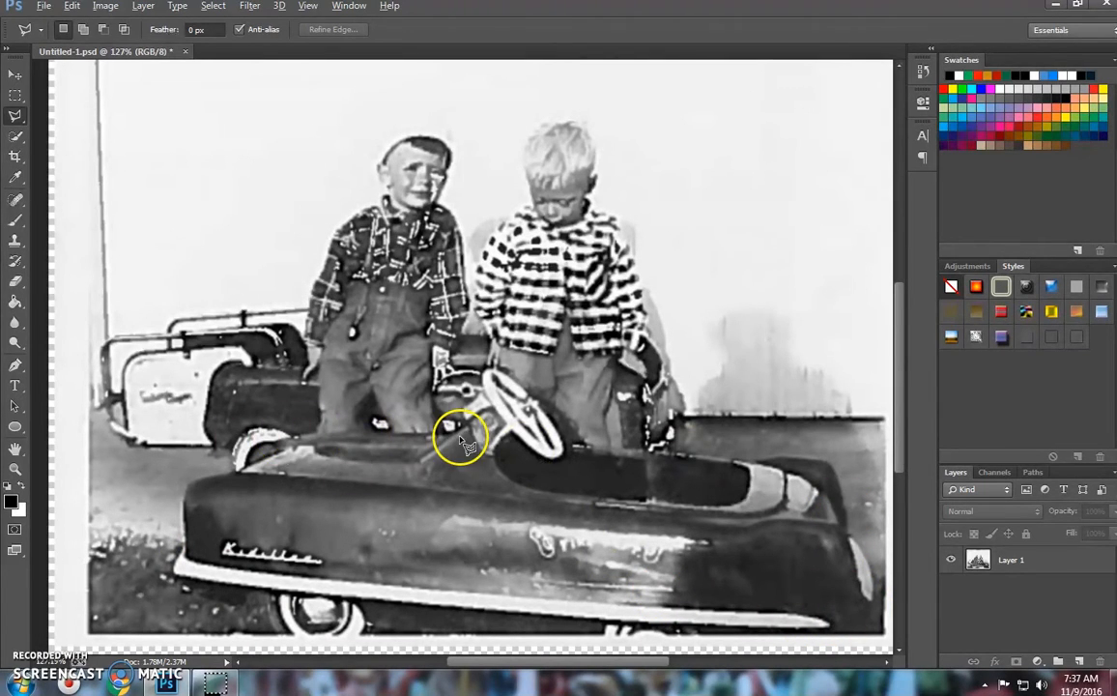
pyautogui.scroll(6, 462, 443)
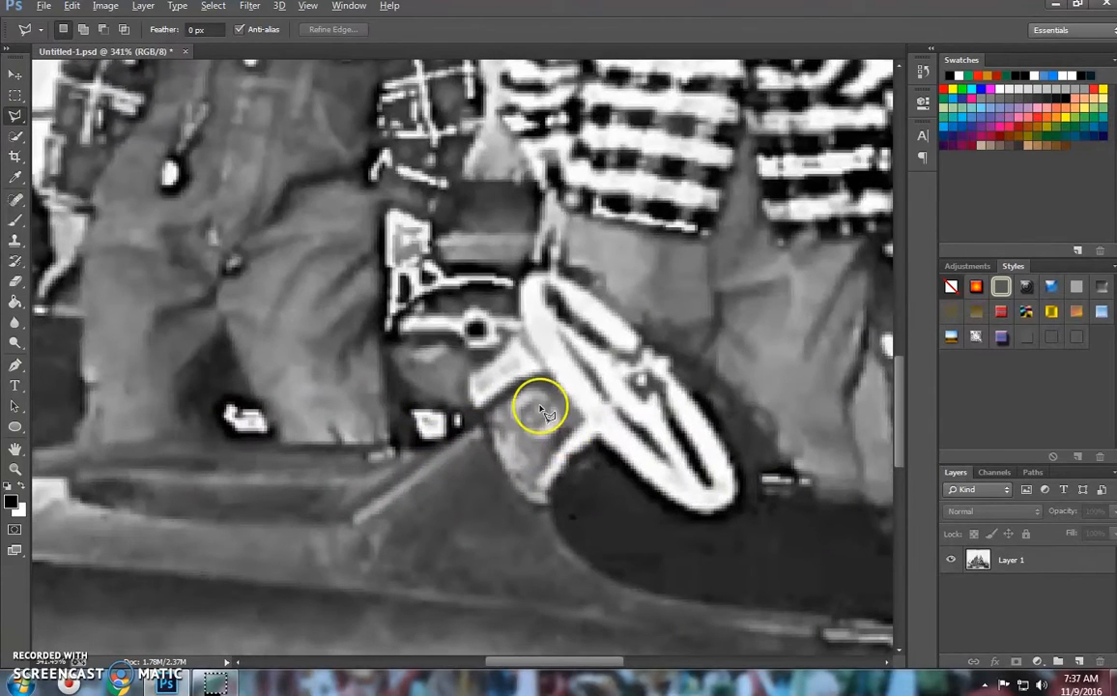
pyautogui.click(590, 430)
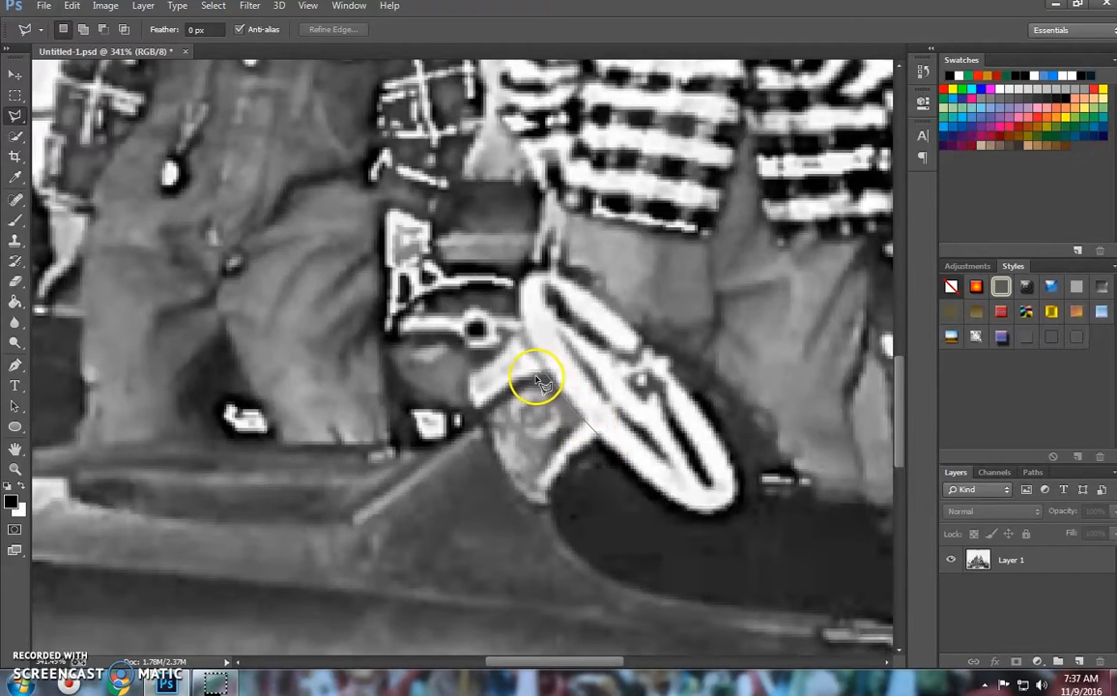
pyautogui.click(503, 390)
pyautogui.click(483, 409)
pyautogui.click(459, 441)
pyautogui.click(433, 450)
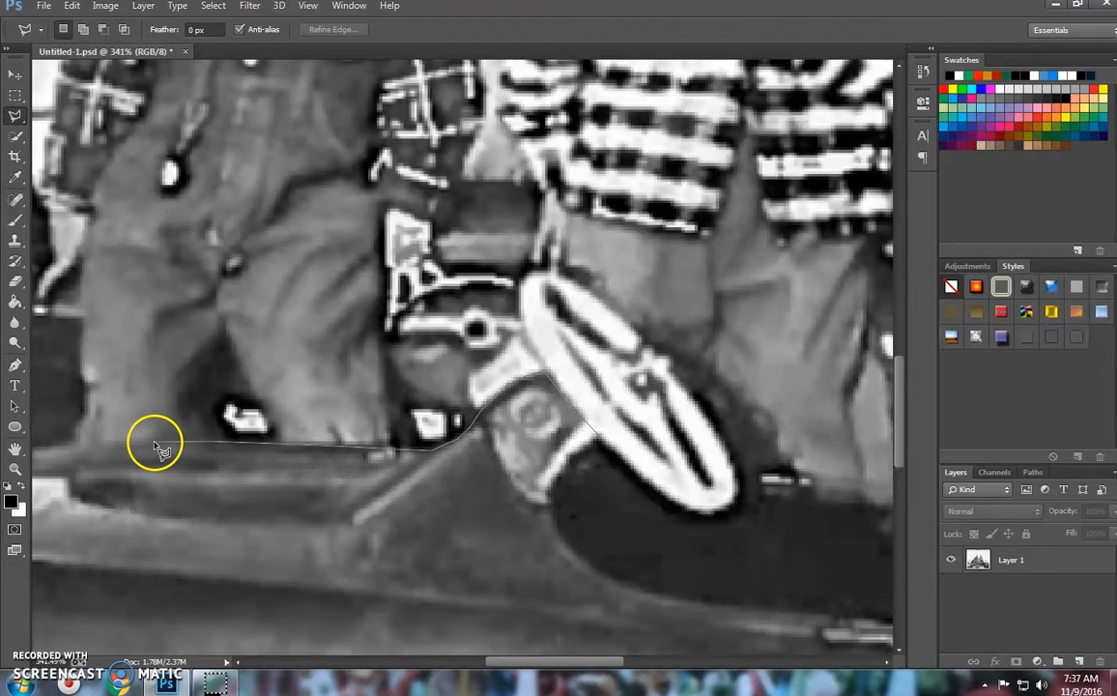
pyautogui.click(97, 445)
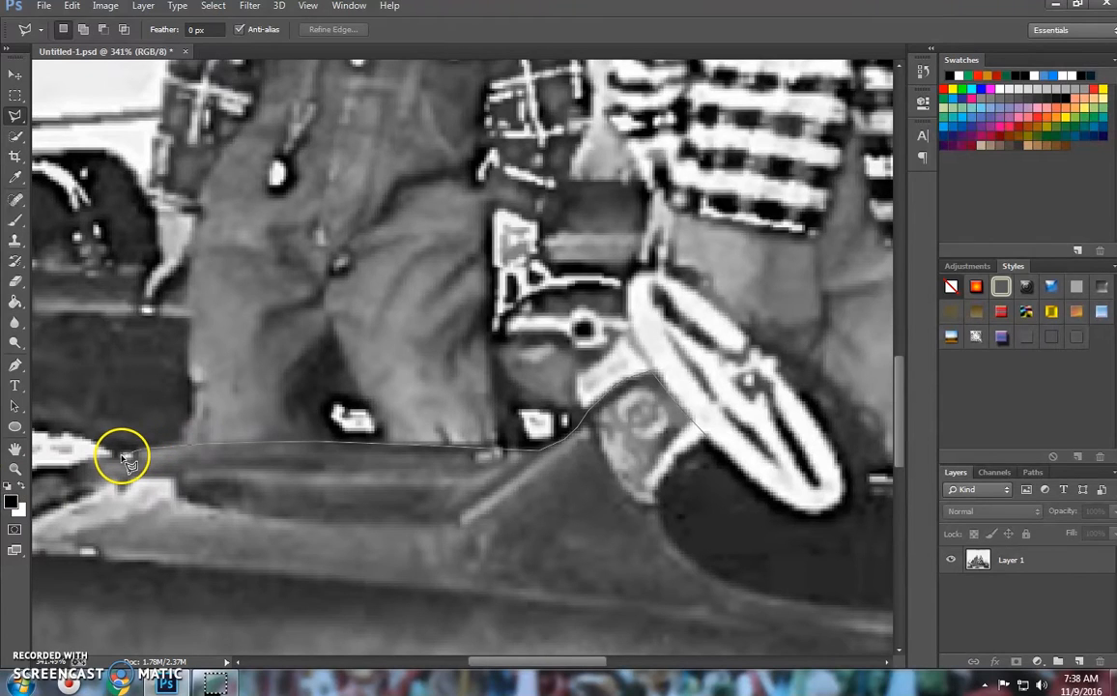
pyautogui.hscroll(2, 584, 418)
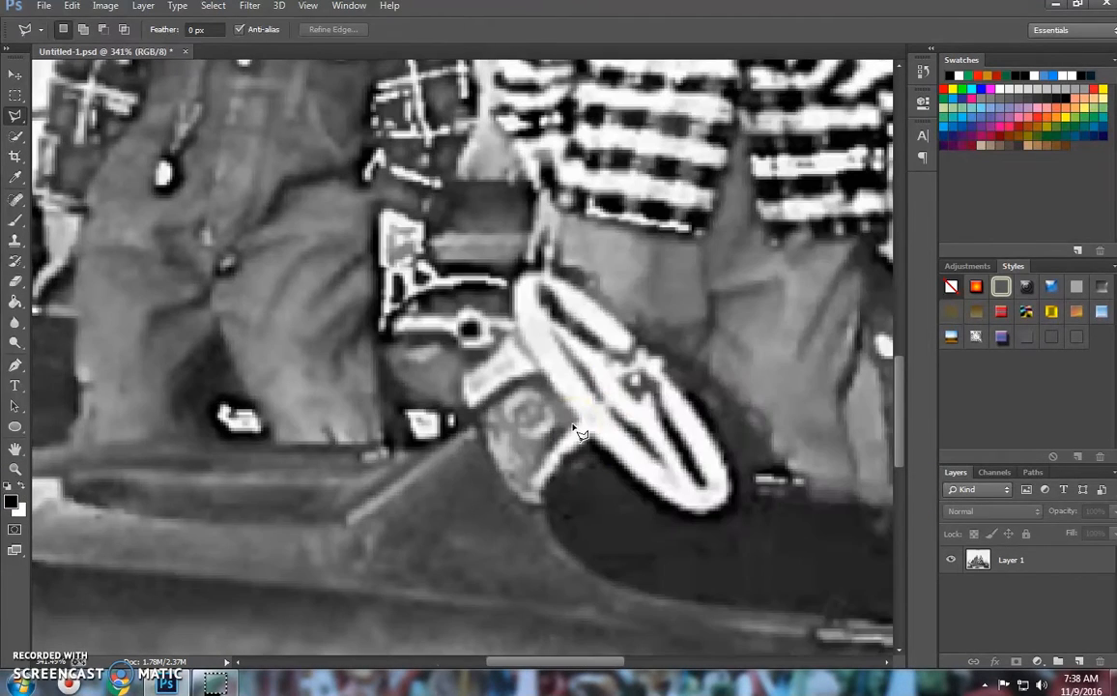
# Step: Trace the front pedal car's body with the Polygonal Lasso as a closed selection, leaving out the steering wheel and the white side trim
pyautogui.click(588, 439)
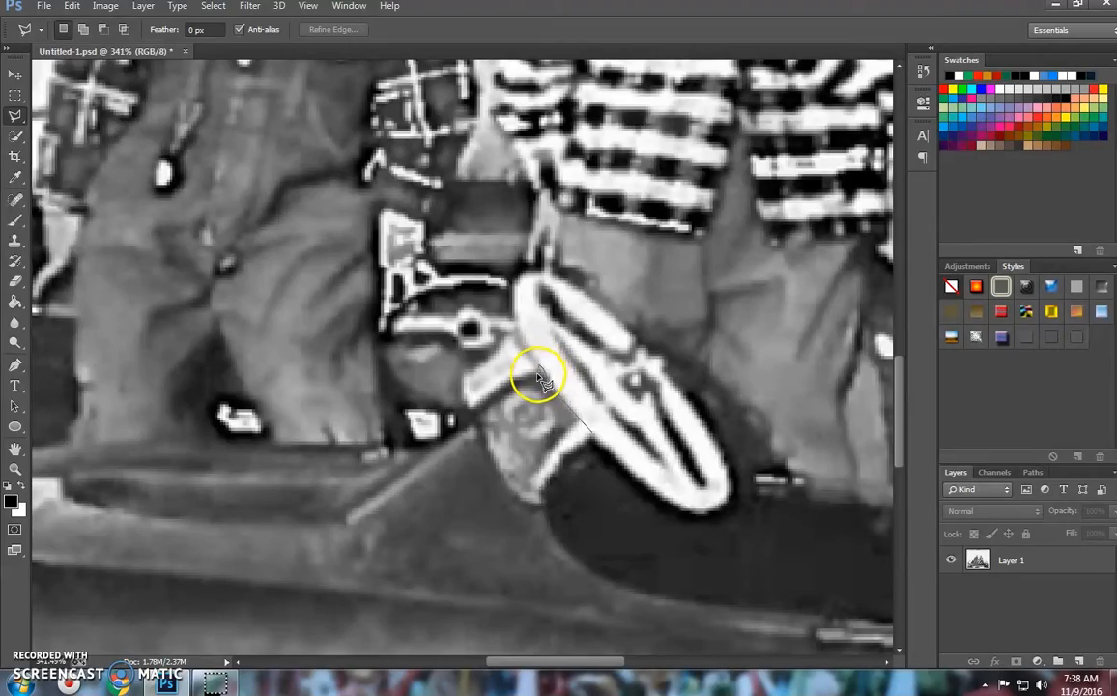
pyautogui.scroll(5, 538, 377)
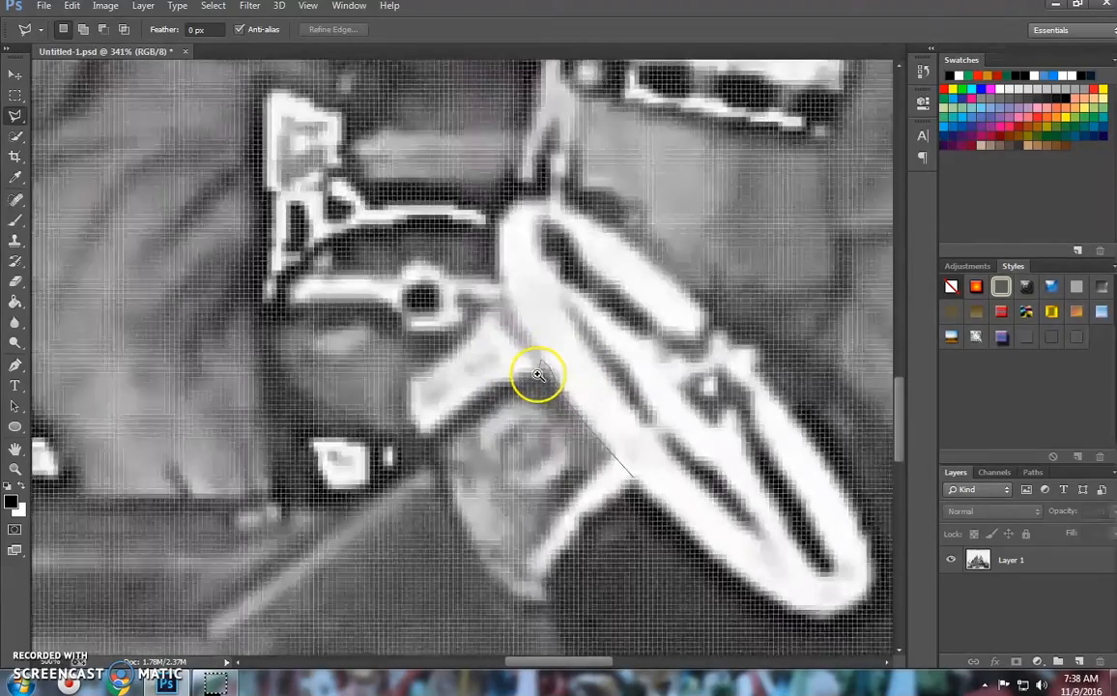
pyautogui.click(539, 357)
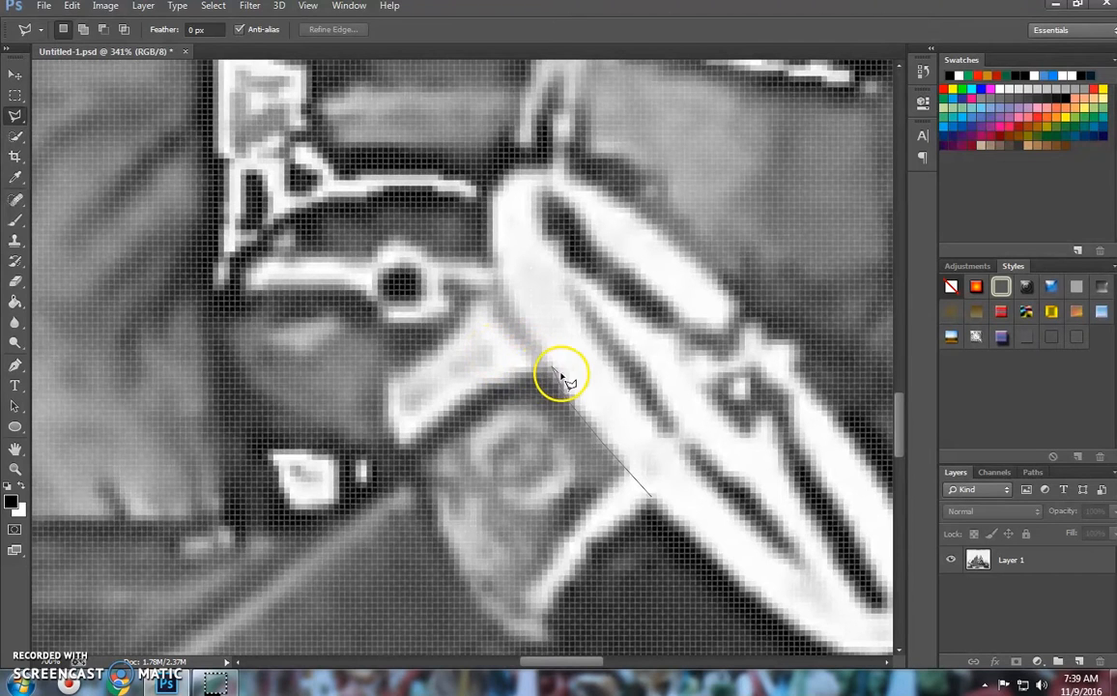
pyautogui.moveTo(530, 373)
pyautogui.mouseDown()
pyautogui.moveTo(479, 380)
pyautogui.moveTo(399, 437)
pyautogui.moveTo(398, 473)
pyautogui.moveTo(378, 491)
pyautogui.mouseUp()
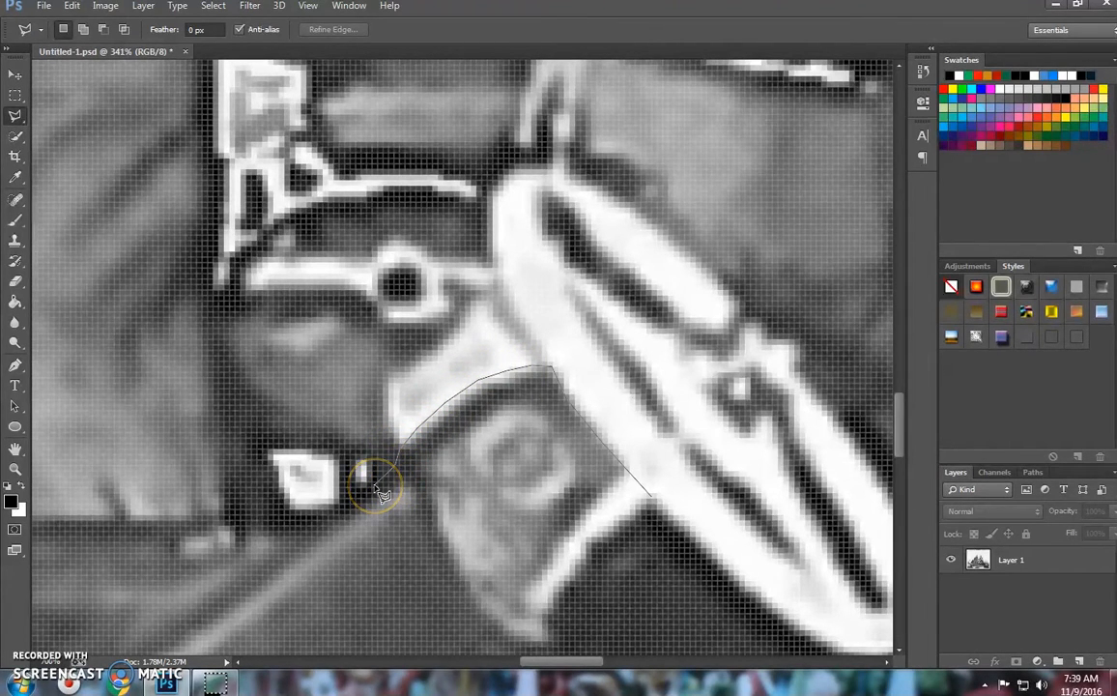
pyautogui.scroll(-5, 374, 485)
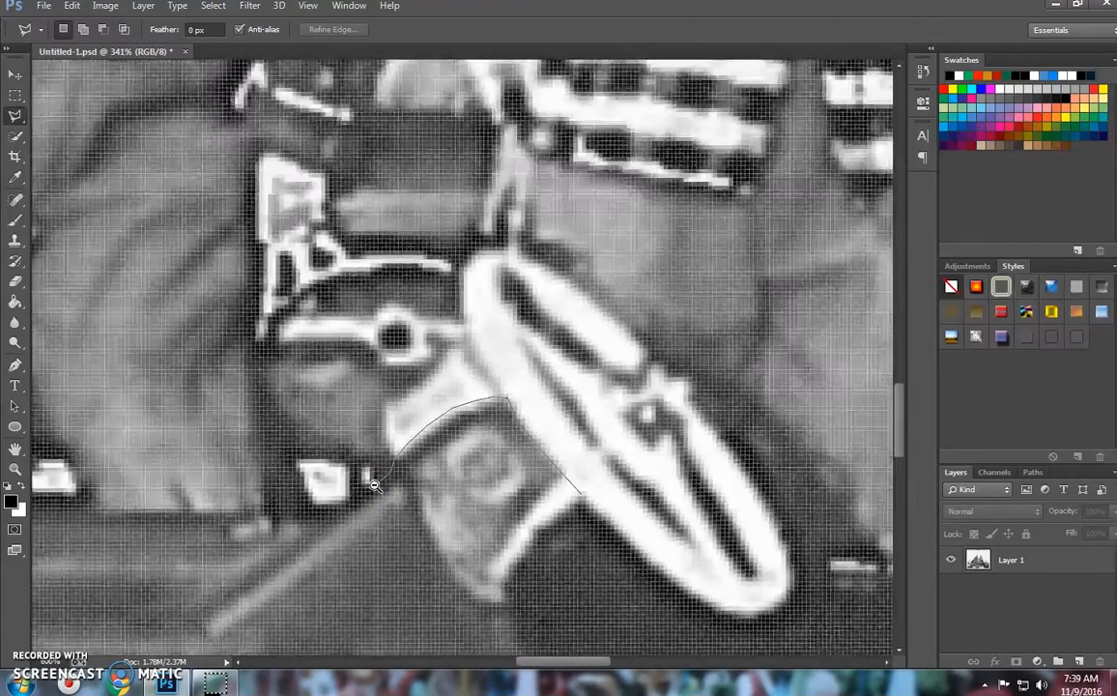
pyautogui.scroll(5, 383, 496)
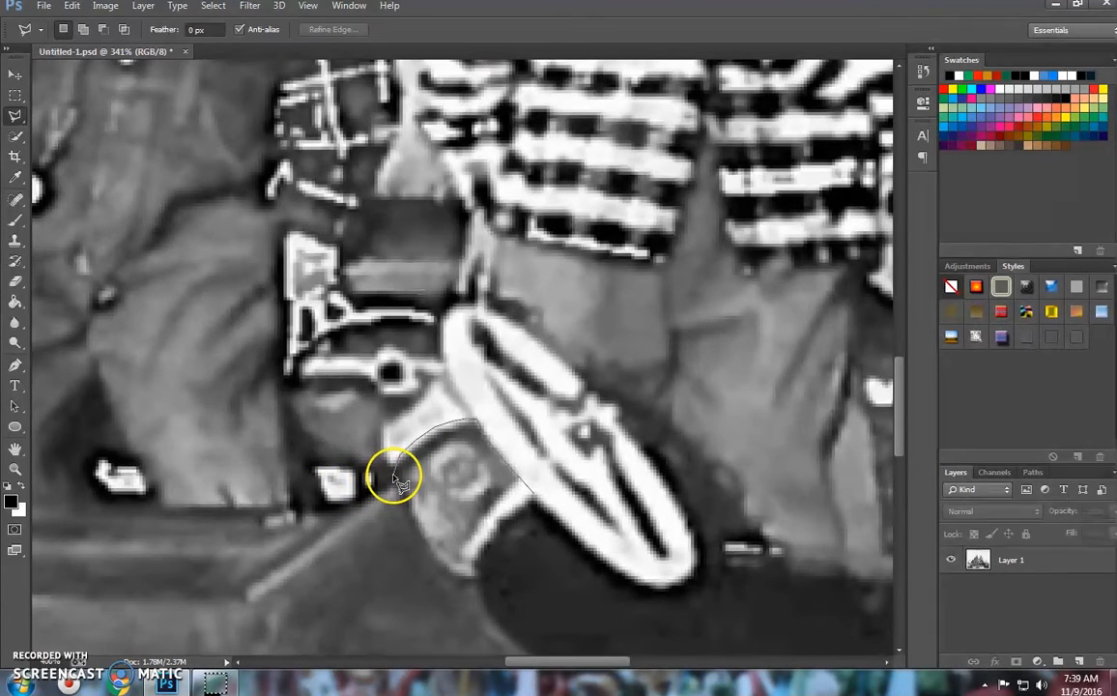
pyautogui.moveTo(396, 478)
pyautogui.mouseDown()
pyautogui.moveTo(338, 516)
pyautogui.moveTo(255, 506)
pyautogui.moveTo(232, 561)
pyautogui.moveTo(263, 515)
pyautogui.moveTo(128, 518)
pyautogui.moveTo(265, 557)
pyautogui.moveTo(143, 533)
pyautogui.moveTo(107, 592)
pyautogui.moveTo(111, 623)
pyautogui.moveTo(369, 520)
pyautogui.moveTo(1025, 603)
pyautogui.moveTo(901, 576)
pyautogui.moveTo(731, 582)
pyautogui.moveTo(314, 543)
pyautogui.moveTo(590, 542)
pyautogui.moveTo(615, 530)
pyautogui.moveTo(670, 395)
pyautogui.moveTo(585, 163)
pyautogui.moveTo(516, 142)
pyautogui.moveTo(257, 139)
pyautogui.moveTo(361, 313)
pyautogui.moveTo(379, 273)
pyautogui.mouseUp()
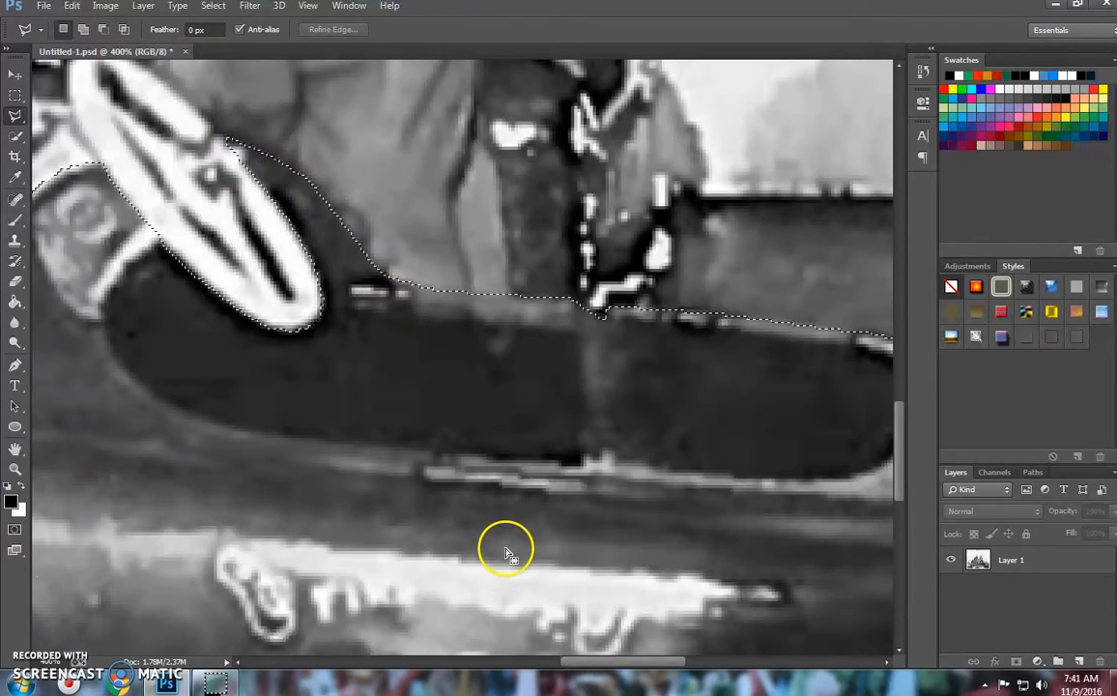
# Step: Examine the selection outline around the entire front car body, from the steering wheel to both ends and along the white trim
pyautogui.hscroll(-8, 483, 566)
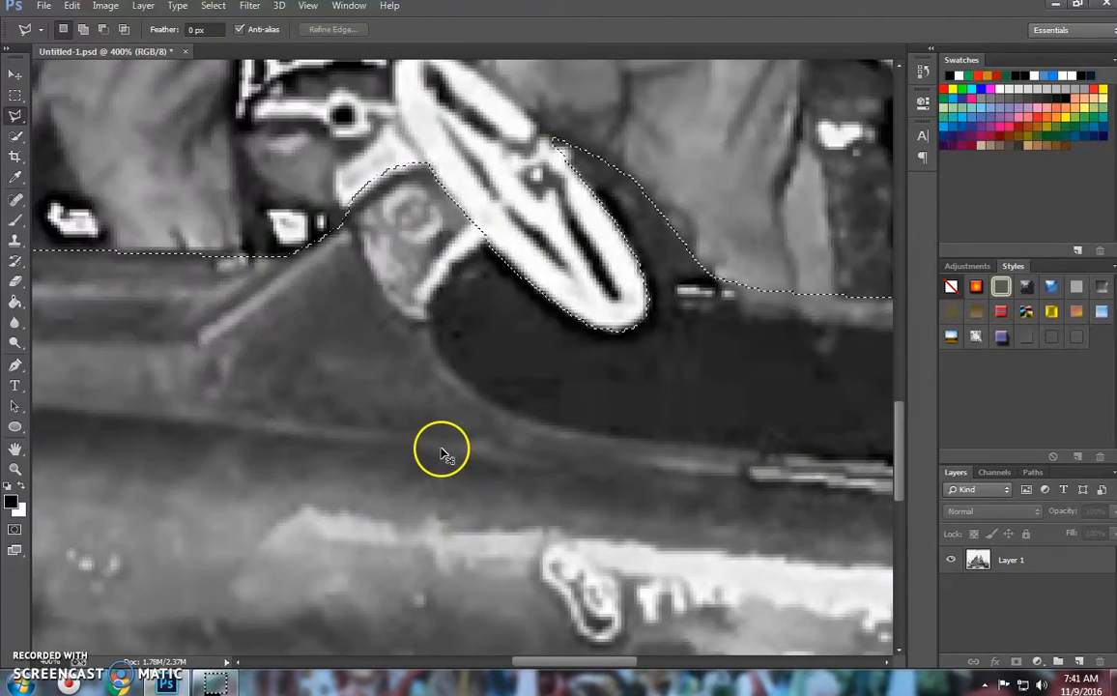
pyautogui.hscroll(-8, 437, 446)
pyautogui.scroll(-3, 377, 459)
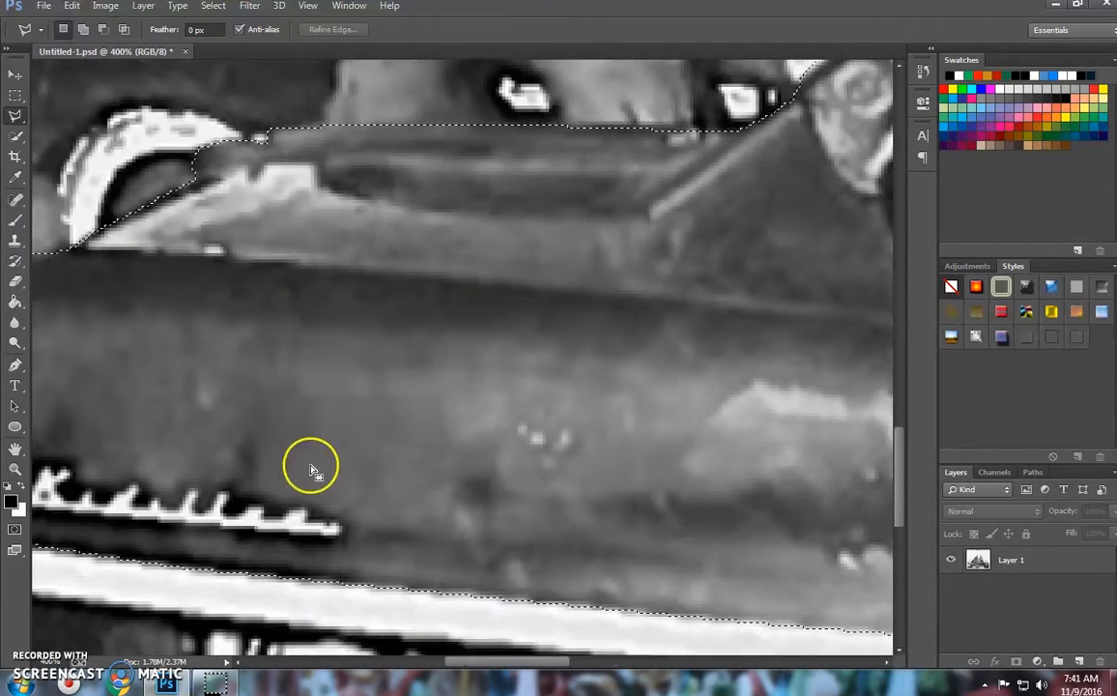
pyautogui.scroll(-2, 311, 469)
pyautogui.hscroll(2, 309, 479)
pyautogui.scroll(5, 301, 486)
pyautogui.scroll(-5, 297, 483)
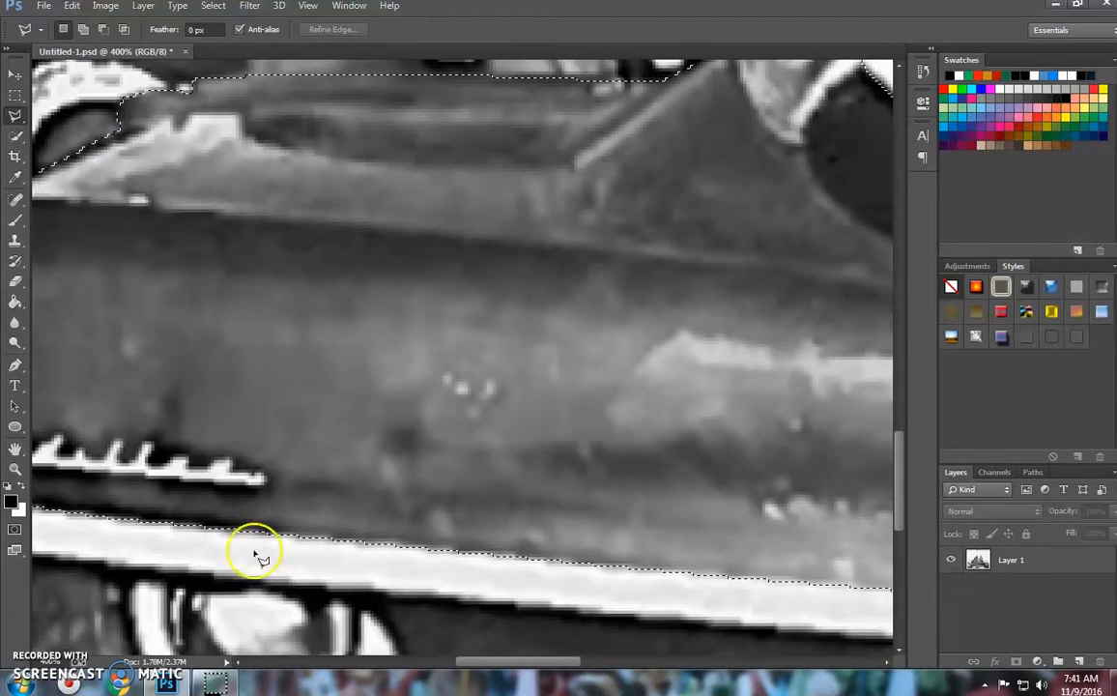
pyautogui.hscroll(-8, 210, 551)
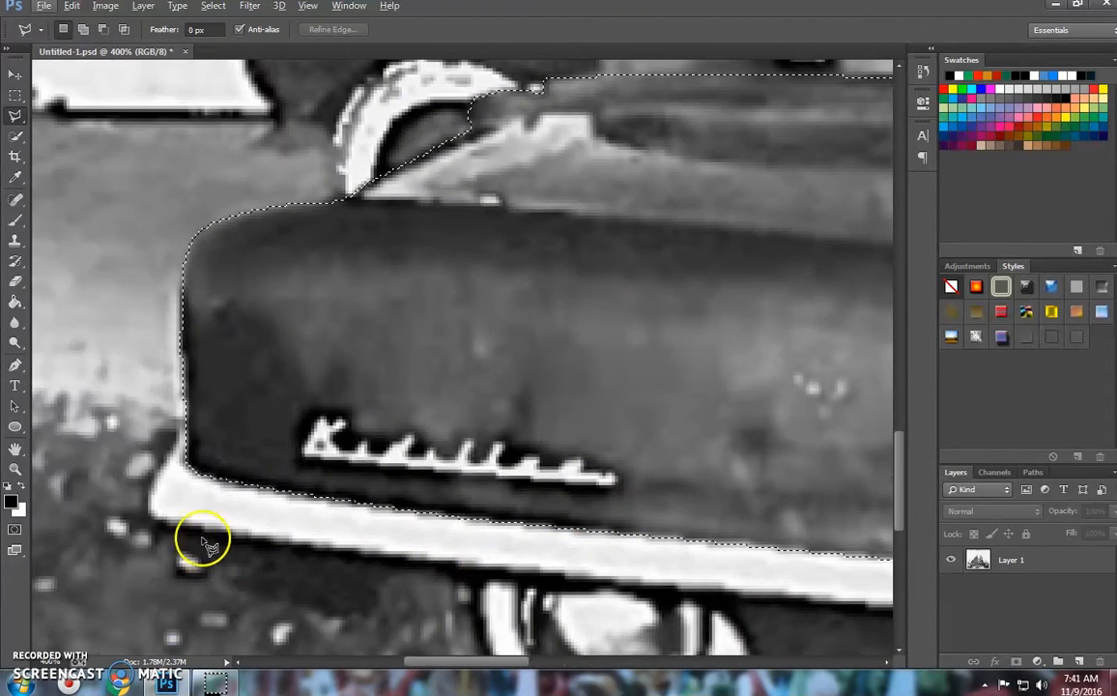
pyautogui.scroll(-5, 654, 574)
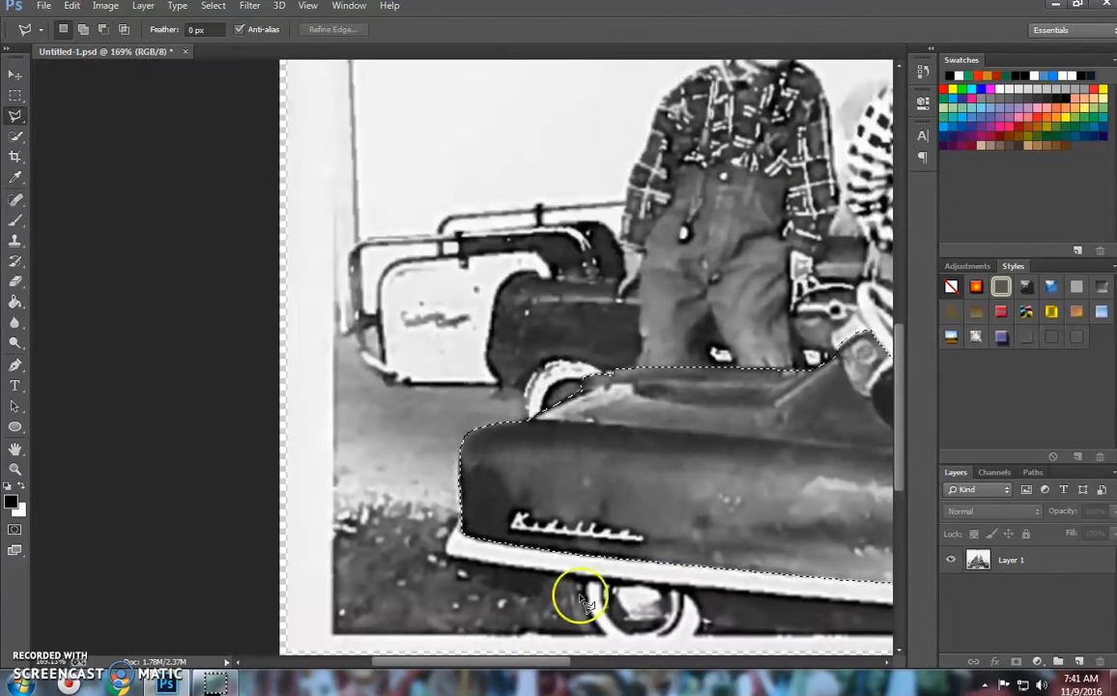
pyautogui.moveTo(479, 659); pyautogui.dragTo(627, 683)
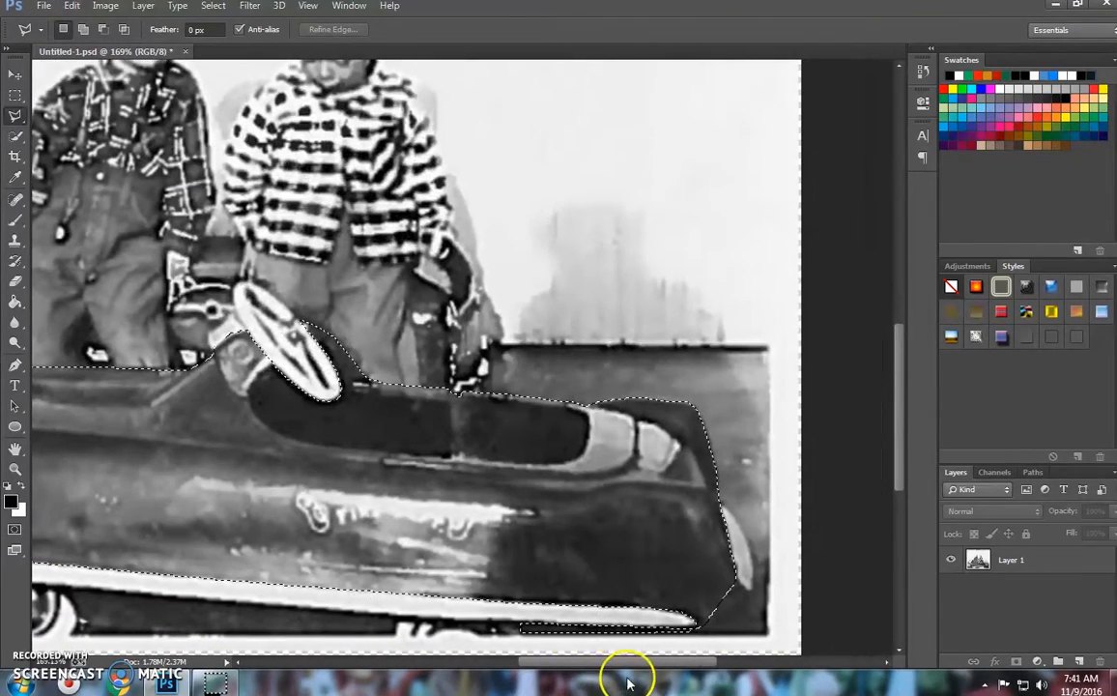
pyautogui.scroll(-1, 607, 555)
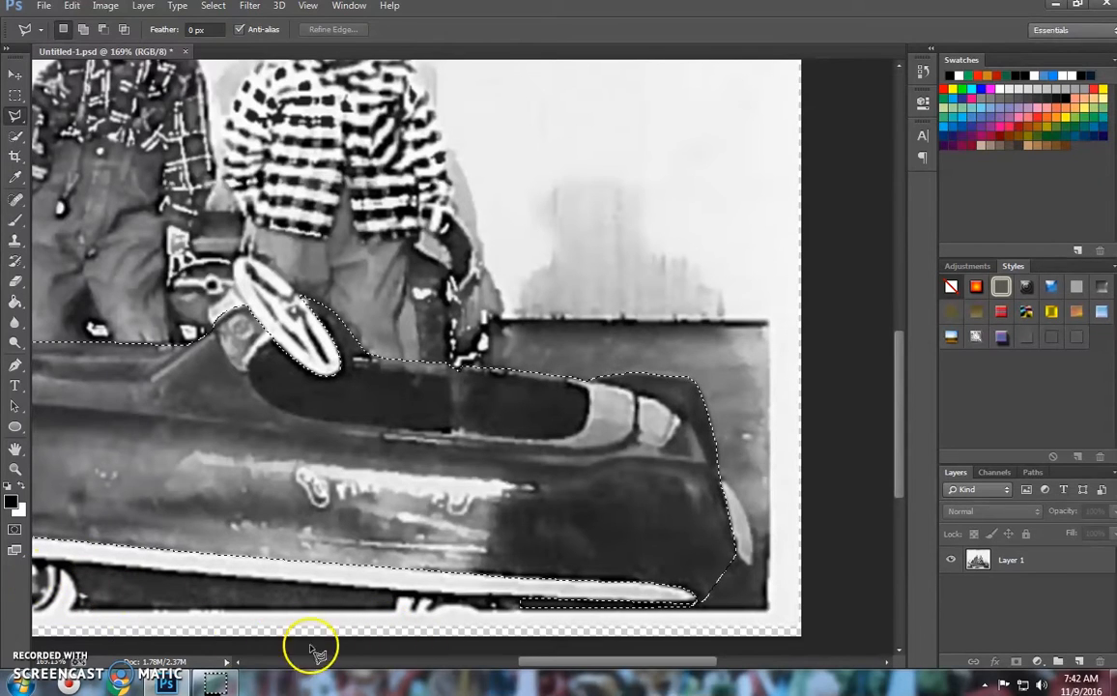
pyautogui.moveTo(568, 668); pyautogui.dragTo(523, 663)
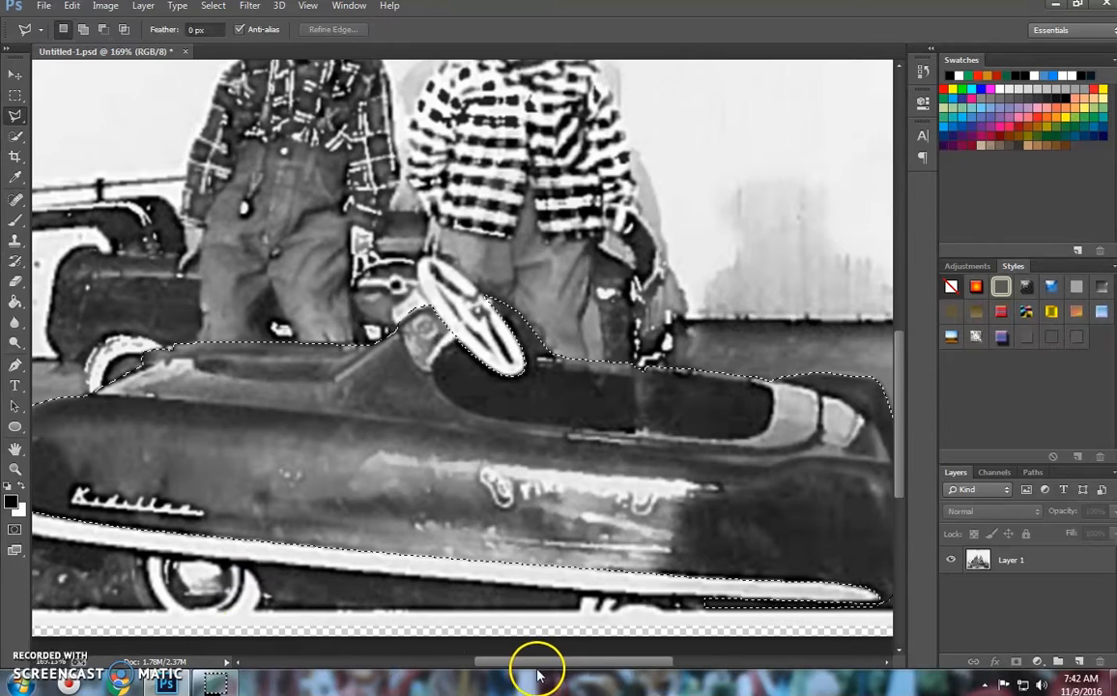
pyautogui.moveTo(511, 661); pyautogui.dragTo(469, 665)
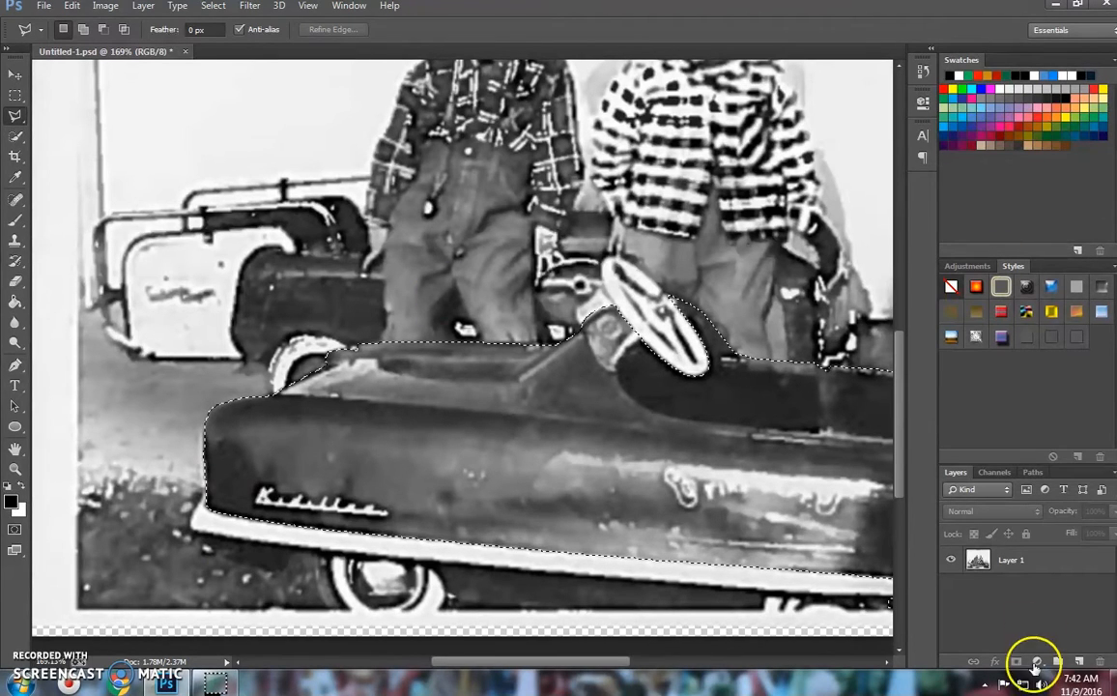
# Step: Copy the selected car body from Layer 1 onto a new layer
pyautogui.click(1045, 570)
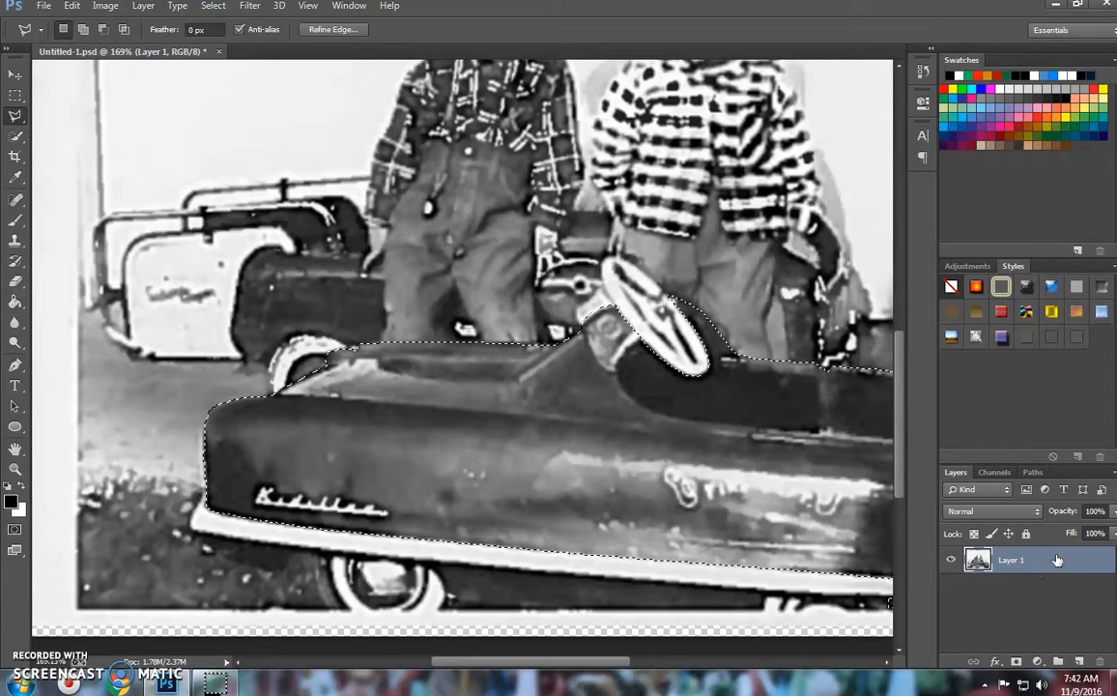
pyautogui.hotkey('ctrl', 'j')
# Step: Check the car body cutout by hiding and showing Layer 1 repeatedly, leaving Layer 1 visible
pyautogui.click(951, 587)
pyautogui.click(951, 587)
pyautogui.click(952, 586)
pyautogui.click(951, 587)
pyautogui.click(951, 587)
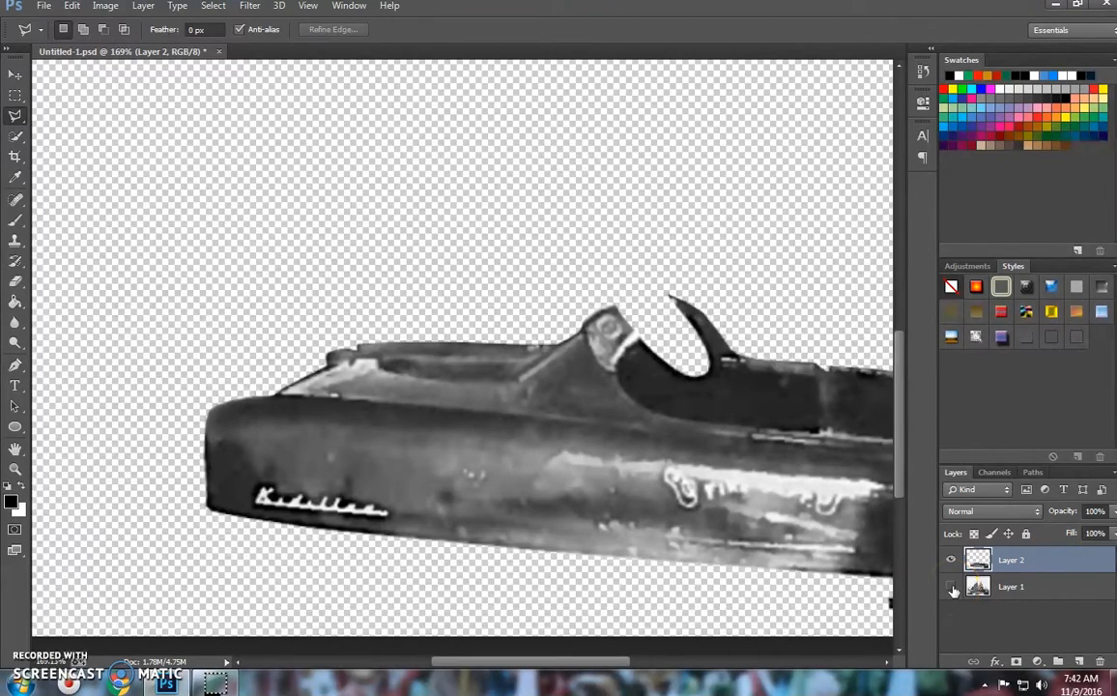
pyautogui.click(951, 586)
pyautogui.click(951, 587)
pyautogui.click(951, 587)
pyautogui.click(951, 587)
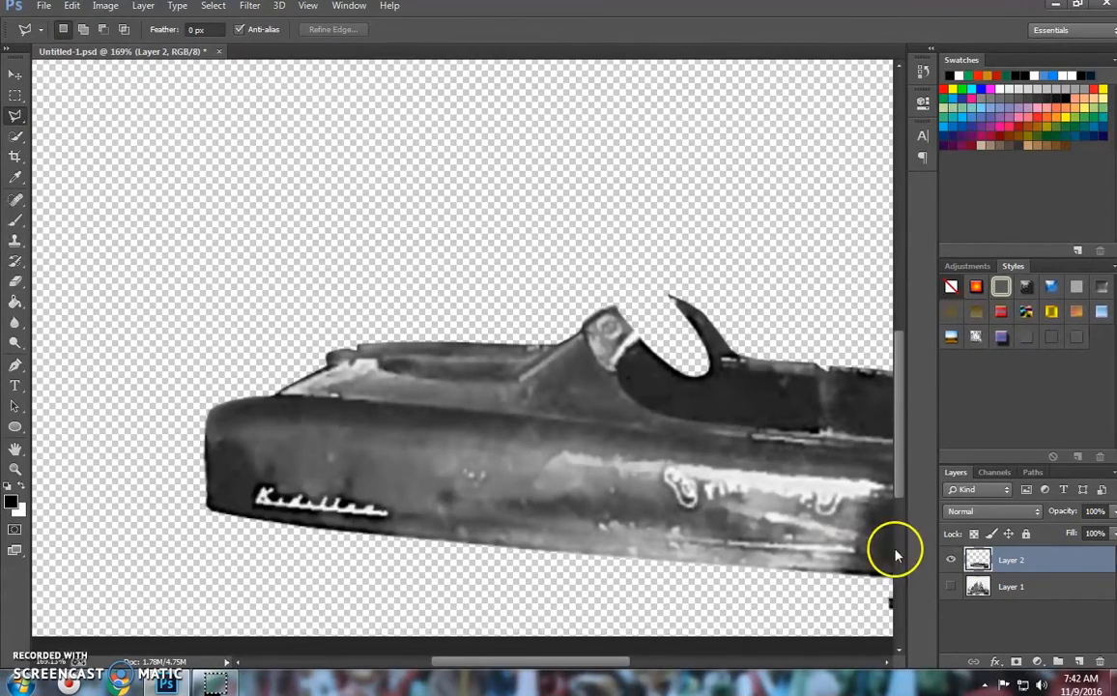
pyautogui.click(951, 587)
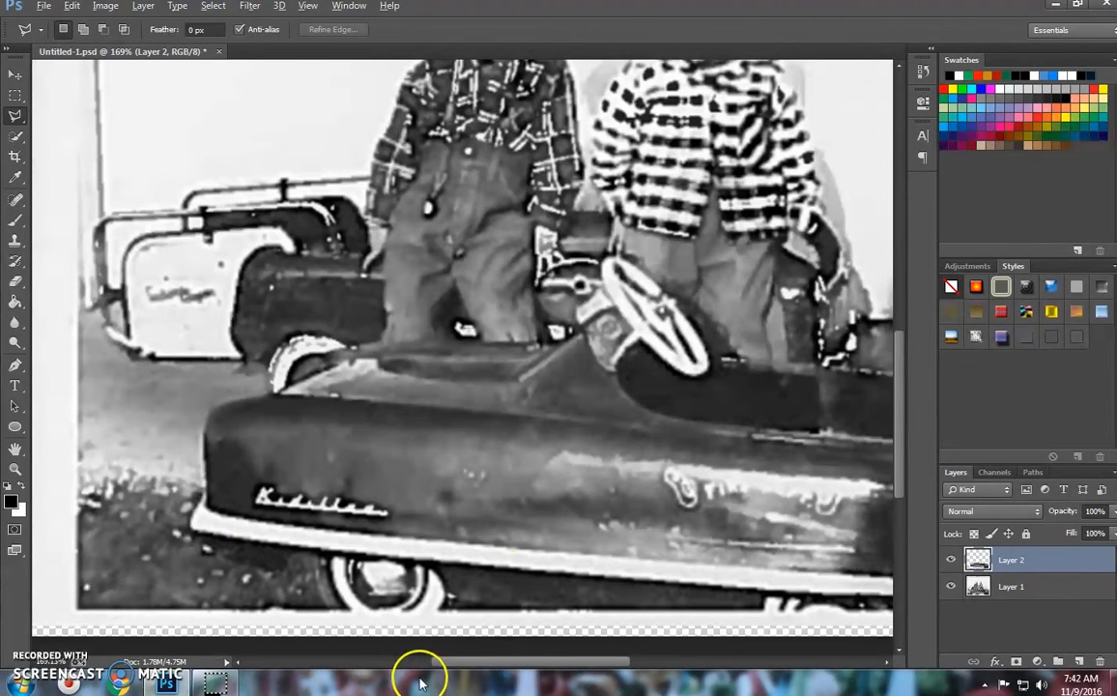
# Step: Trace the dark underbody area below the white trim, between the car's Kidillac-lettered end and the nearby wheel, as a closed Polygonal Lasso selection
pyautogui.keyDown('alt'); pyautogui.scroll(4, 249, 545); pyautogui.keyUp('alt')
pyautogui.click(496, 548)
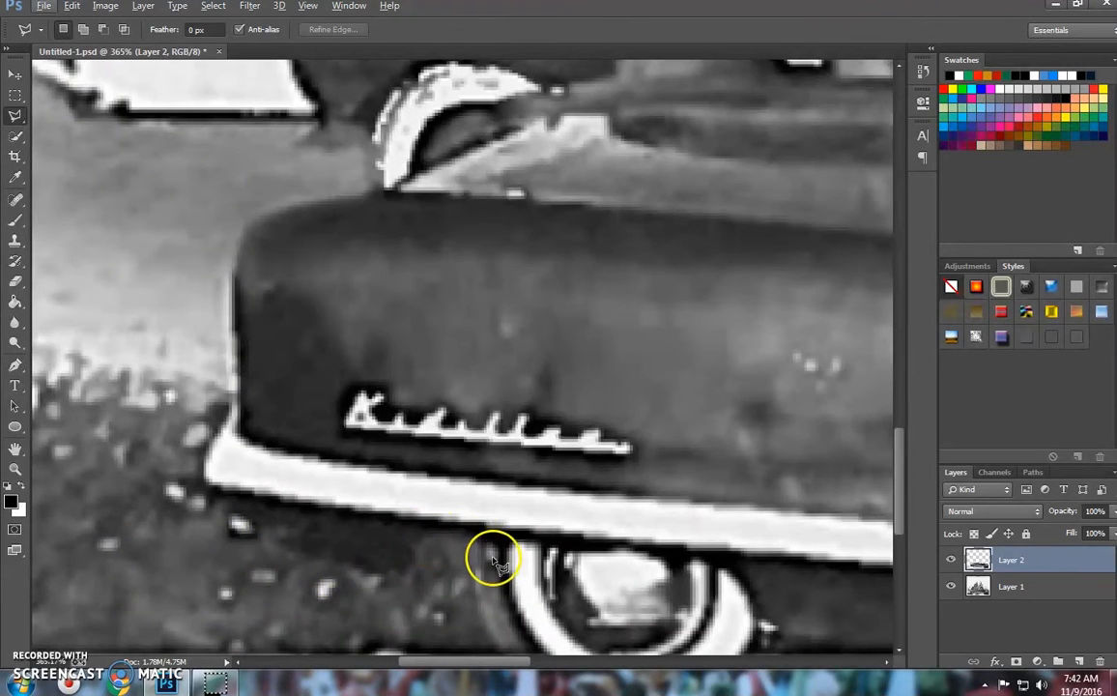
pyautogui.click(433, 537)
pyautogui.click(414, 549)
pyautogui.click(408, 572)
pyautogui.click(365, 572)
pyautogui.click(316, 563)
pyautogui.click(287, 549)
pyautogui.click(254, 530)
pyautogui.click(227, 505)
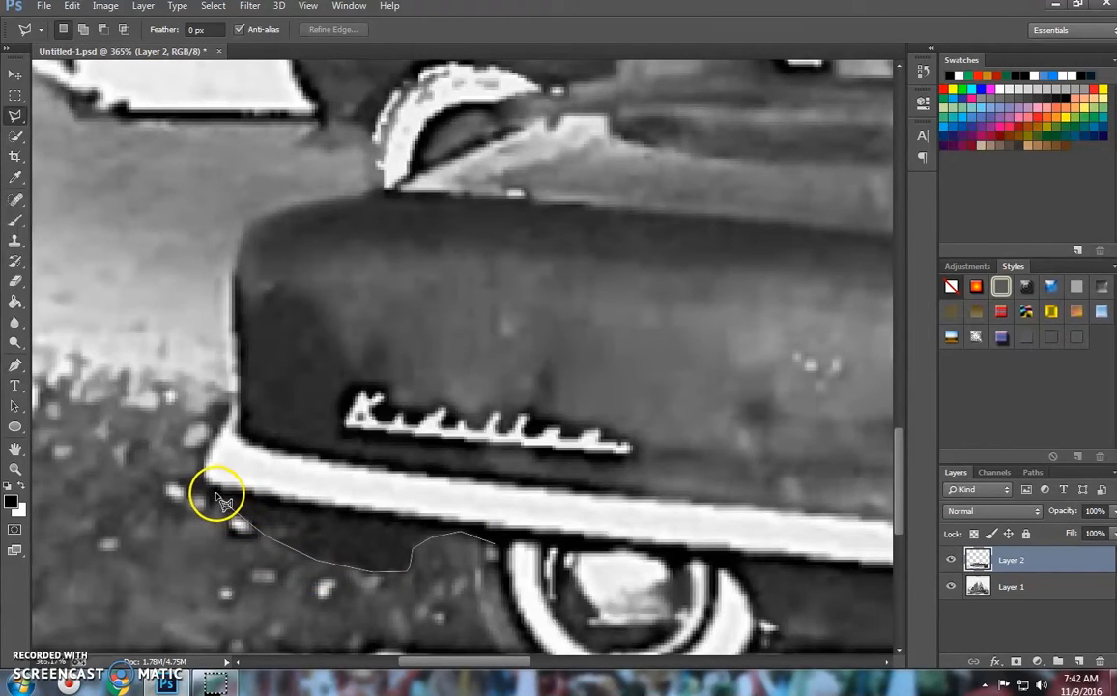
pyautogui.click(213, 488)
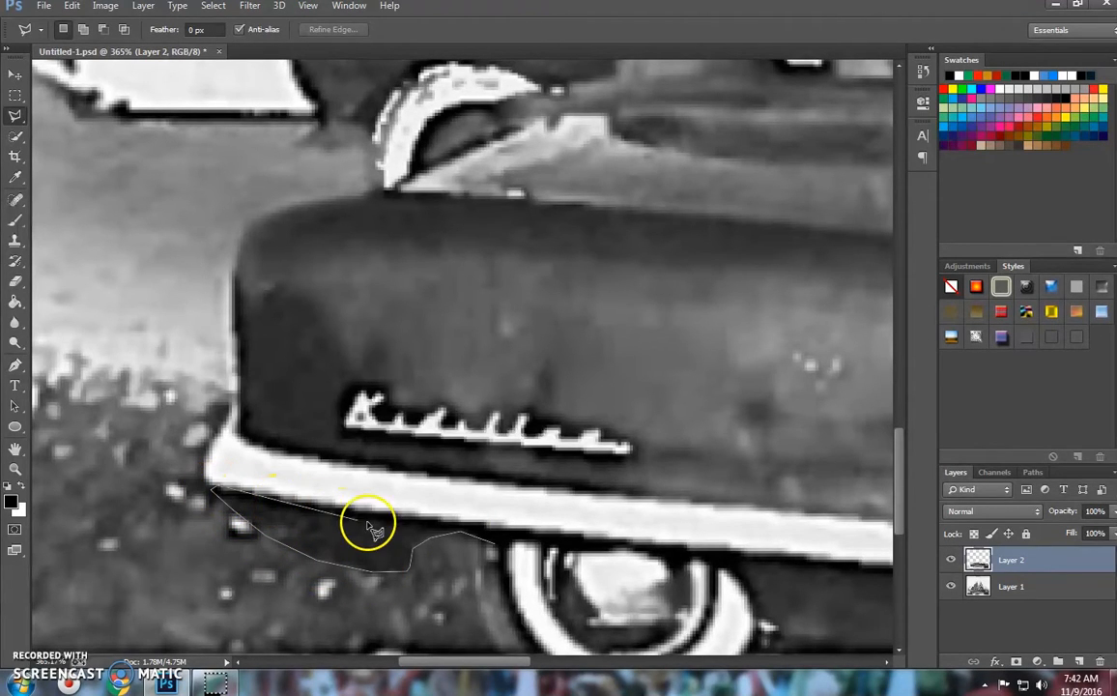
pyautogui.click(502, 532)
pyautogui.doubleClick(502, 546)
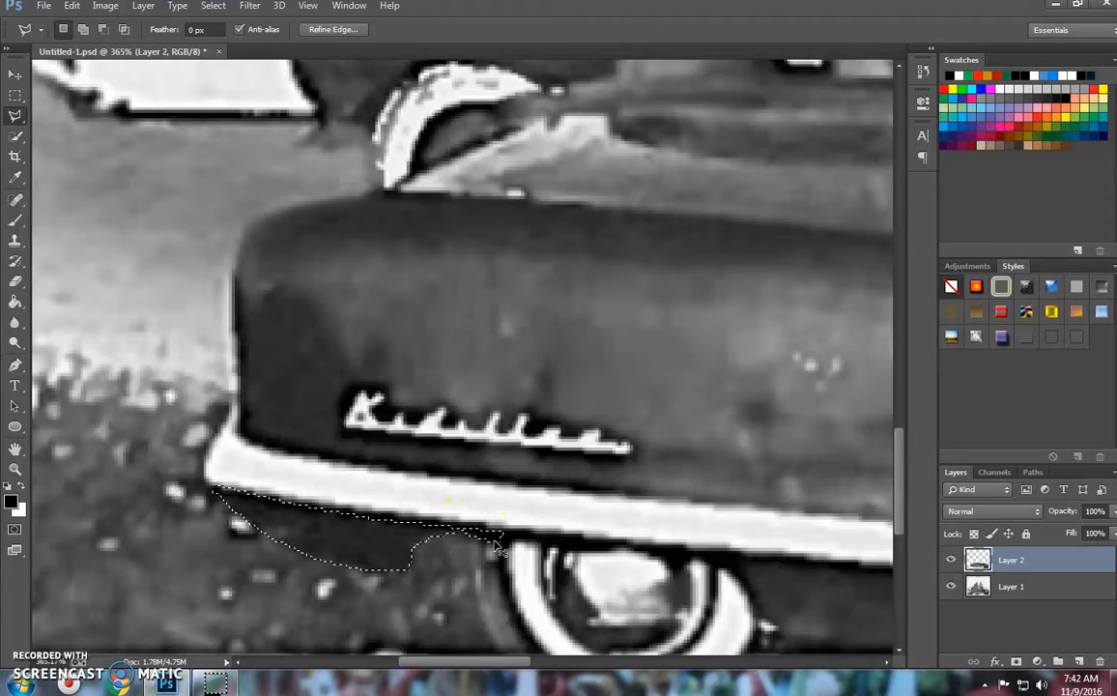
# Step: Copy the selected underbody area from Layer 1 onto a new layer
pyautogui.click(1064, 558)
pyautogui.click(1052, 585)
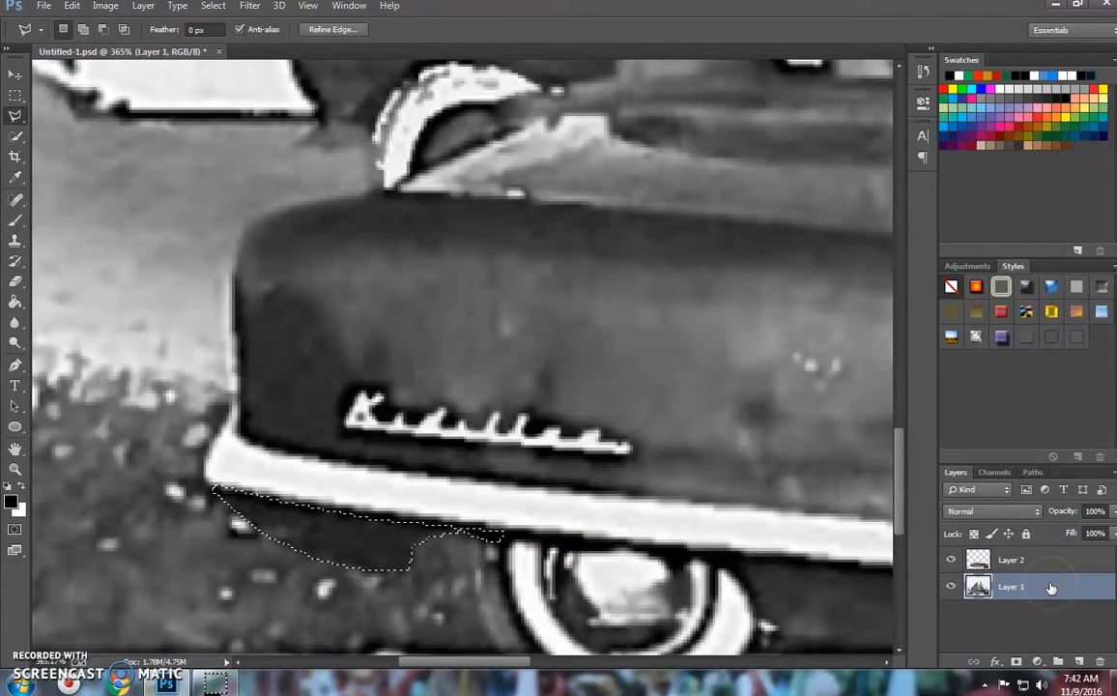
pyautogui.hotkey('ctrl', 'j')
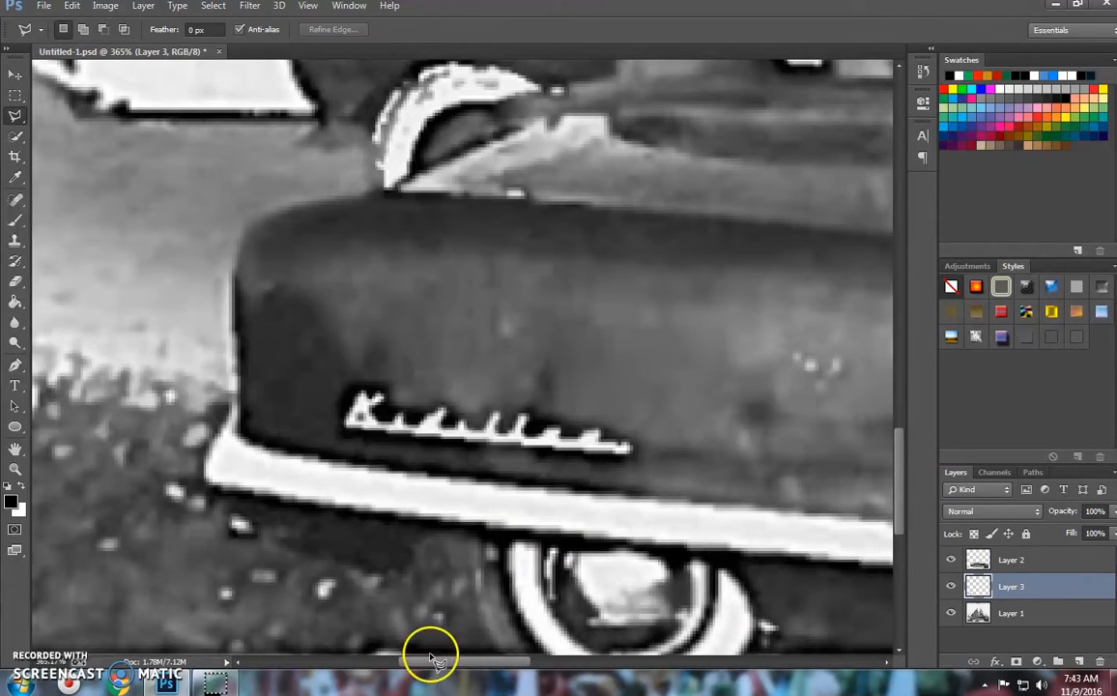
# Step: Select the dark underbody strip between the wheels below the white trim and copy it from Layer 1 onto a new layer
pyautogui.moveTo(518, 662); pyautogui.dragTo(599, 667)
pyautogui.scroll(-1, 619, 591)
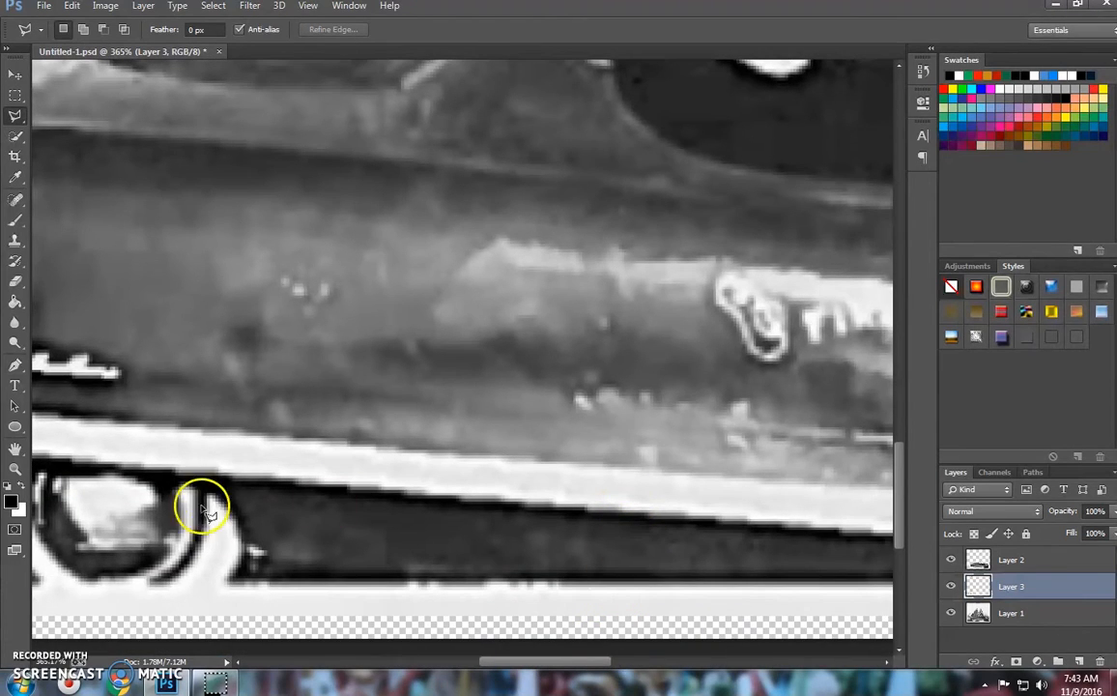
pyautogui.moveTo(187, 484)
pyautogui.mouseDown()
pyautogui.moveTo(235, 521)
pyautogui.moveTo(247, 575)
pyautogui.moveTo(238, 586)
pyautogui.moveTo(850, 622)
pyautogui.moveTo(680, 581)
pyautogui.moveTo(682, 592)
pyautogui.moveTo(690, 551)
pyautogui.moveTo(598, 529)
pyautogui.moveTo(219, 527)
pyautogui.moveTo(225, 513)
pyautogui.moveTo(24, 478)
pyautogui.moveTo(135, 491)
pyautogui.moveTo(108, 480)
pyautogui.mouseUp()
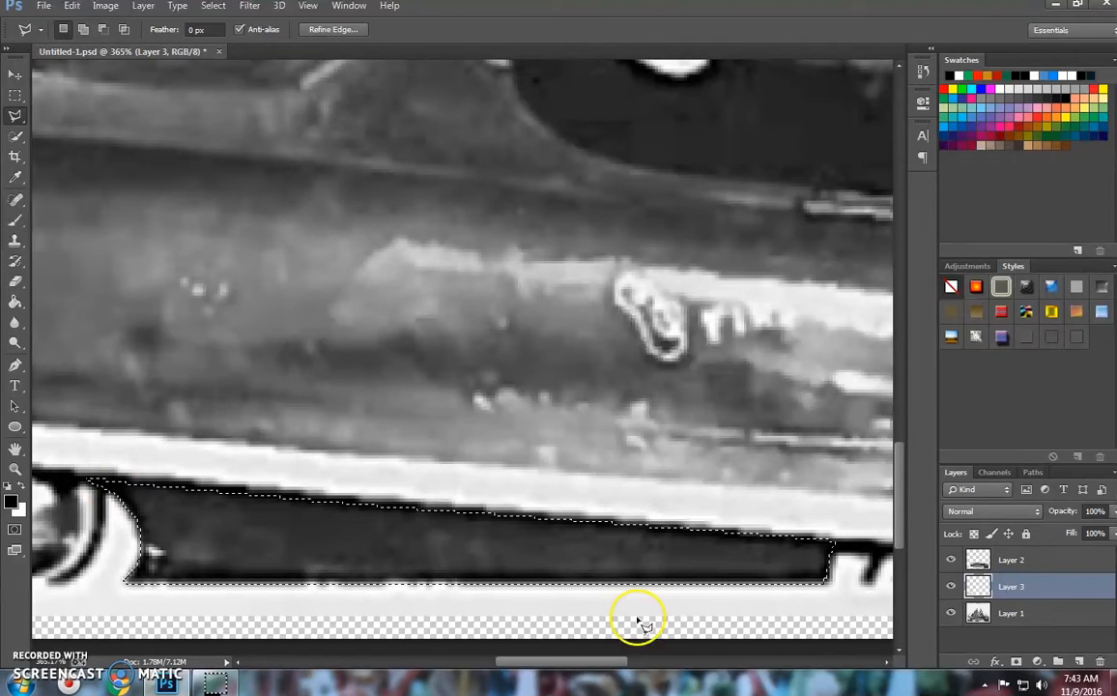
pyautogui.click(1015, 615)
pyautogui.hotkey('ctrl', 'j')
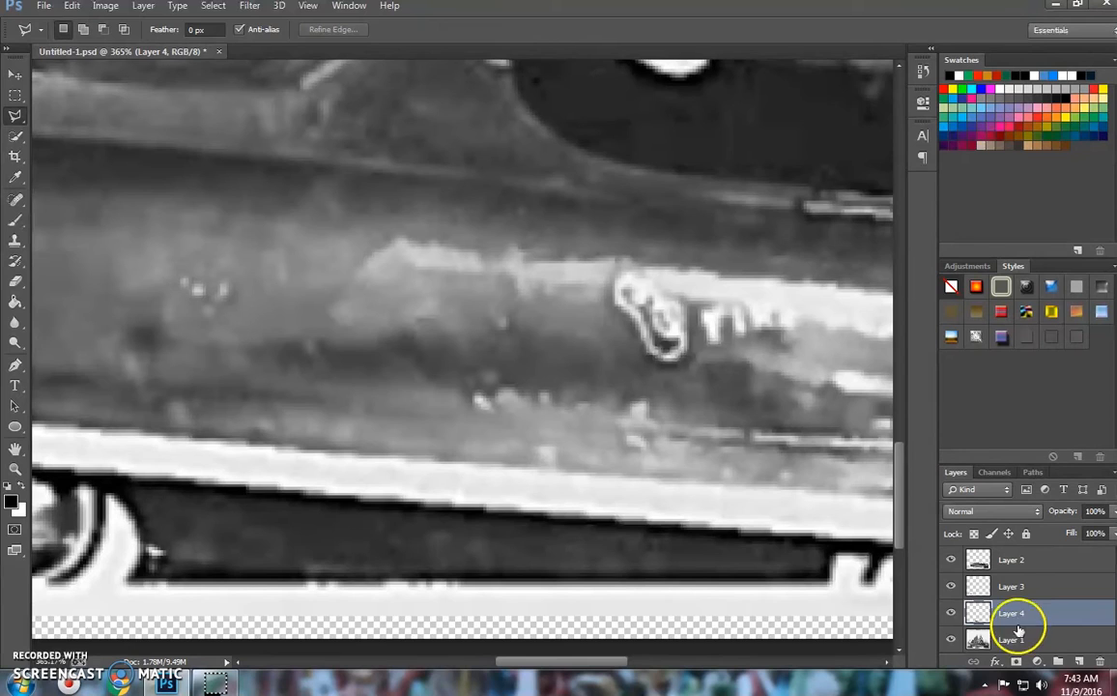
# Step: Rename Layer 1 as Backgroun and make Layer 2 the active layer
pyautogui.doubleClick(1012, 639)
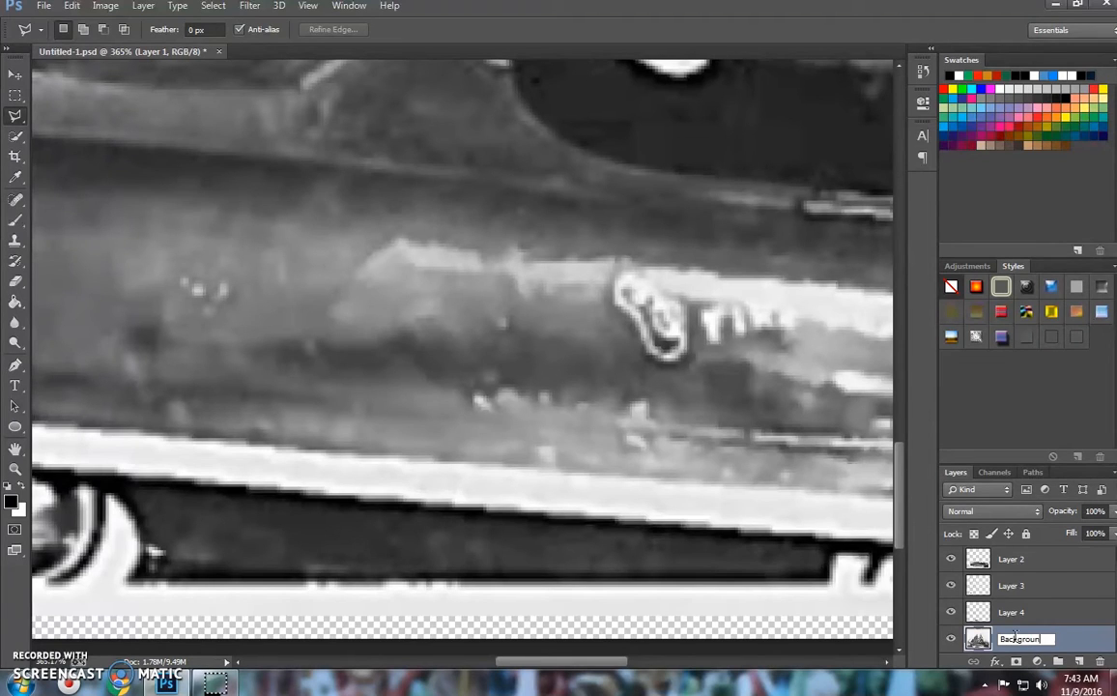
pyautogui.write('Background')
pyautogui.click(1023, 557)
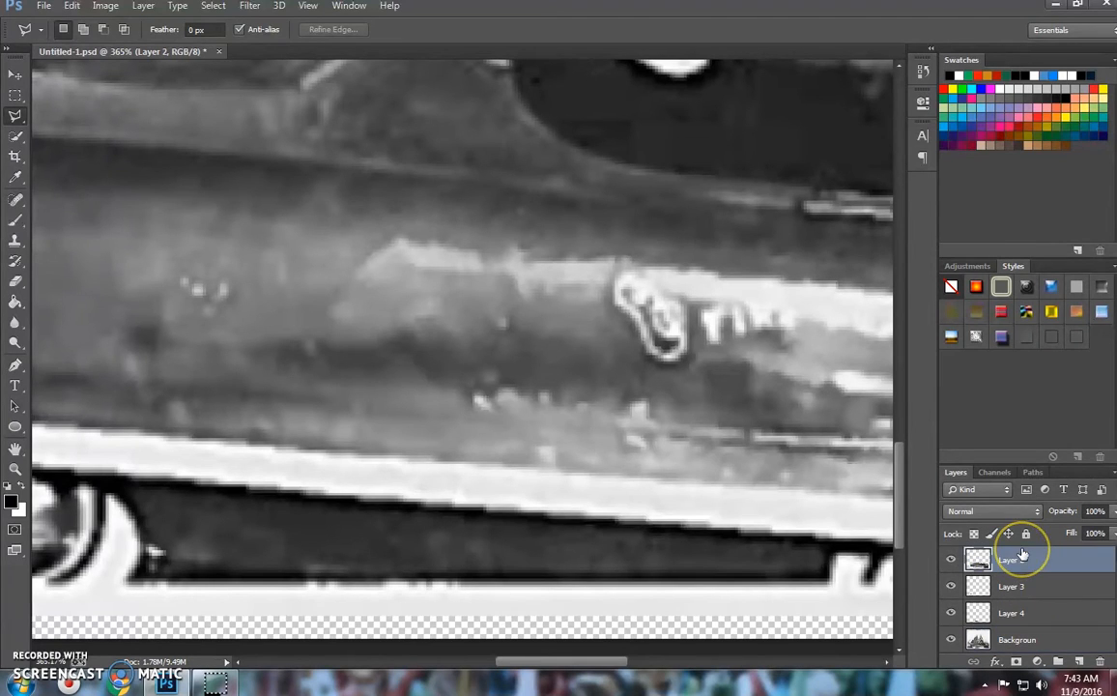
# Step: Hide the Backgroun layer and merge Layer 2, Layer 3 and Layer 4 into a single layer
pyautogui.click(953, 639)
pyautogui.scroll(-5, 257, 396)
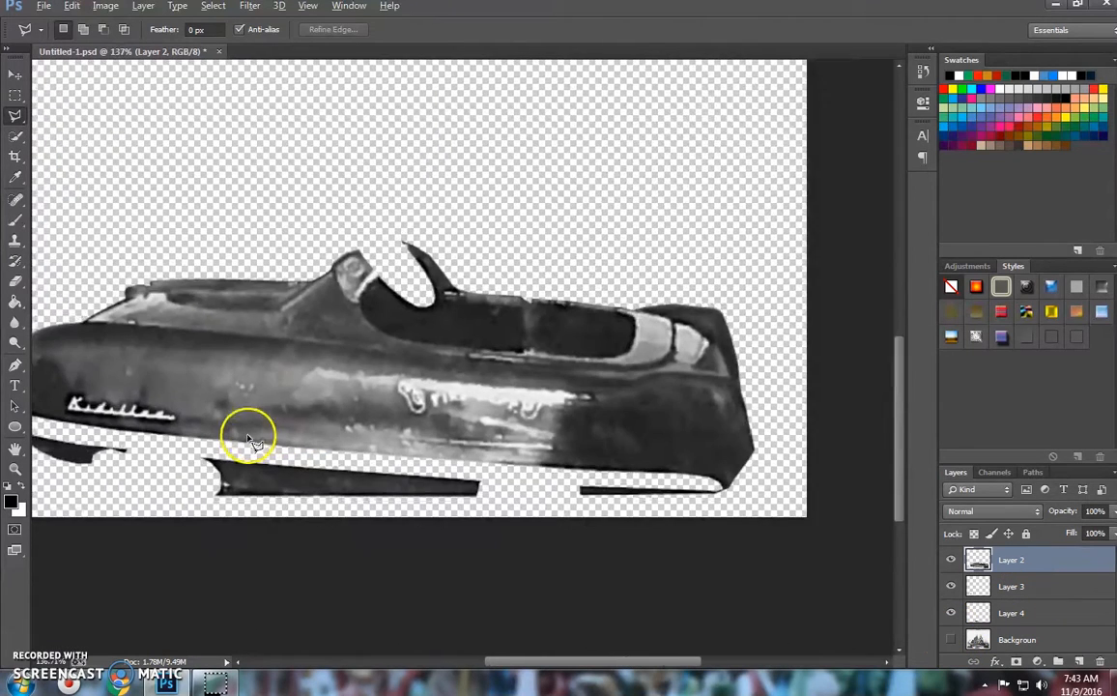
pyautogui.scroll(-1, 224, 375)
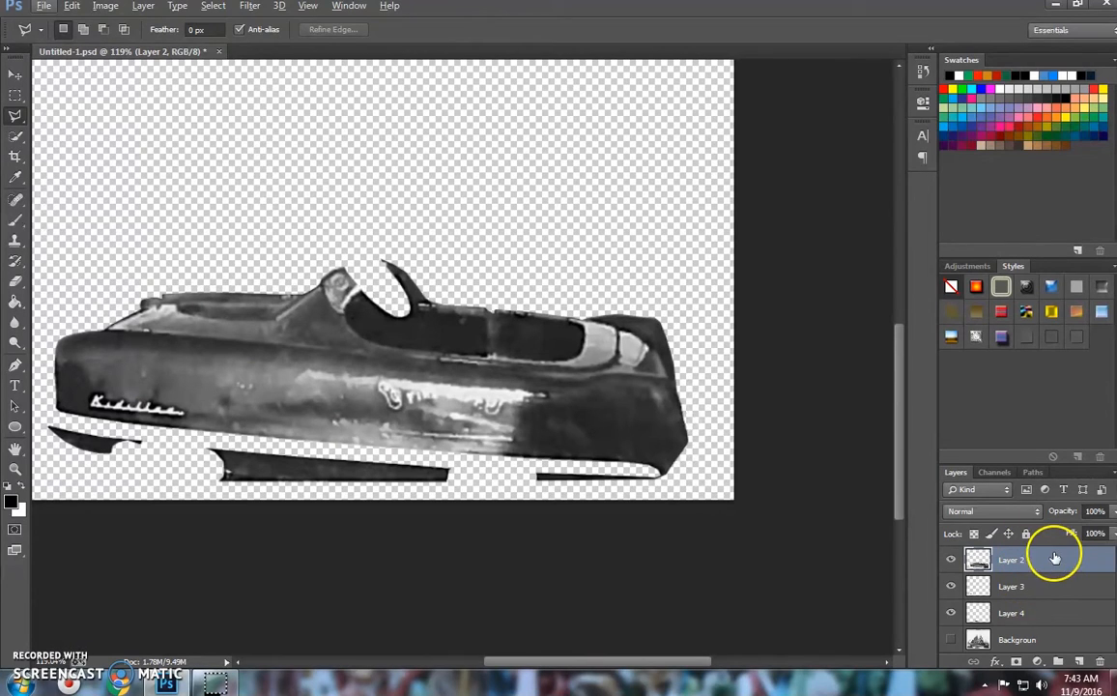
pyautogui.keyDown('shift'); pyautogui.click(1043, 619); pyautogui.keyUp('shift')
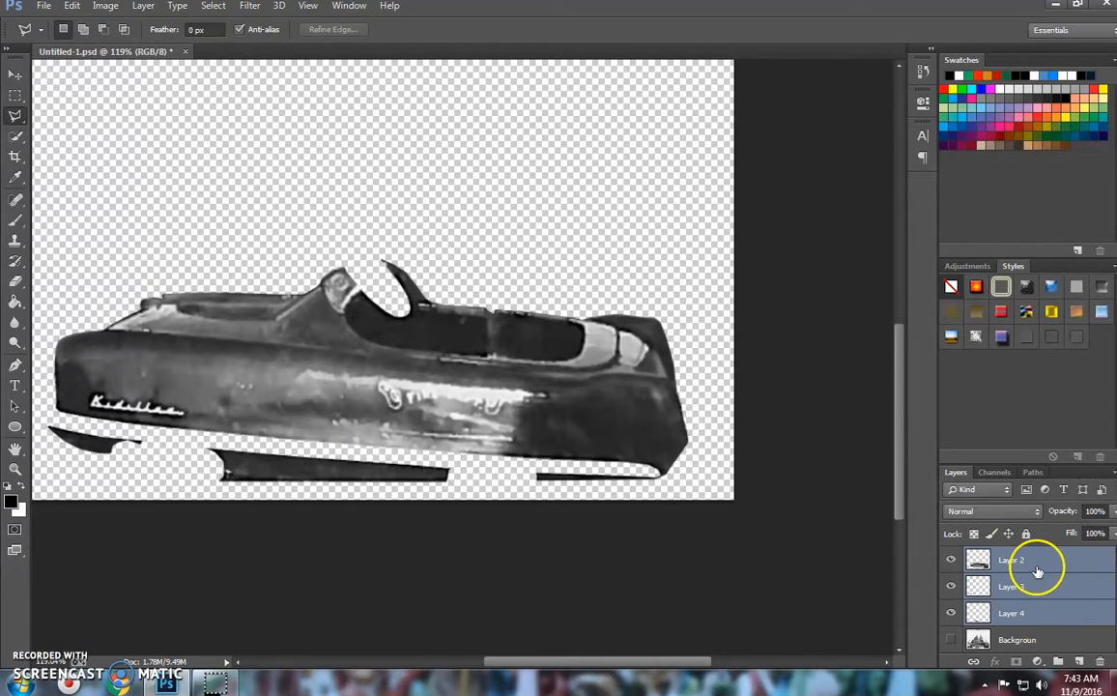
pyautogui.click(1040, 565)
pyautogui.keyDown('shift'); pyautogui.click(1047, 595); pyautogui.keyUp('shift')
pyautogui.keyDown('shift'); pyautogui.click(1046, 614); pyautogui.keyUp('shift')
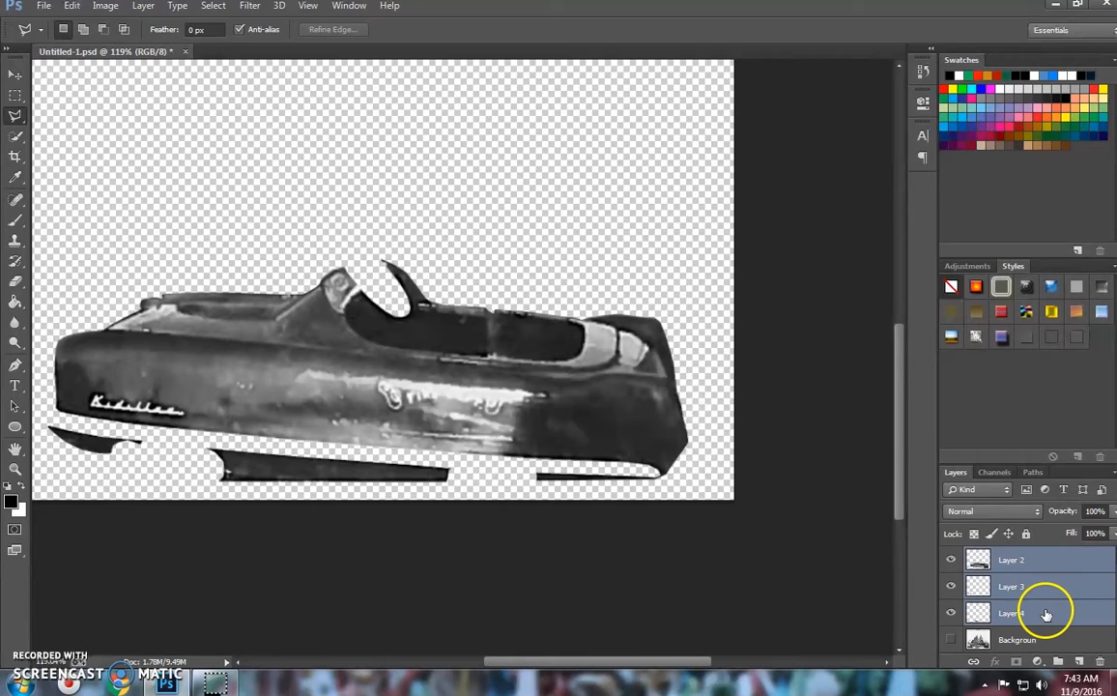
pyautogui.click(1046, 615)
pyautogui.keyDown('shift'); pyautogui.click(1038, 564); pyautogui.keyUp('shift')
pyautogui.rightClick(1063, 570)
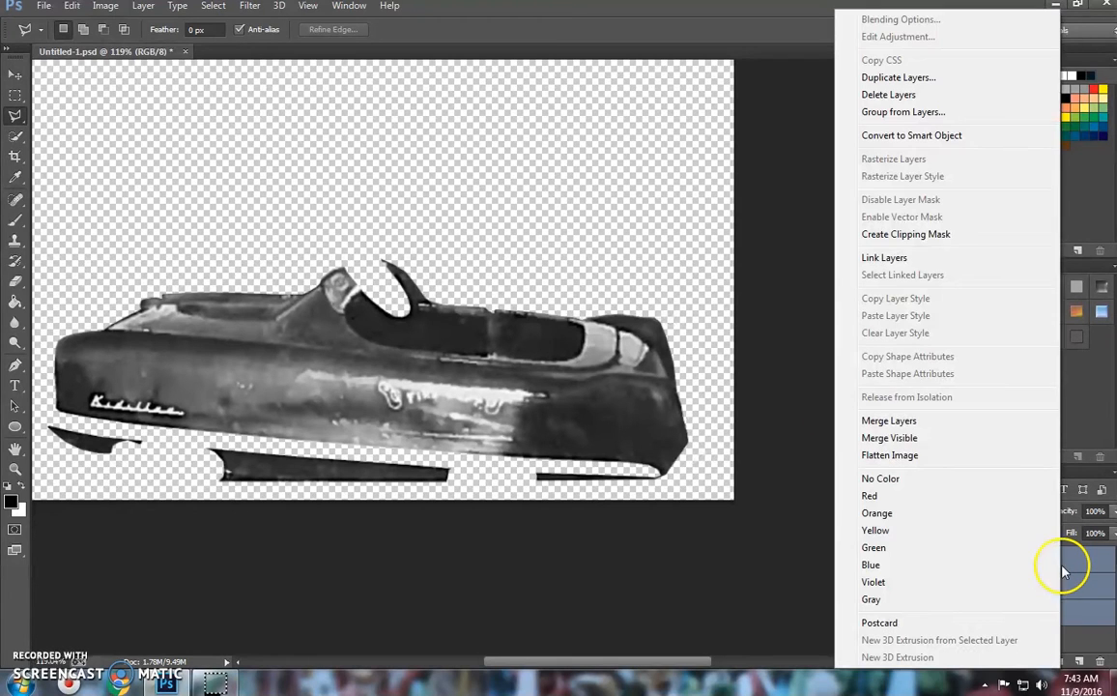
pyautogui.click(926, 427)
pyautogui.click(949, 563)
pyautogui.click(951, 563)
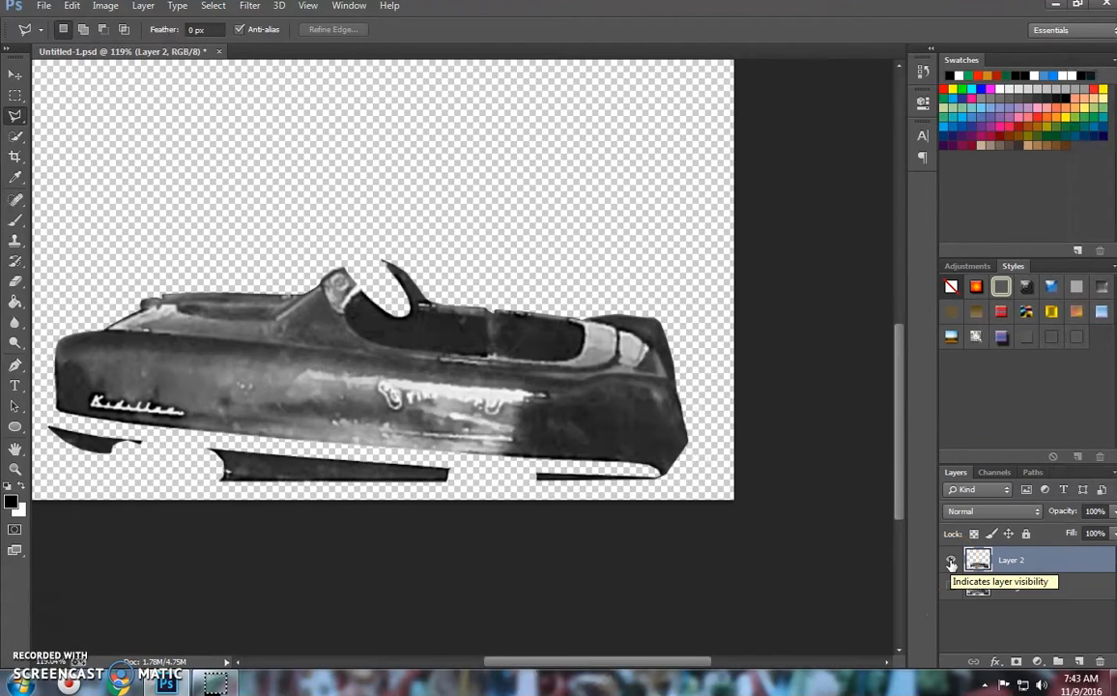
# Step: Rename the merged car layer as Car 1
pyautogui.doubleClick(1007, 568)
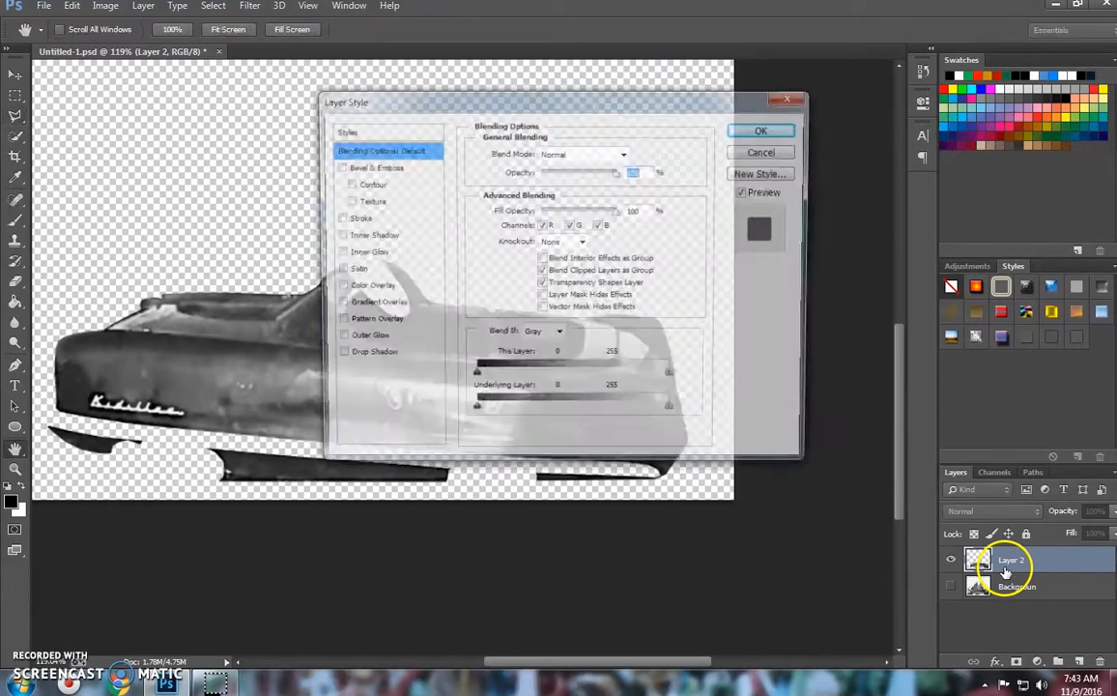
pyautogui.click(759, 150)
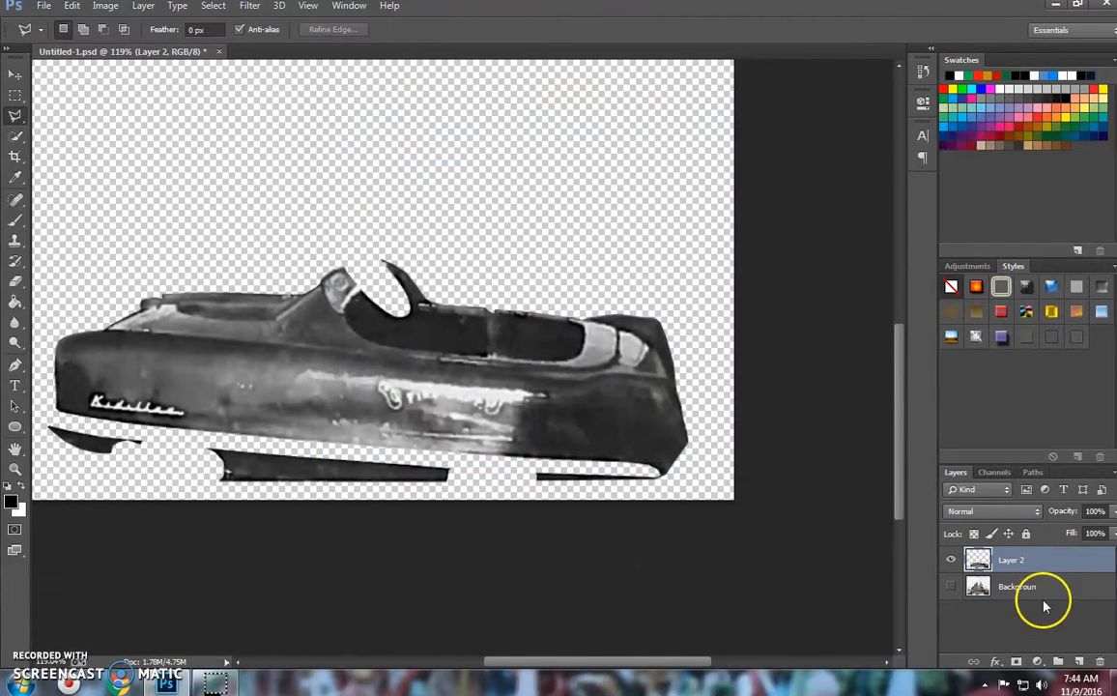
pyautogui.doubleClick(1012, 560)
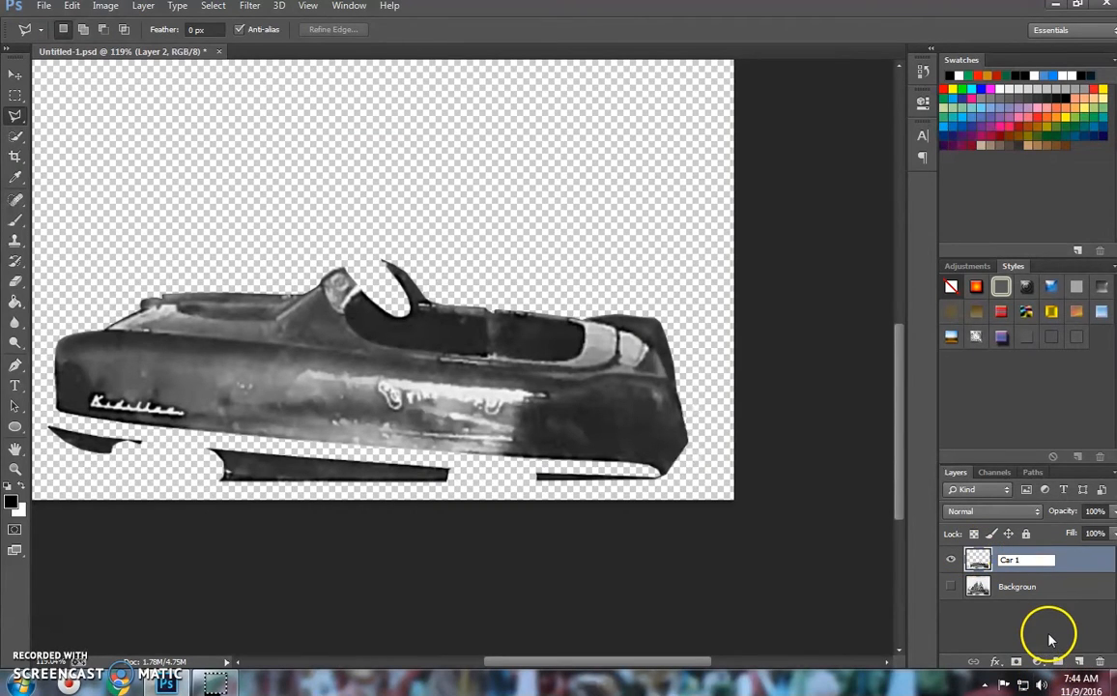
pyautogui.press('Return')
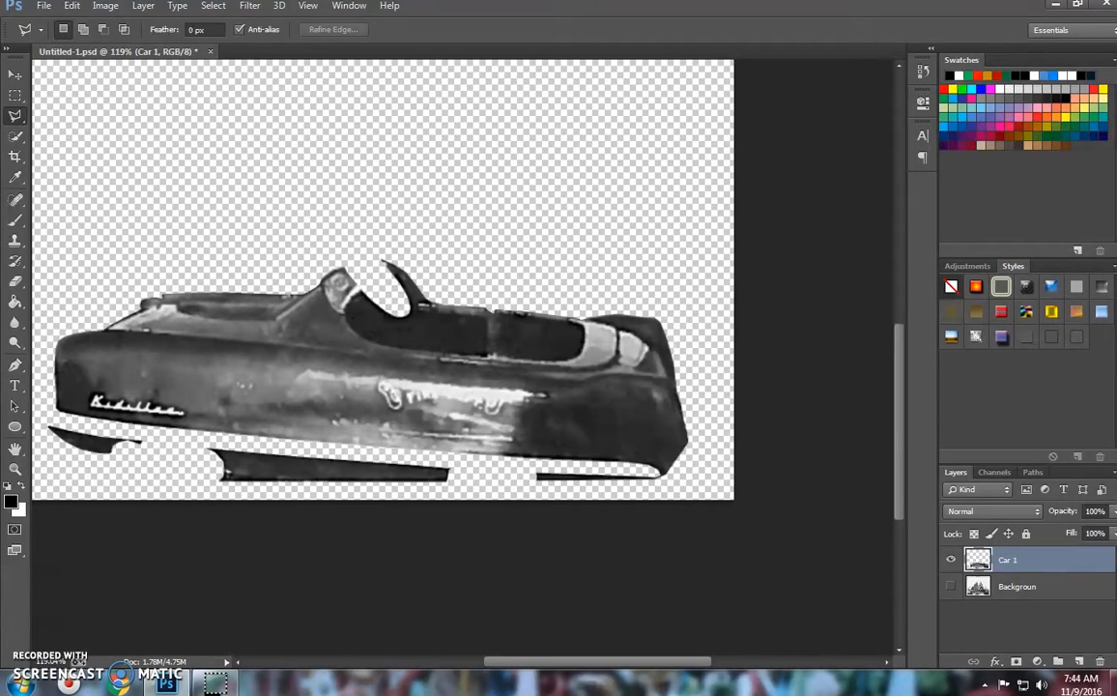
# Step: Compare the car cutout with the photo by toggling the Backgroun layer's visibility, leaving it visible
pyautogui.click(952, 587)
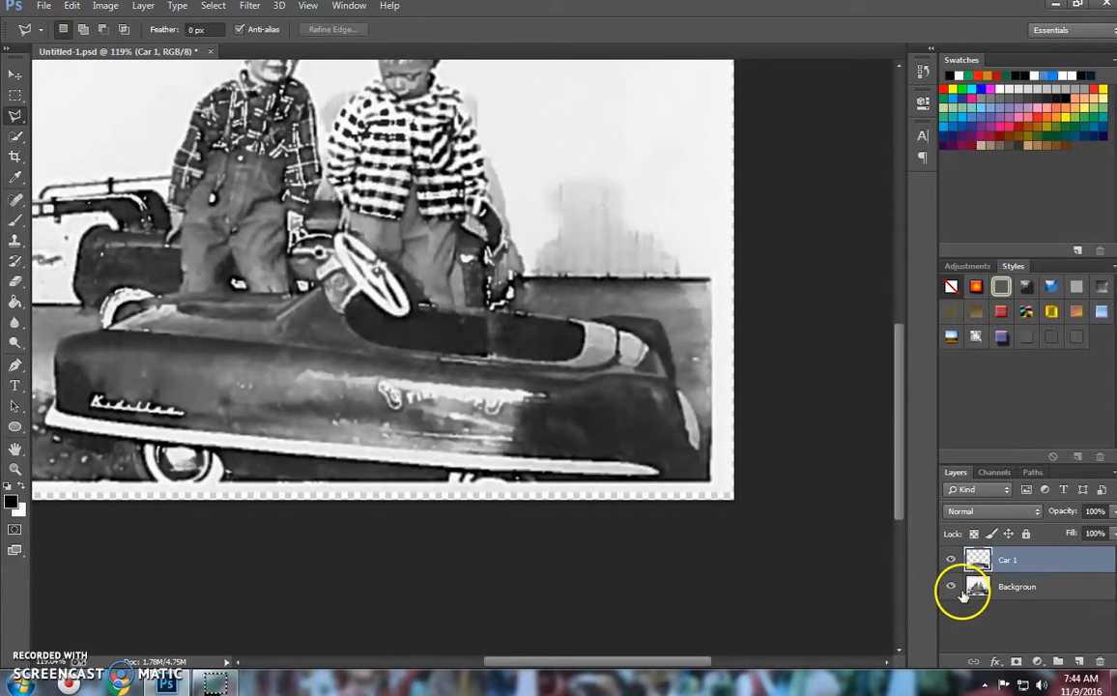
pyautogui.click(952, 588)
pyautogui.click(951, 587)
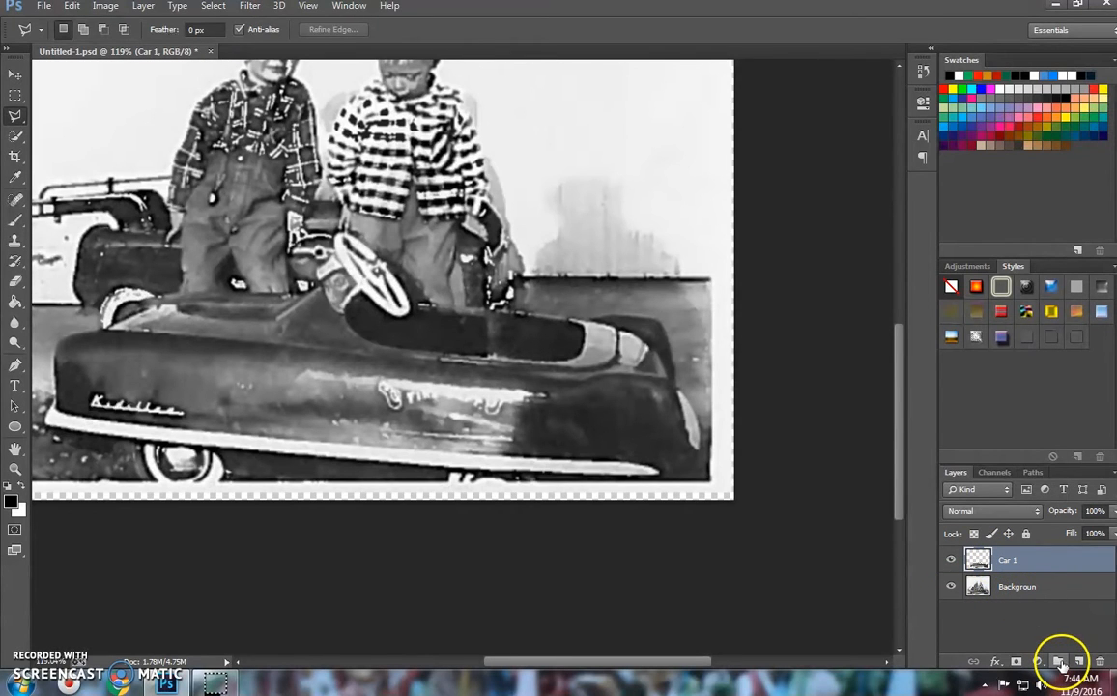
# Step: Create a layer group named Car 1 and place the Car 1 layer inside it
pyautogui.click(1058, 662)
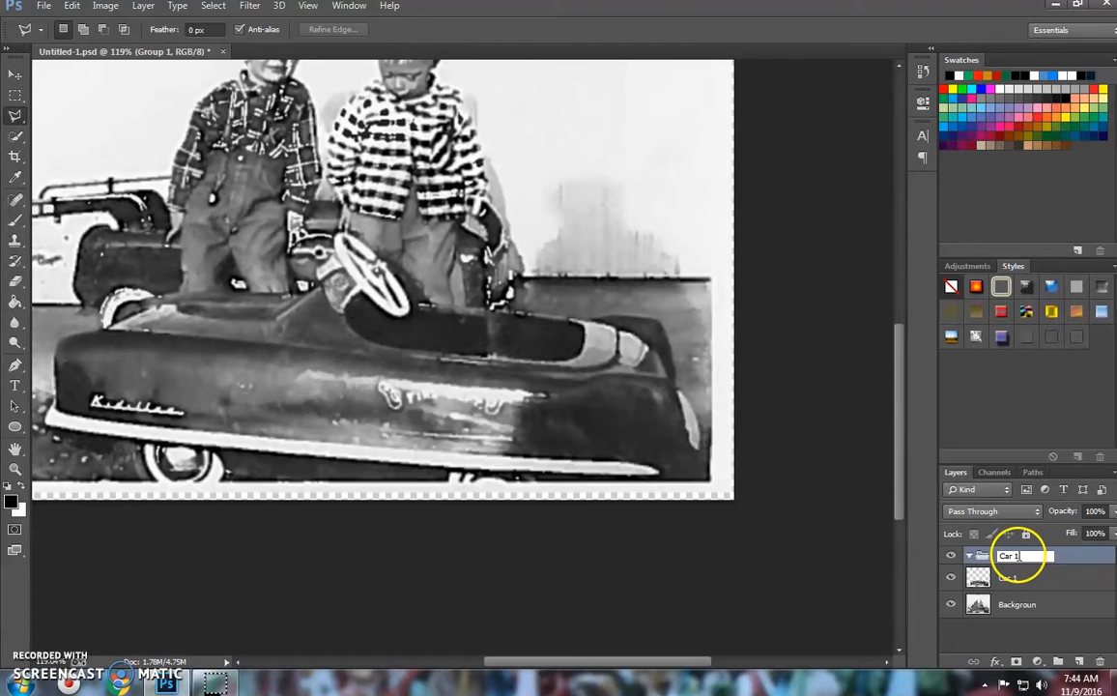
pyautogui.click(1018, 633)
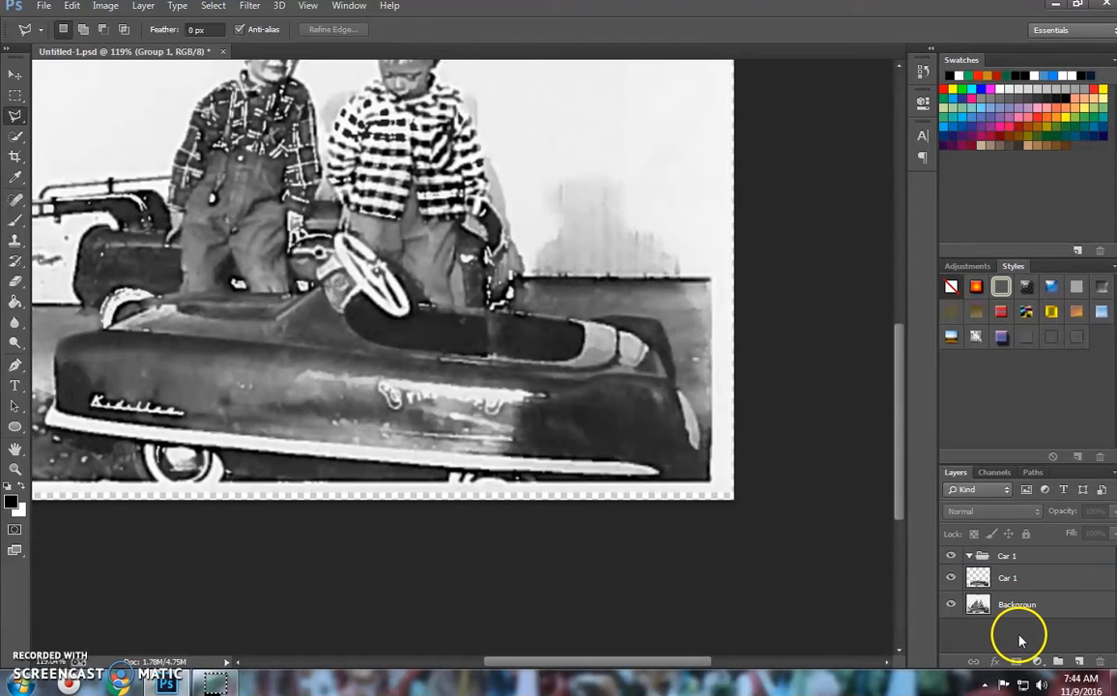
pyautogui.click(1008, 578)
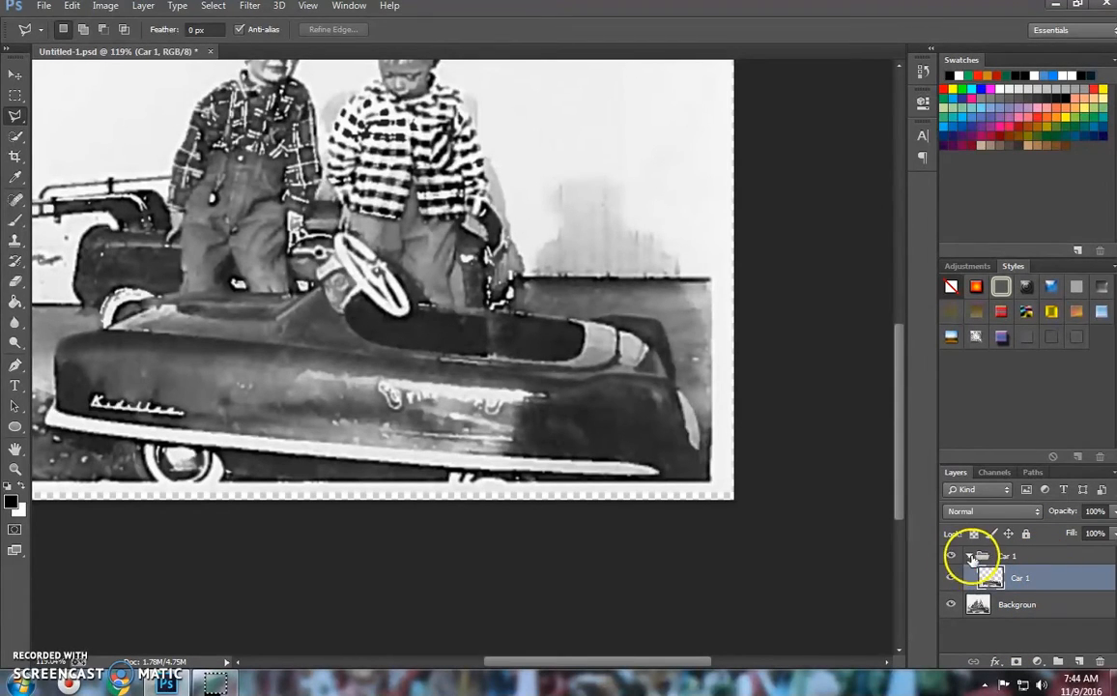
pyautogui.click(971, 557)
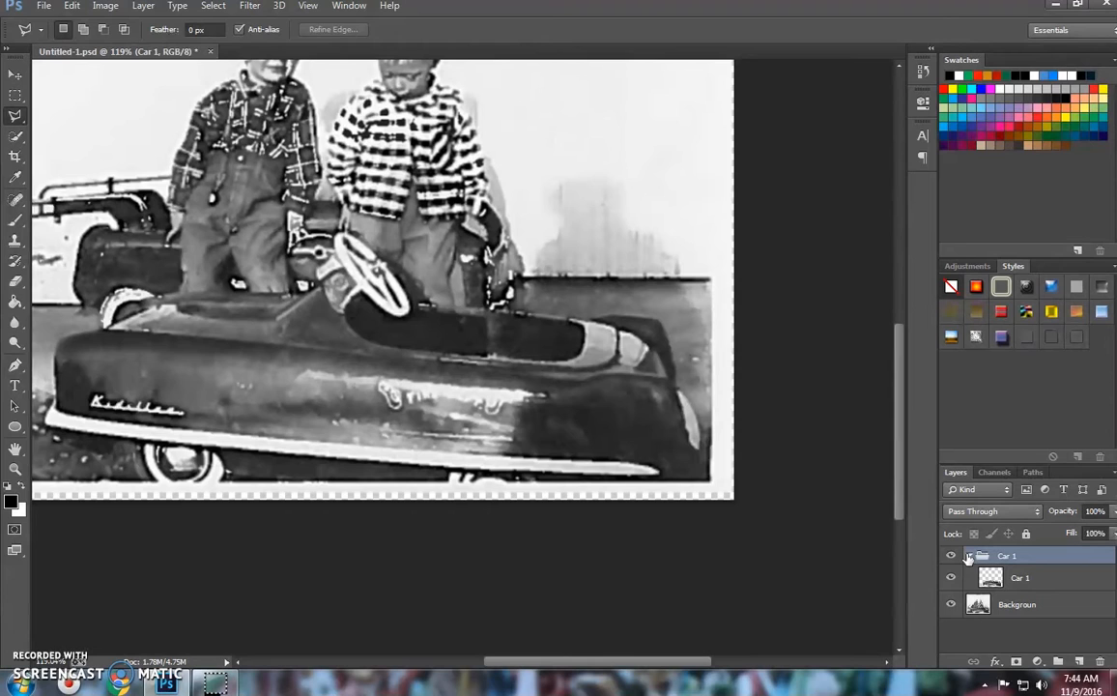
pyautogui.moveTo(970, 558); pyautogui.dragTo(945, 443)
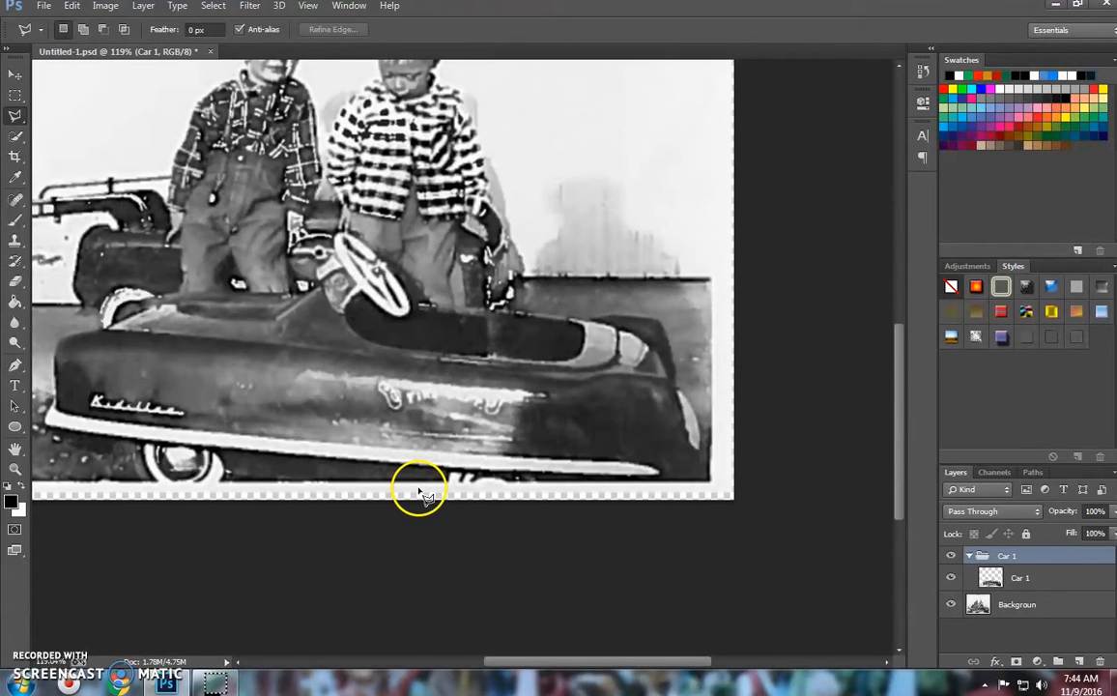
# Step: Fit the whole image in view and hide the Backgroun layer
pyautogui.hotkey('ctrl', '0')
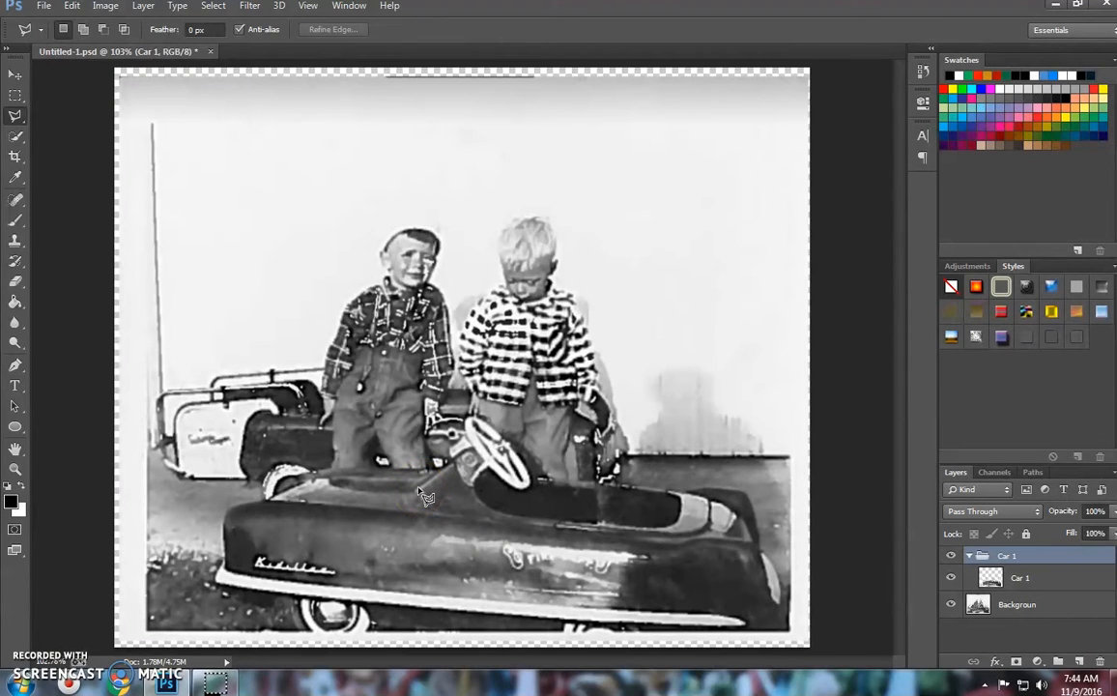
pyautogui.click(951, 604)
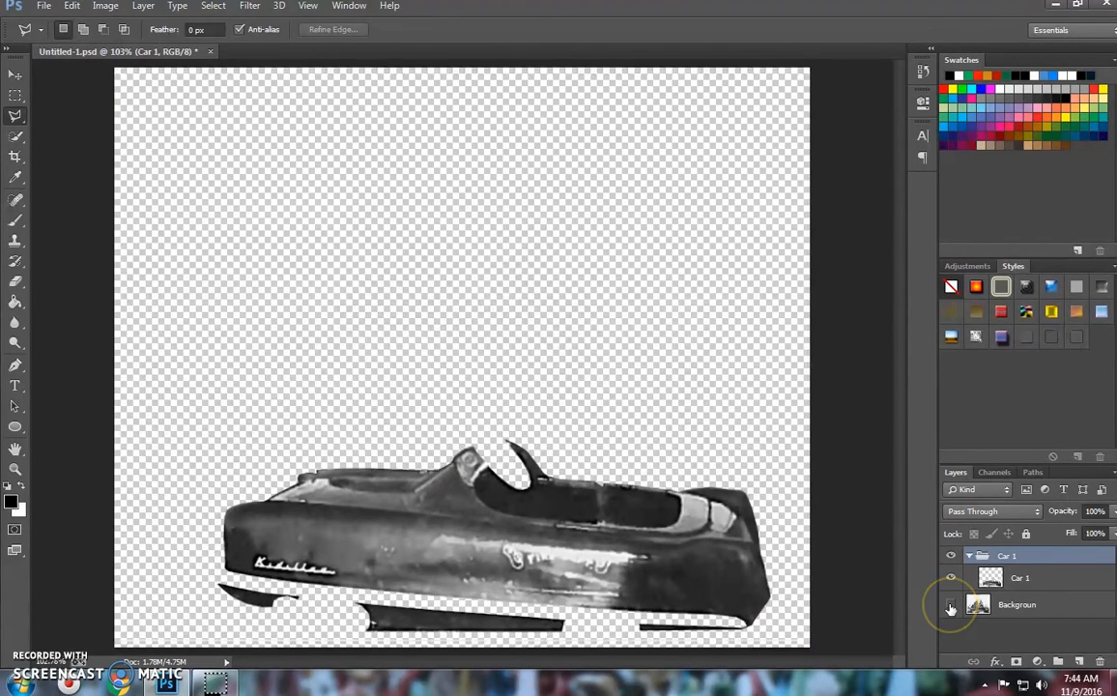
pyautogui.click(1039, 665)
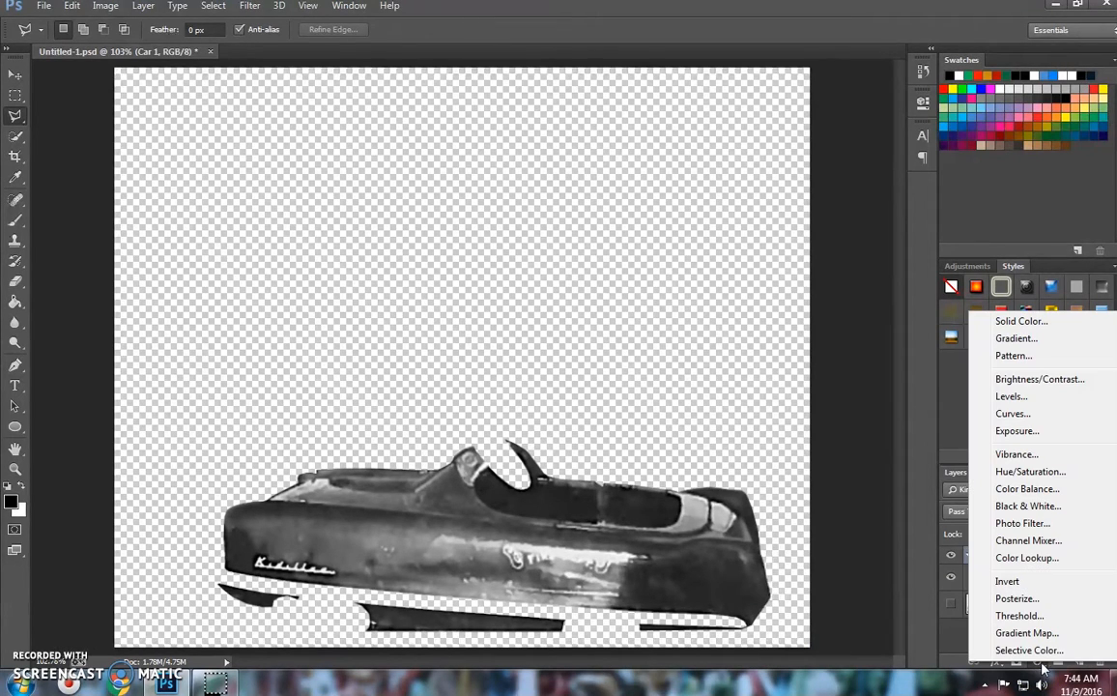
pyautogui.click(1000, 322)
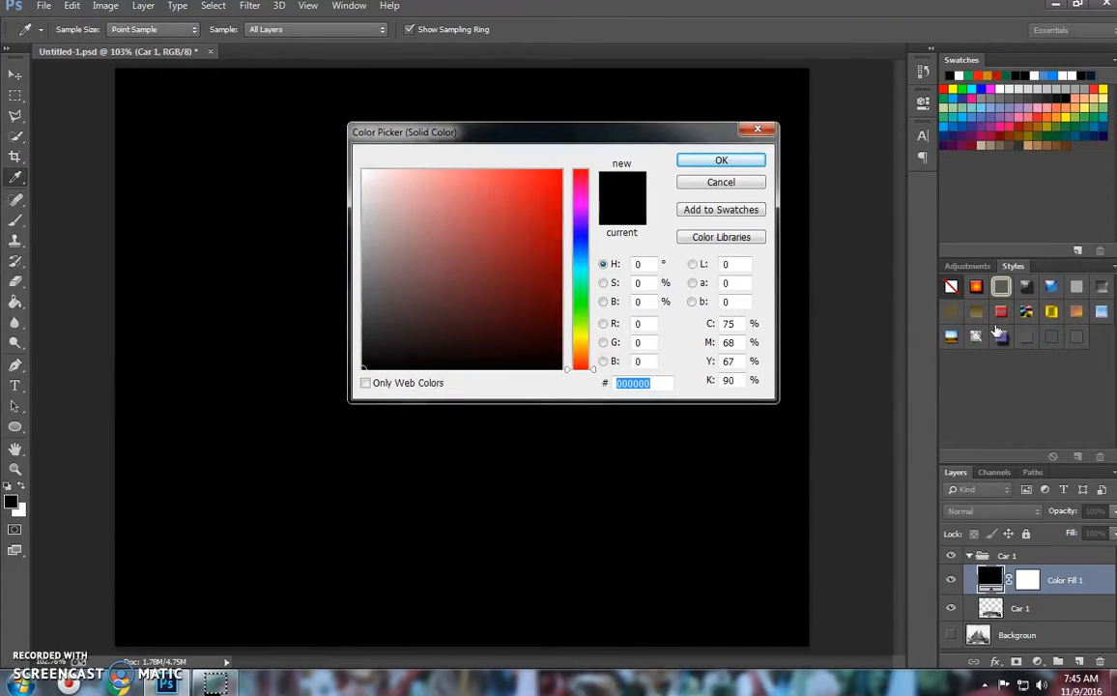
pyautogui.click(721, 182)
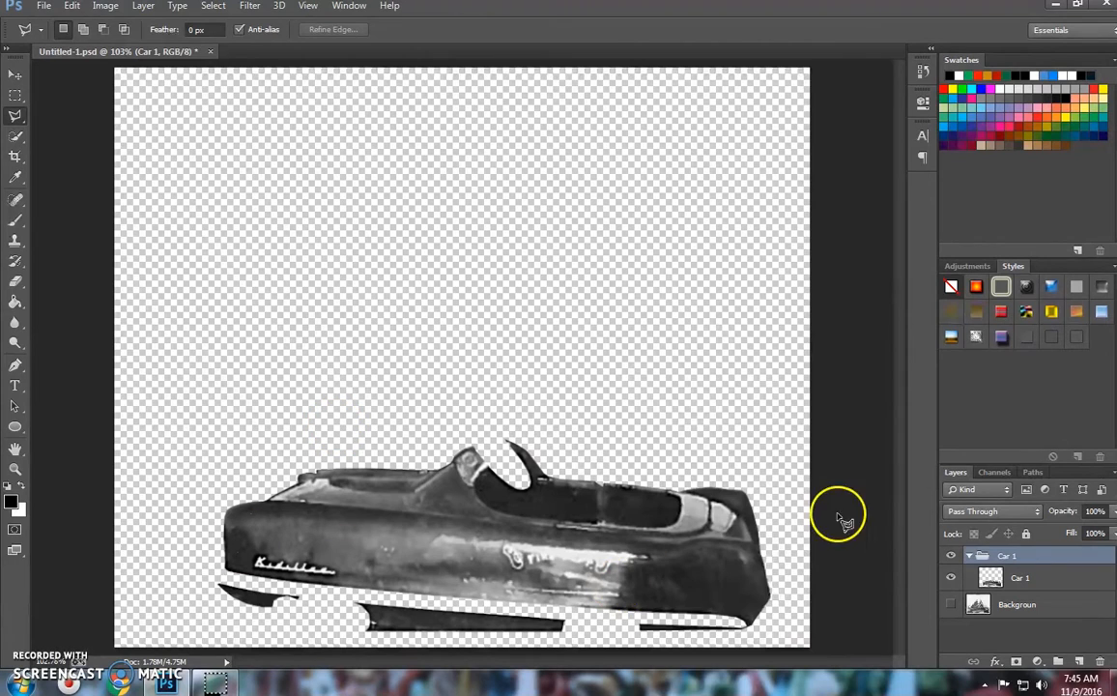
pyautogui.click(1038, 660)
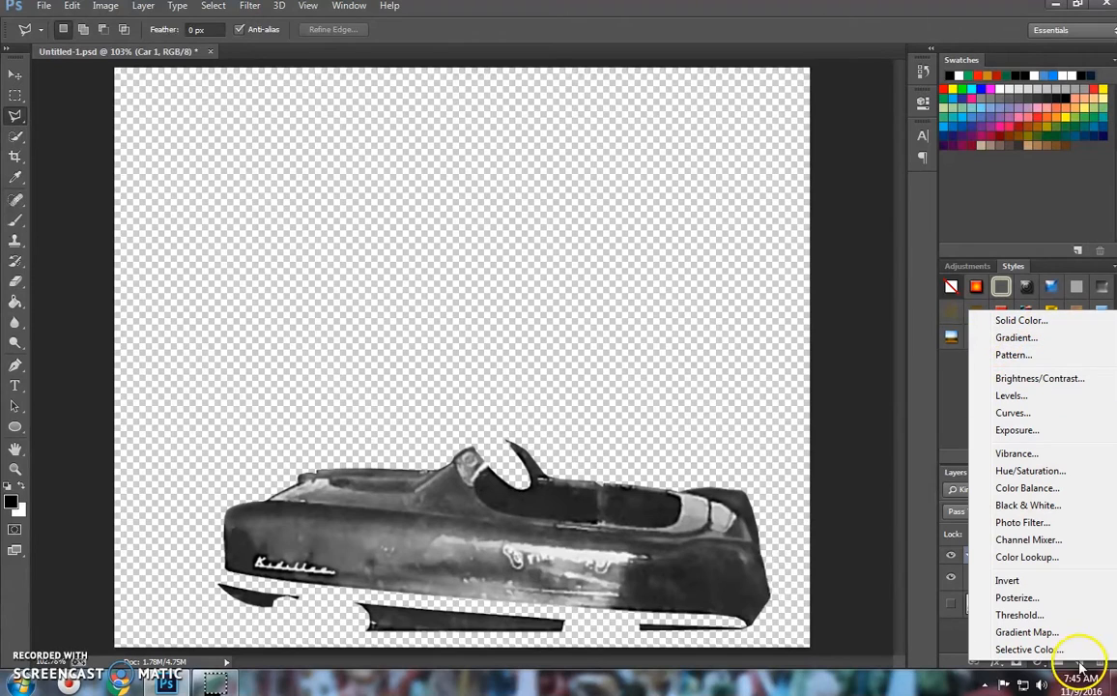
pyautogui.click(1007, 320)
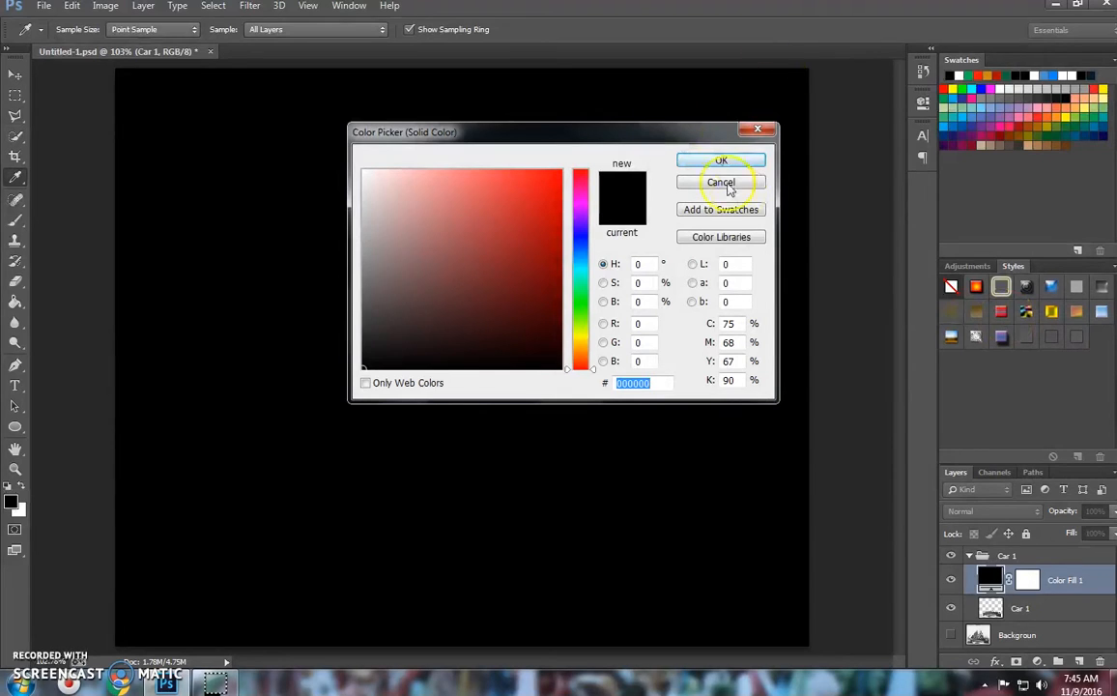
pyautogui.click(721, 183)
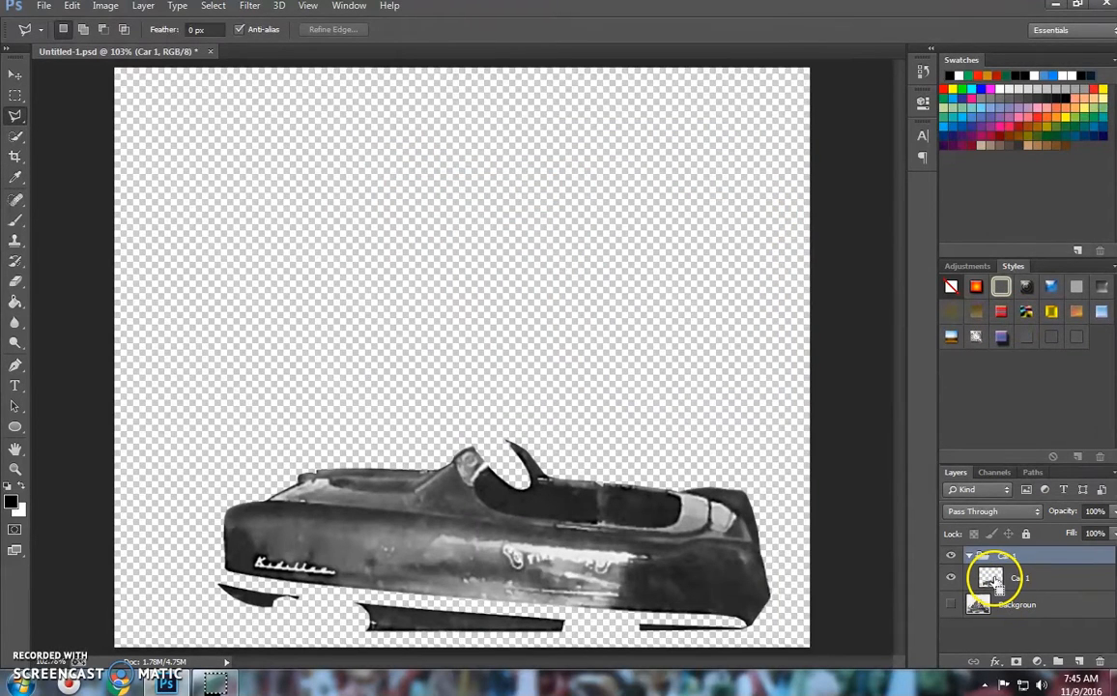
# Step: Load the Car 1 layer's outline as a selection and add a red (bb0000) solid color fill layer limited to it
pyautogui.keyDown('ctrl'); pyautogui.click(992, 578); pyautogui.keyUp('ctrl')
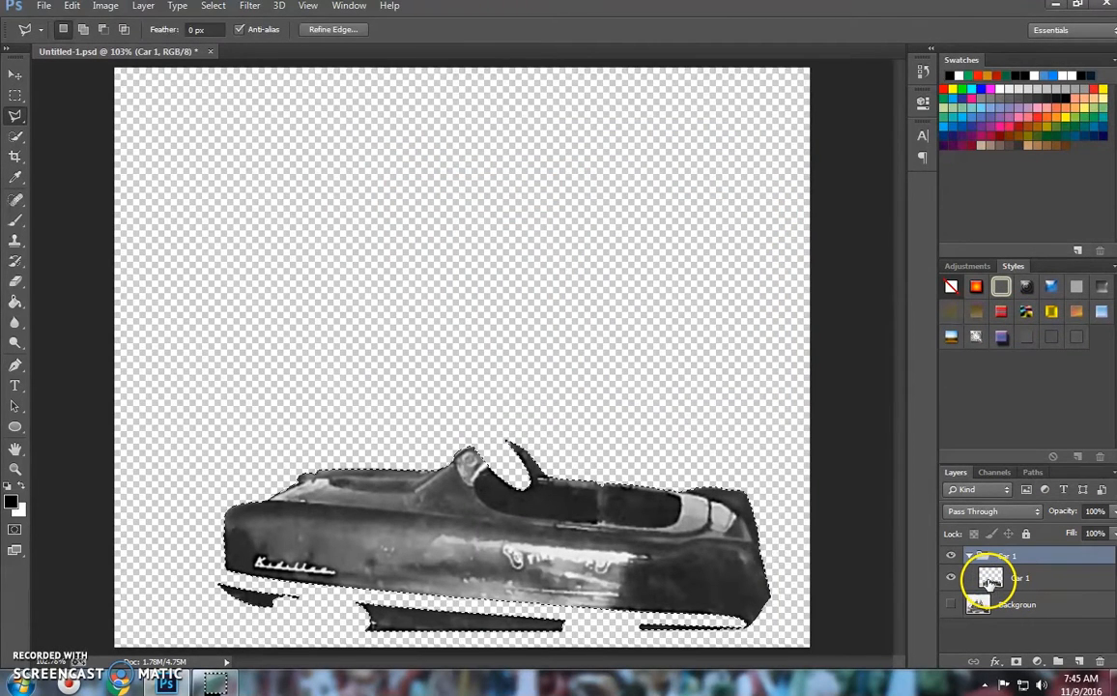
pyautogui.click(1037, 663)
pyautogui.click(1010, 318)
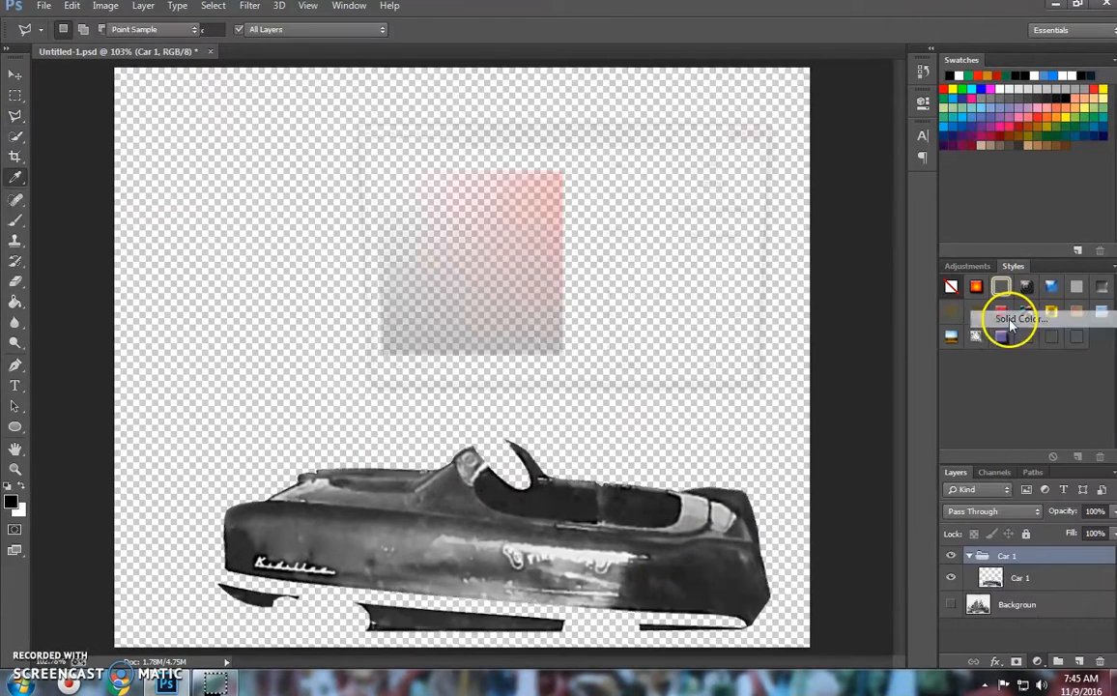
pyautogui.moveTo(433, 236); pyautogui.dragTo(580, 223)
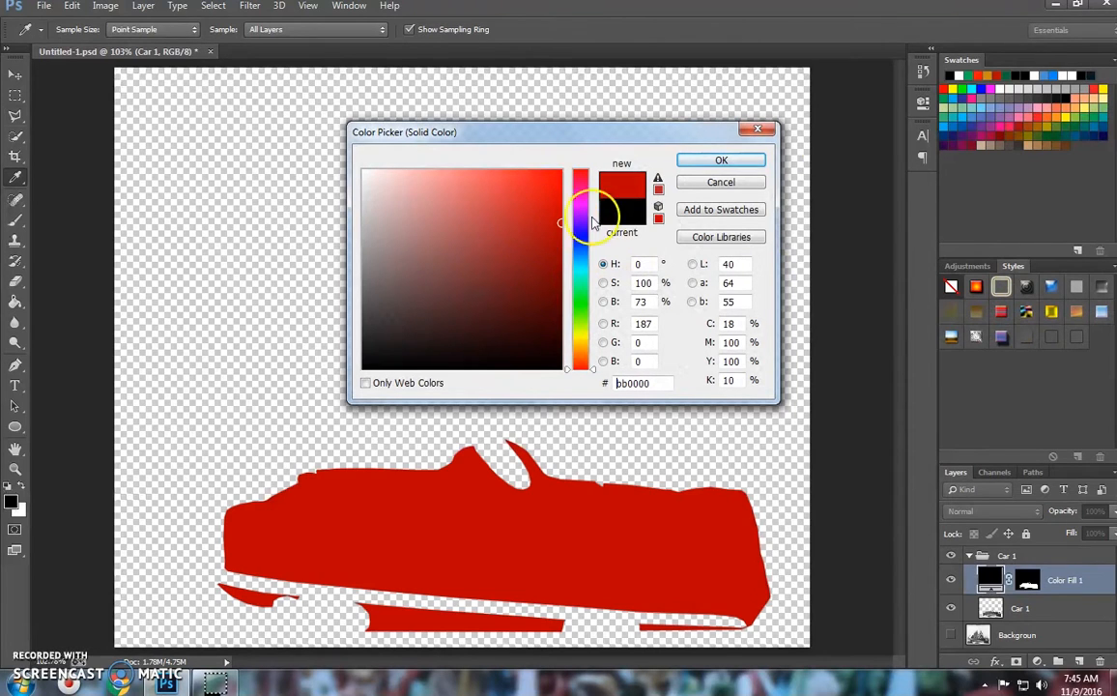
pyautogui.click(753, 164)
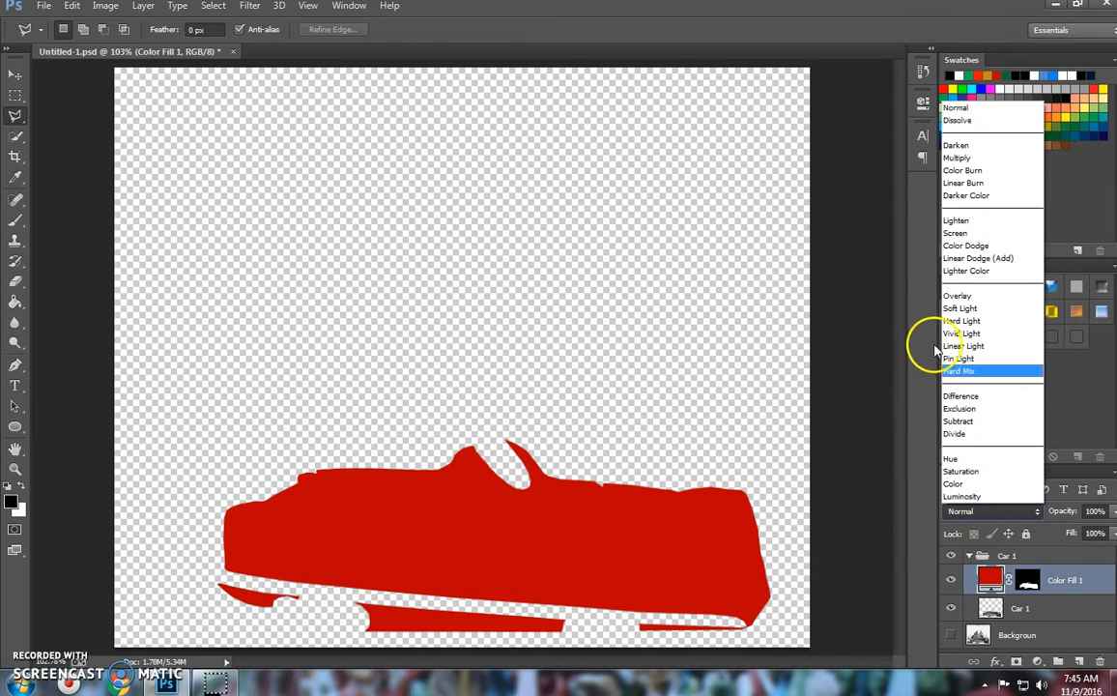
# Step: Set the red fill layer's blend mode to Overlay and show the Backgroun layer
pyautogui.click(961, 296)
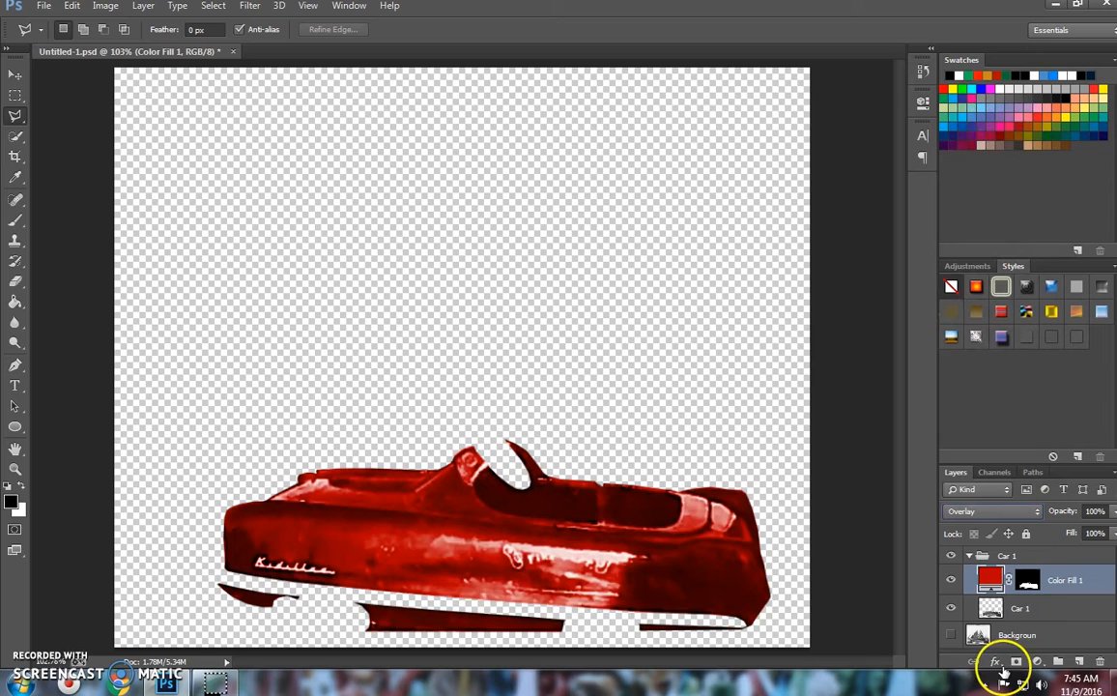
pyautogui.click(951, 635)
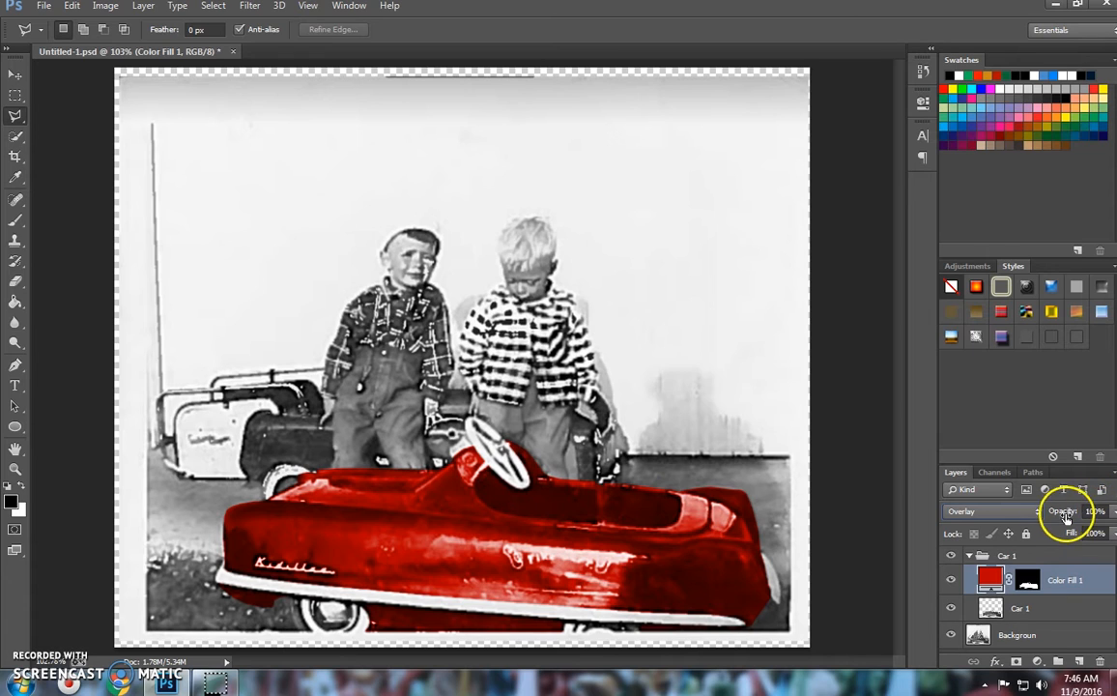
# Step: Lower the red fill layer's opacity to 82%
pyautogui.click(1112, 513)
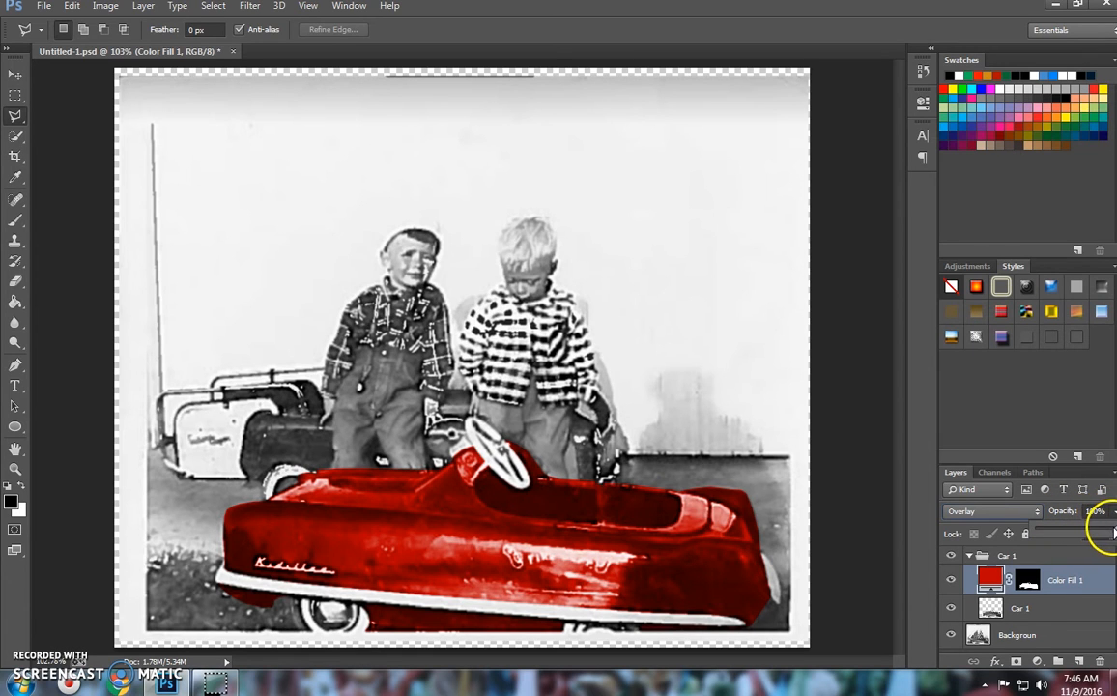
pyautogui.moveTo(1099, 534); pyautogui.dragTo(1081, 539)
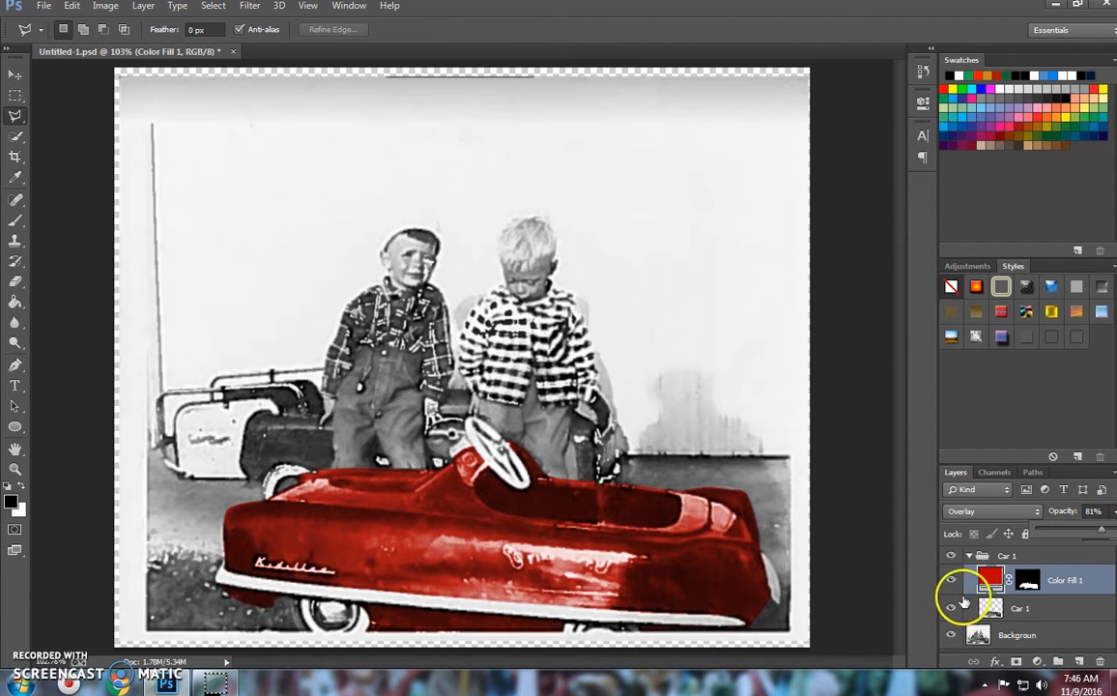
pyautogui.moveTo(1102, 530); pyautogui.dragTo(1106, 532)
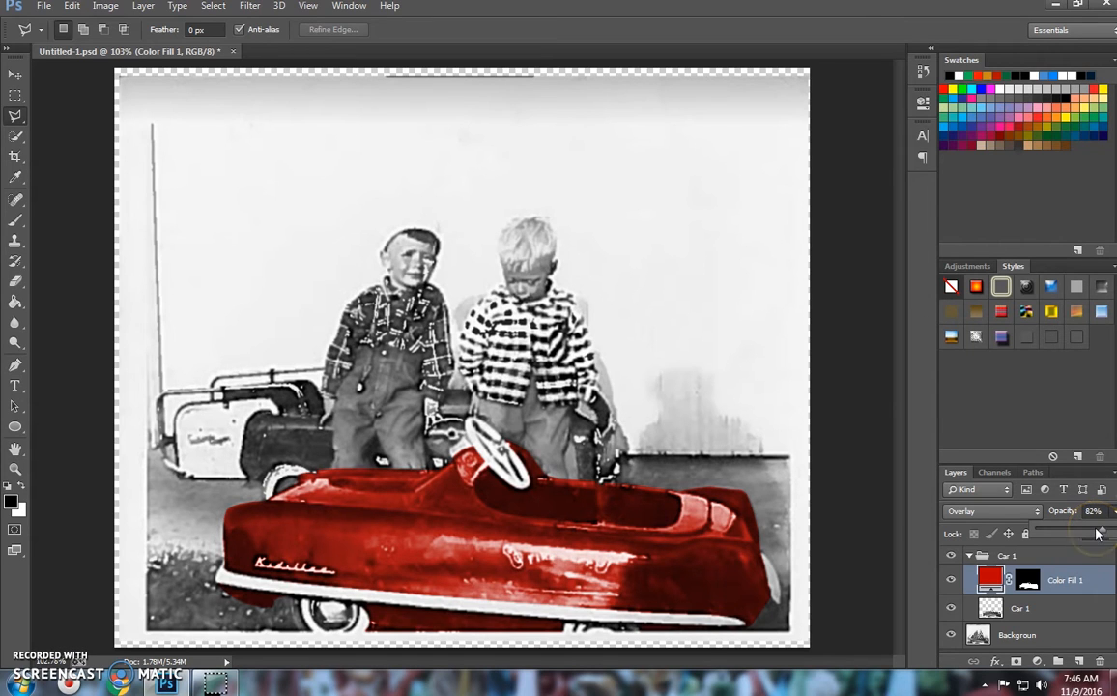
# Step: Create a layer group named Pants above the collapsed Car 1 group and rename the Backgroun layer as Background
pyautogui.click(968, 556)
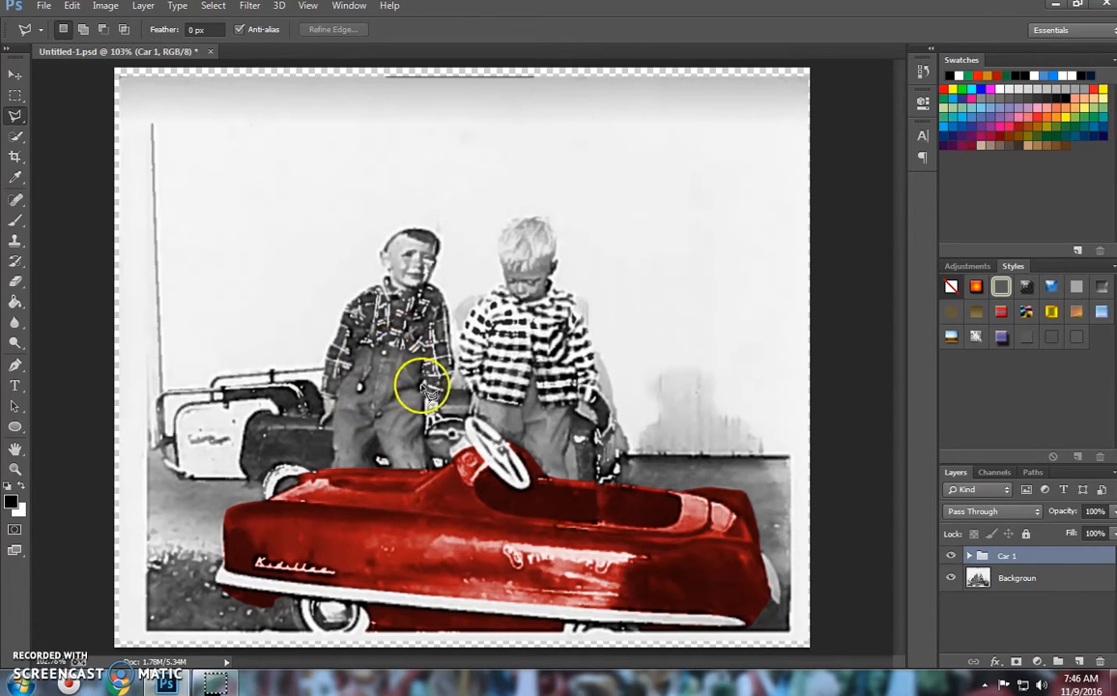
pyautogui.click(1058, 662)
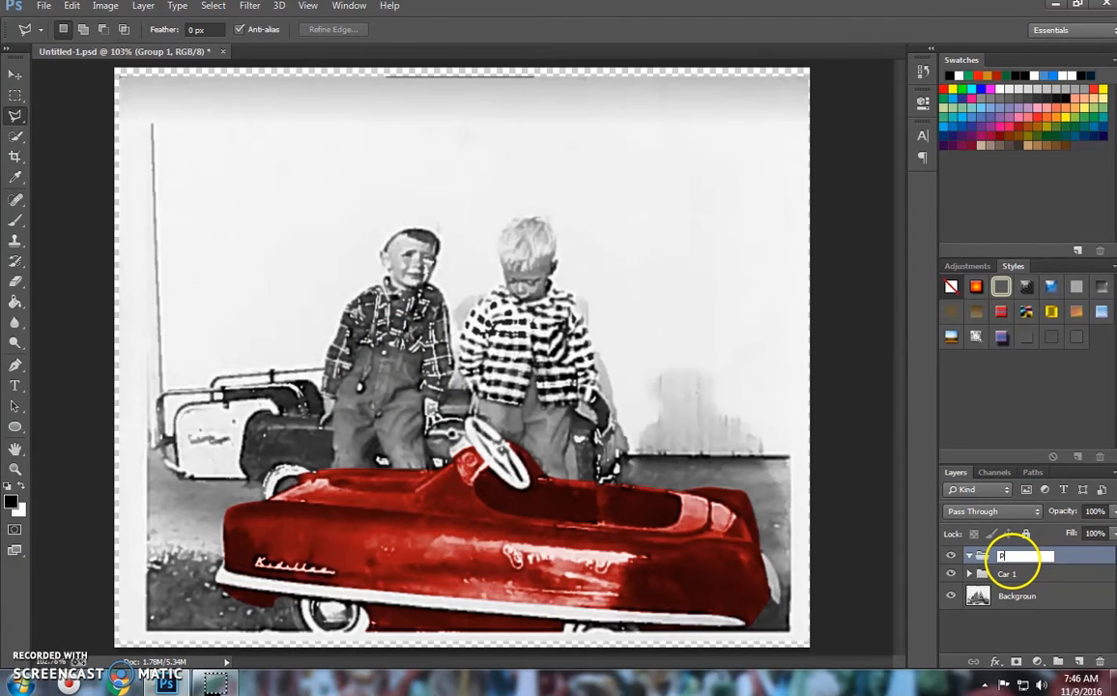
pyautogui.doubleClick(1044, 595)
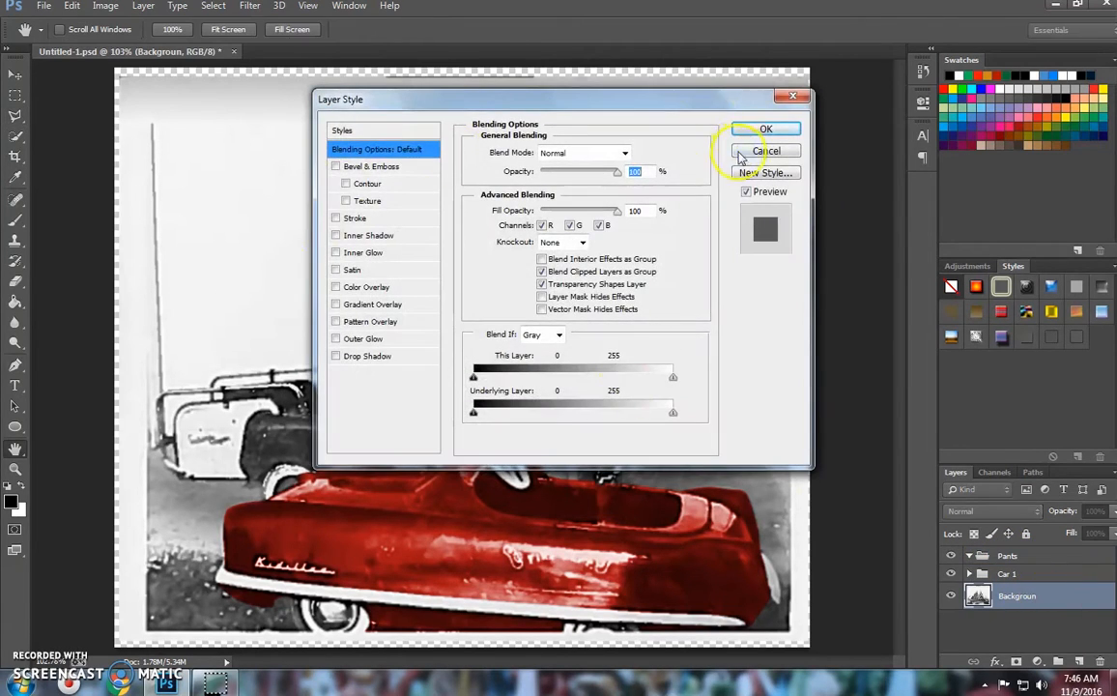
pyautogui.click(765, 151)
pyautogui.doubleClick(1044, 595)
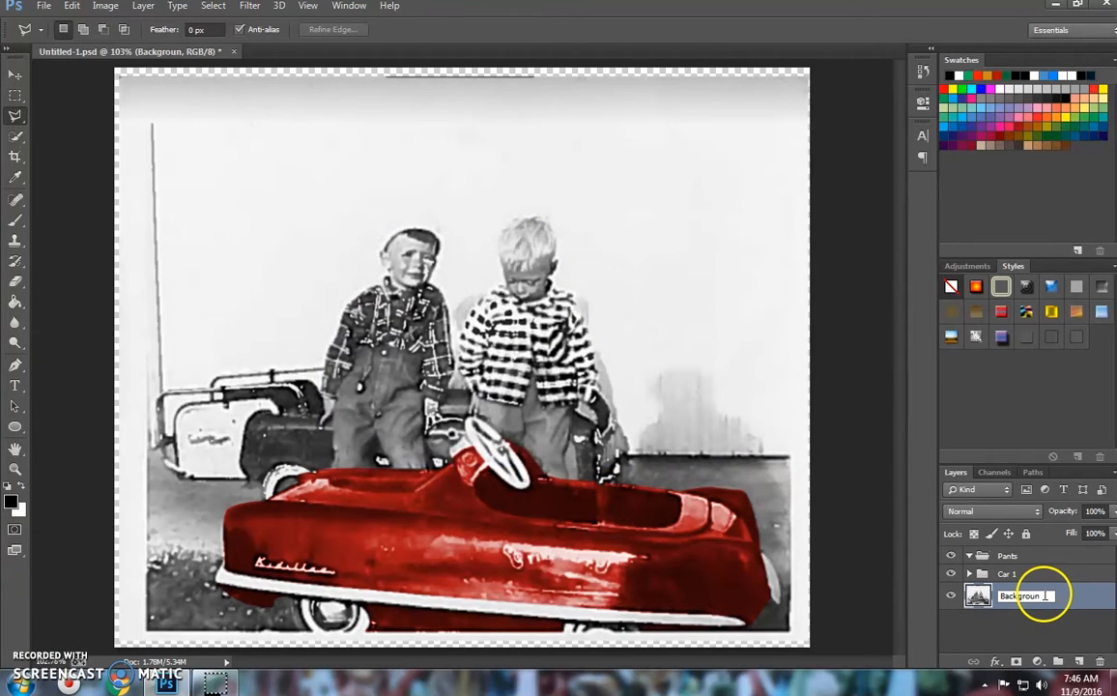
pyautogui.click(1021, 618)
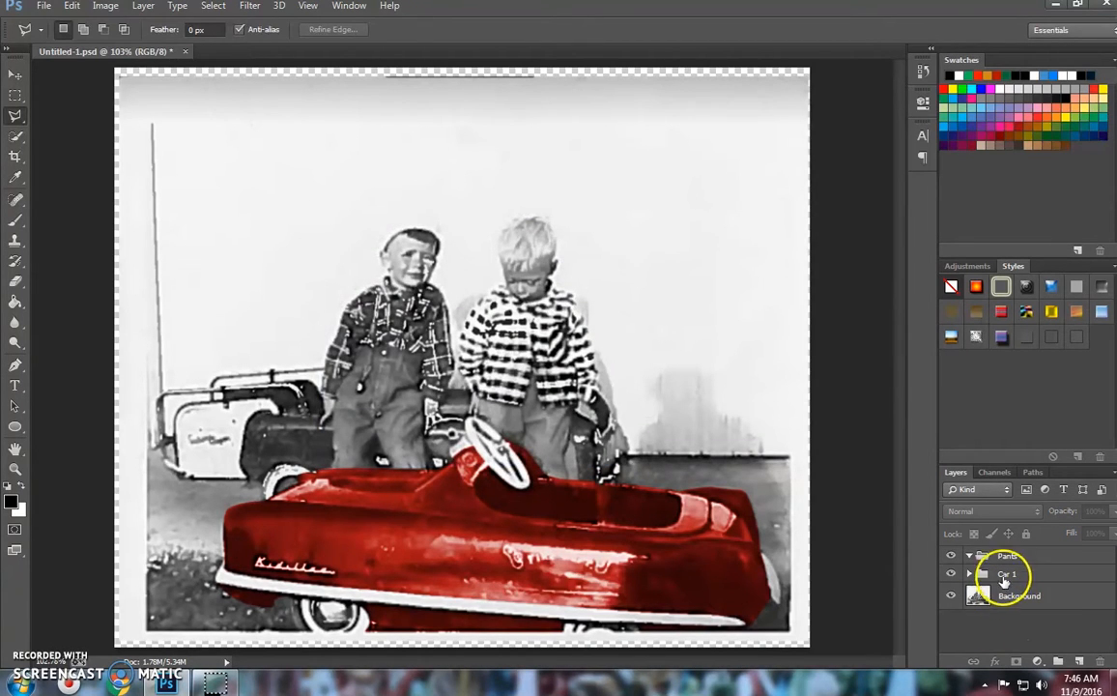
# Step: On the Background layer, select the plaid-shirted boy's overalls with the Quick Selection tool
pyautogui.click(1018, 593)
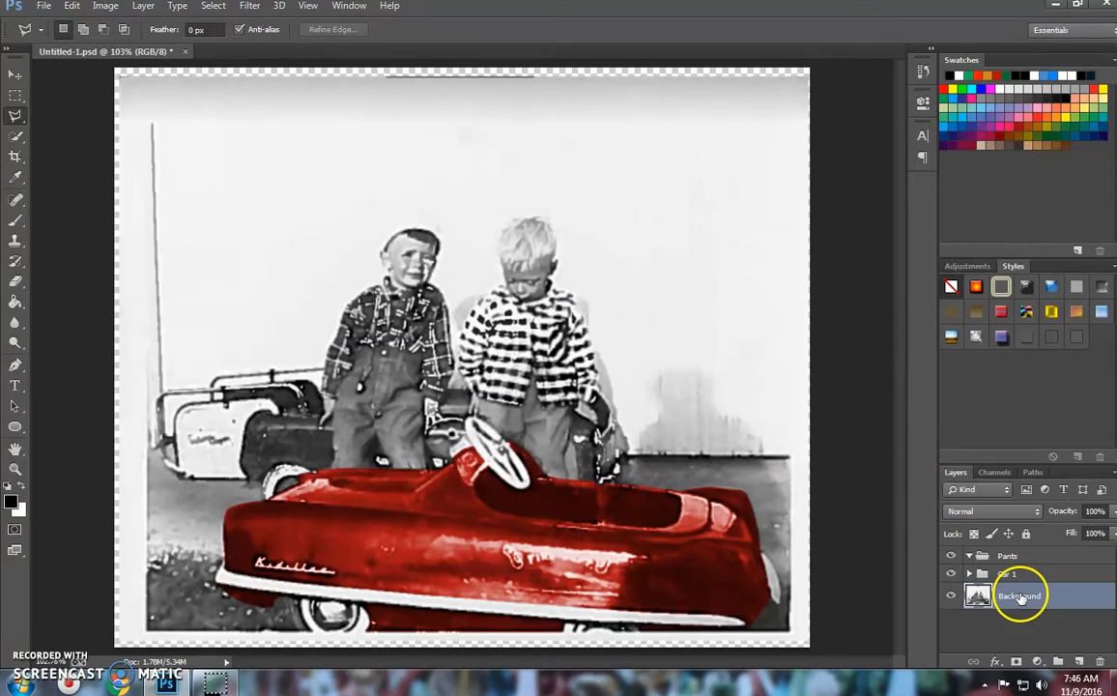
pyautogui.scroll(2, 369, 390)
pyautogui.scroll(1, 483, 425)
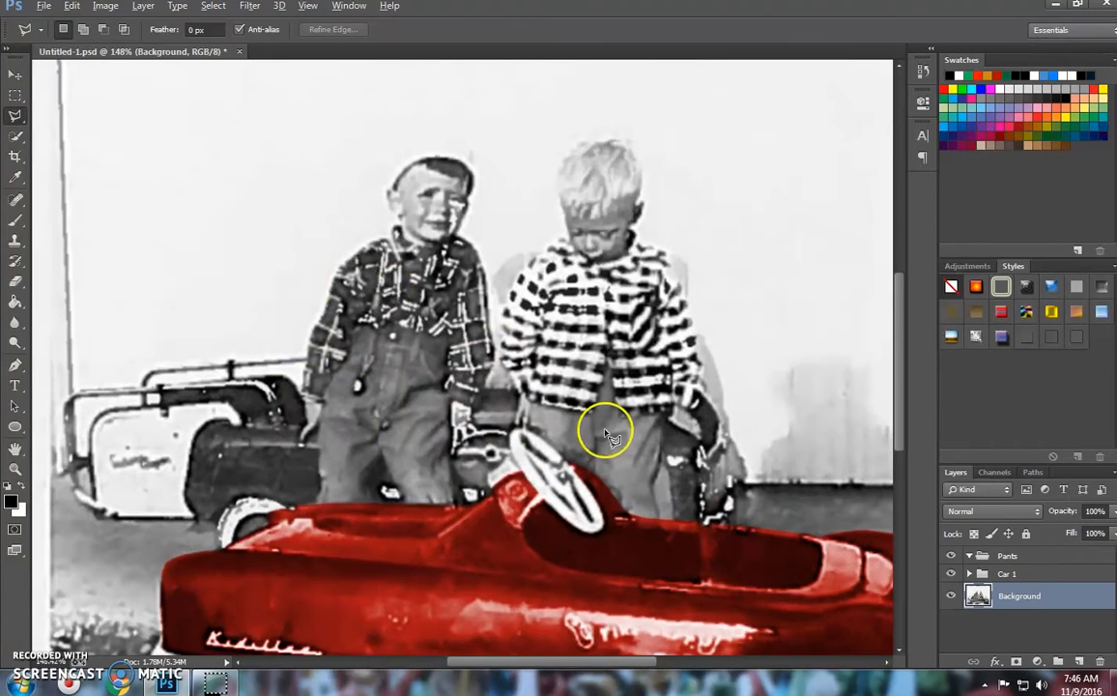
pyautogui.scroll(1, 419, 388)
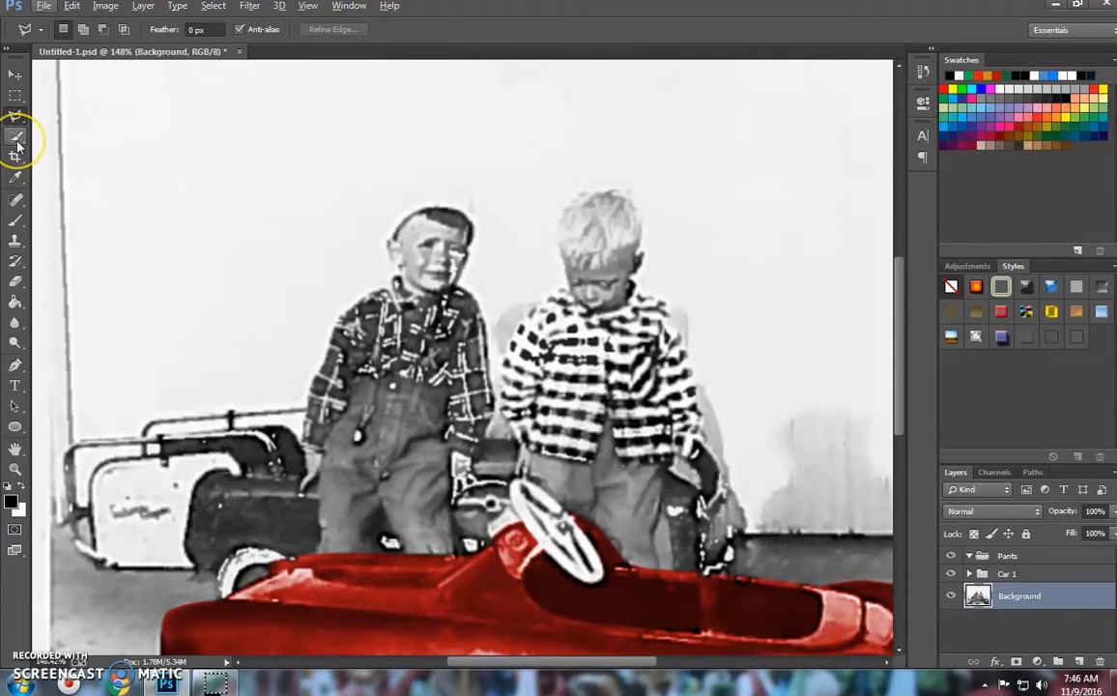
pyautogui.moveTo(16, 143); pyautogui.dragTo(72, 136)
pyautogui.click(72, 135)
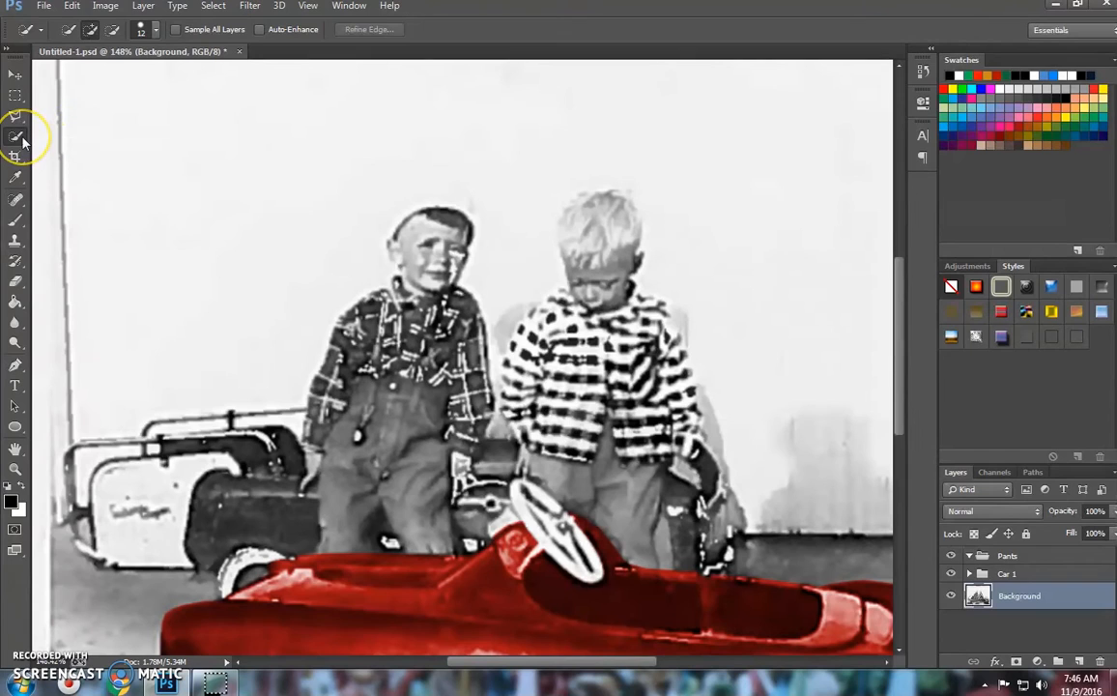
pyautogui.click(23, 137)
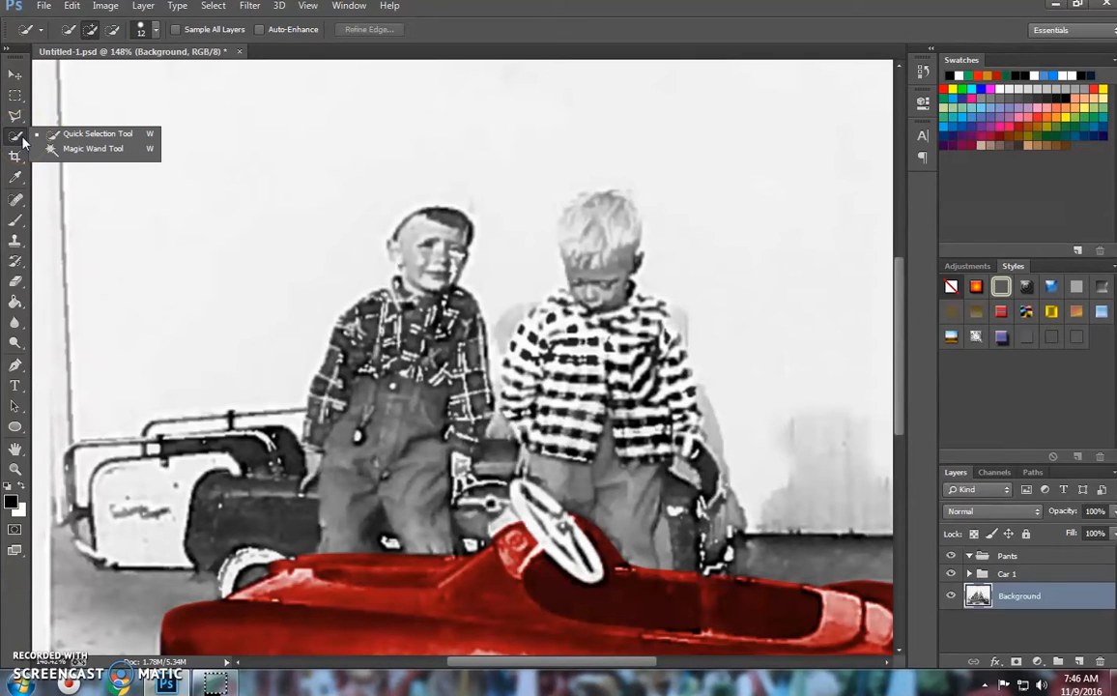
pyautogui.click(51, 133)
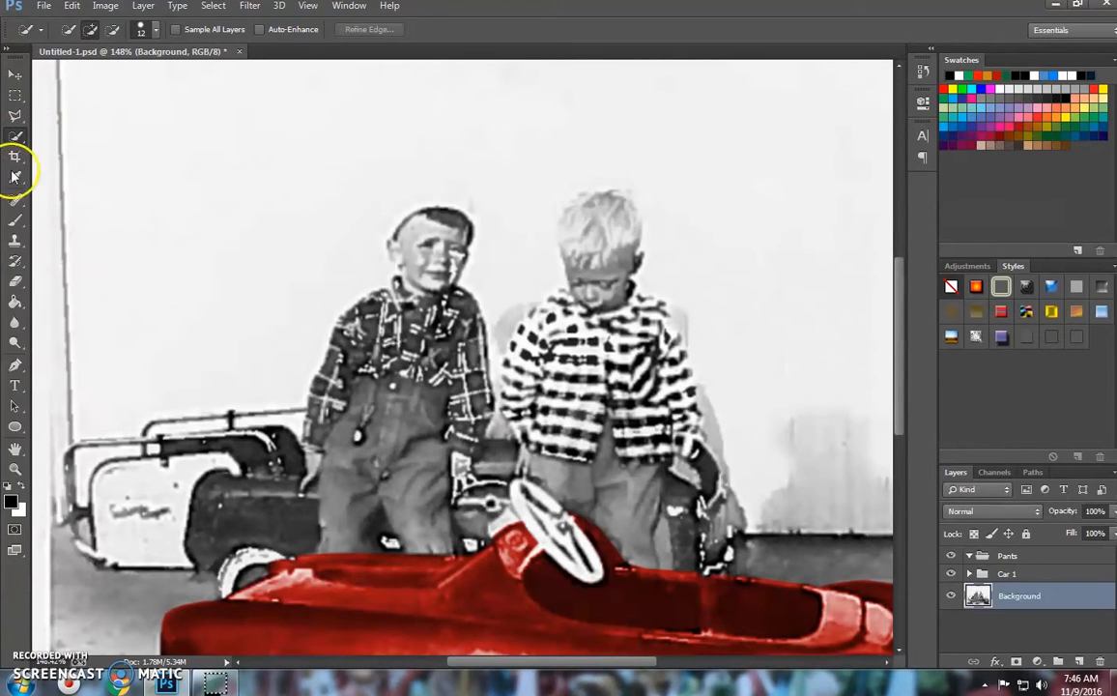
pyautogui.moveTo(439, 543)
pyautogui.mouseDown()
pyautogui.moveTo(405, 402)
pyautogui.moveTo(386, 401)
pyautogui.moveTo(367, 402)
pyautogui.moveTo(350, 527)
pyautogui.moveTo(362, 389)
pyautogui.moveTo(301, 528)
pyautogui.moveTo(304, 513)
pyautogui.moveTo(378, 634)
pyautogui.moveTo(401, 578)
pyautogui.moveTo(371, 561)
pyautogui.moveTo(271, 567)
pyautogui.moveTo(251, 594)
pyautogui.moveTo(261, 573)
pyautogui.moveTo(223, 585)
pyautogui.moveTo(287, 568)
pyautogui.mouseUp()
pyautogui.moveTo(354, 547)
pyautogui.mouseDown()
pyautogui.moveTo(281, 549)
pyautogui.moveTo(313, 551)
pyautogui.mouseUp()
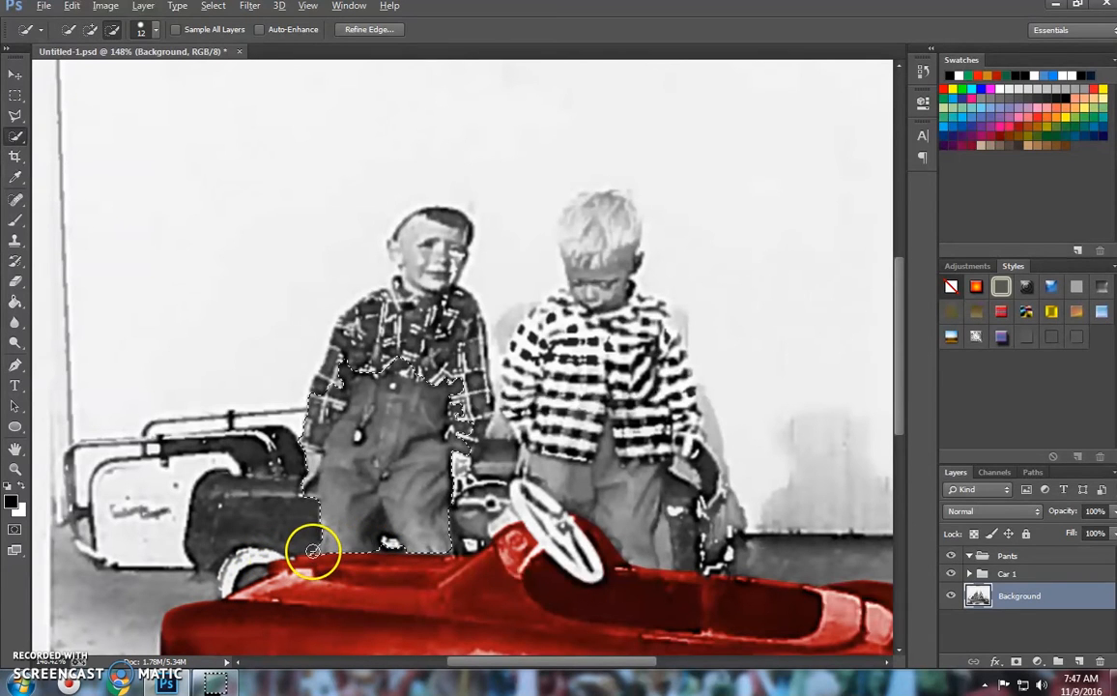
# Step: Reduce the Quick Selection brush to 5 px and refine the overalls selection around the cuffs and the white spot between the legs
pyautogui.scroll(3, 325, 552)
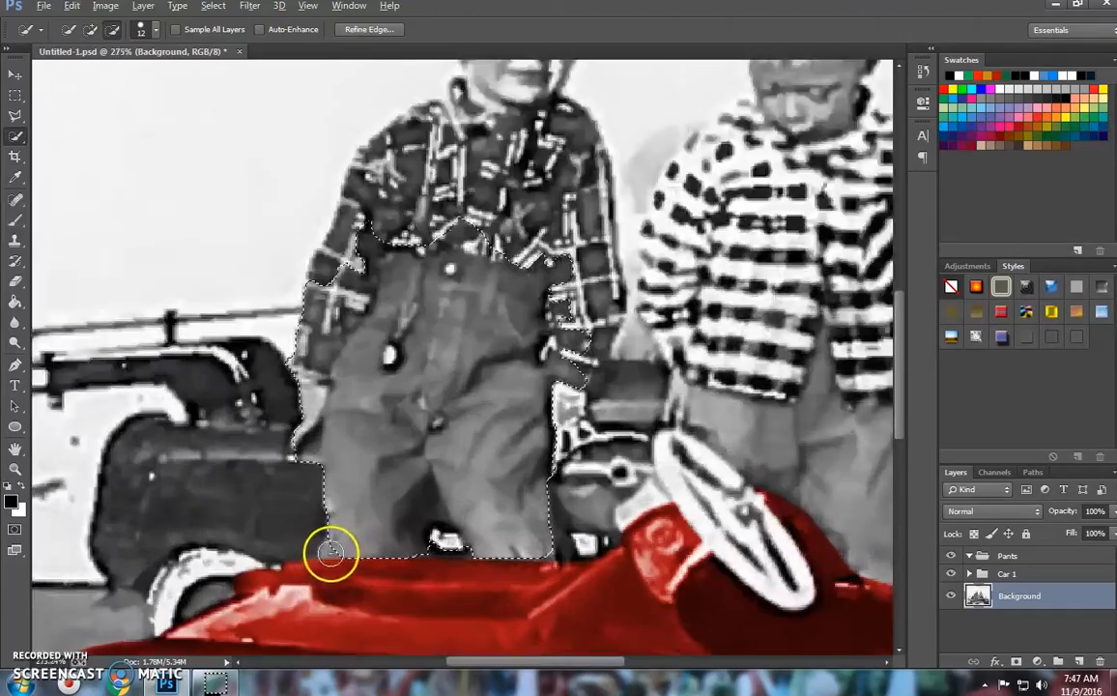
pyautogui.scroll(4, 324, 557)
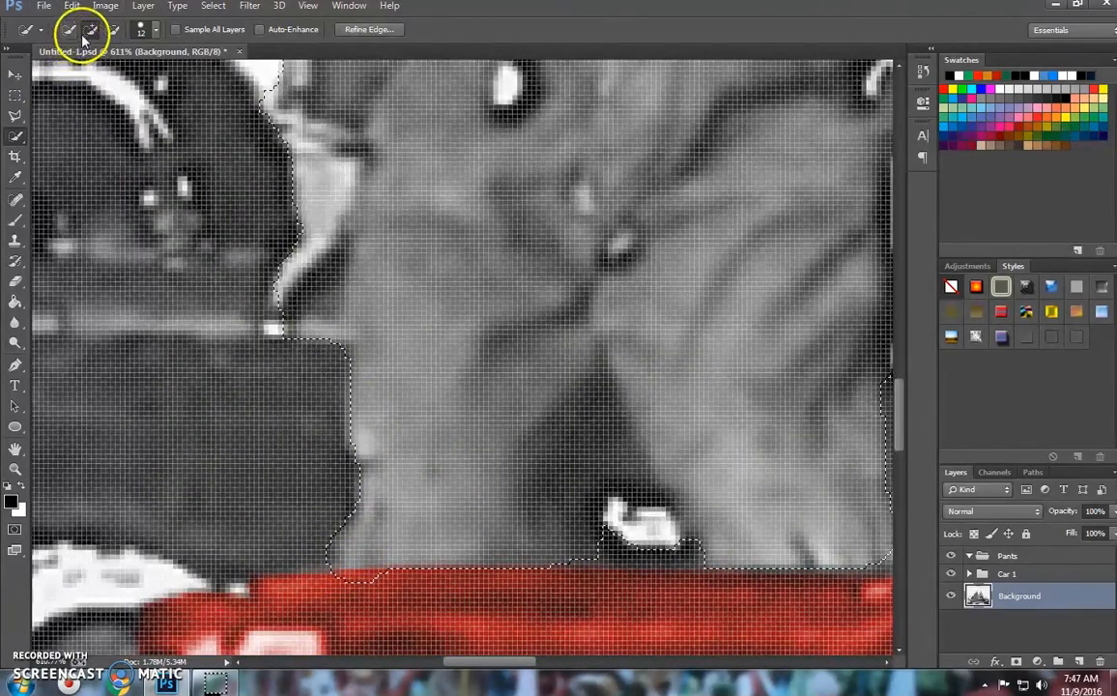
pyautogui.click(156, 31)
pyautogui.moveTo(78, 76); pyautogui.dragTo(74, 76)
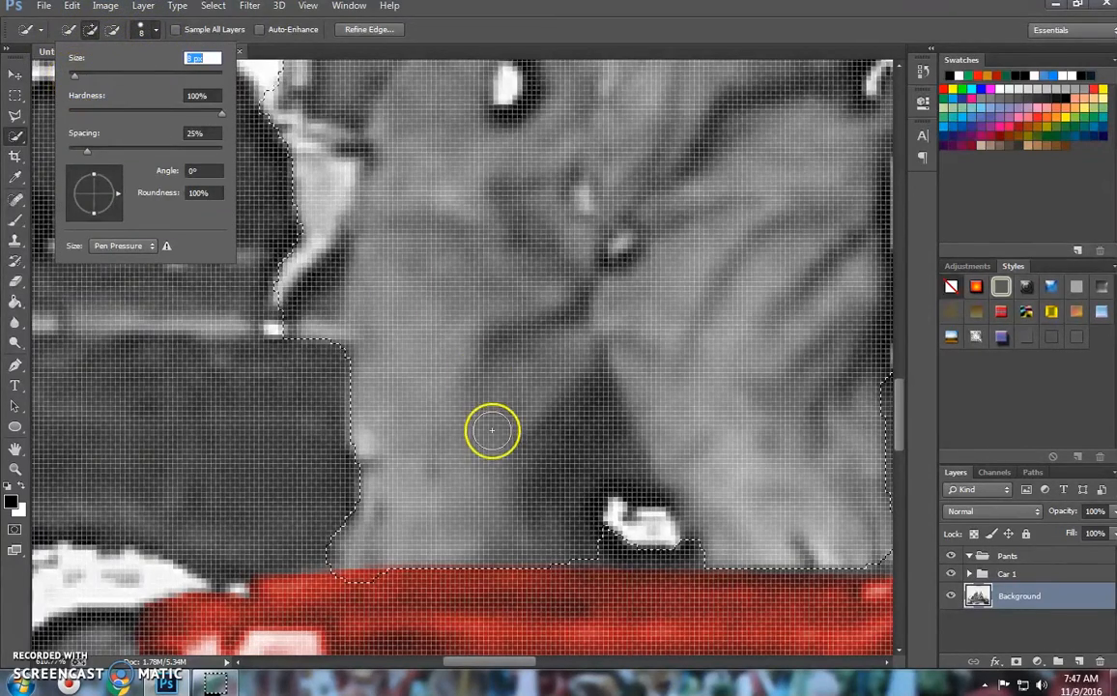
pyautogui.moveTo(74, 74); pyautogui.dragTo(68, 81)
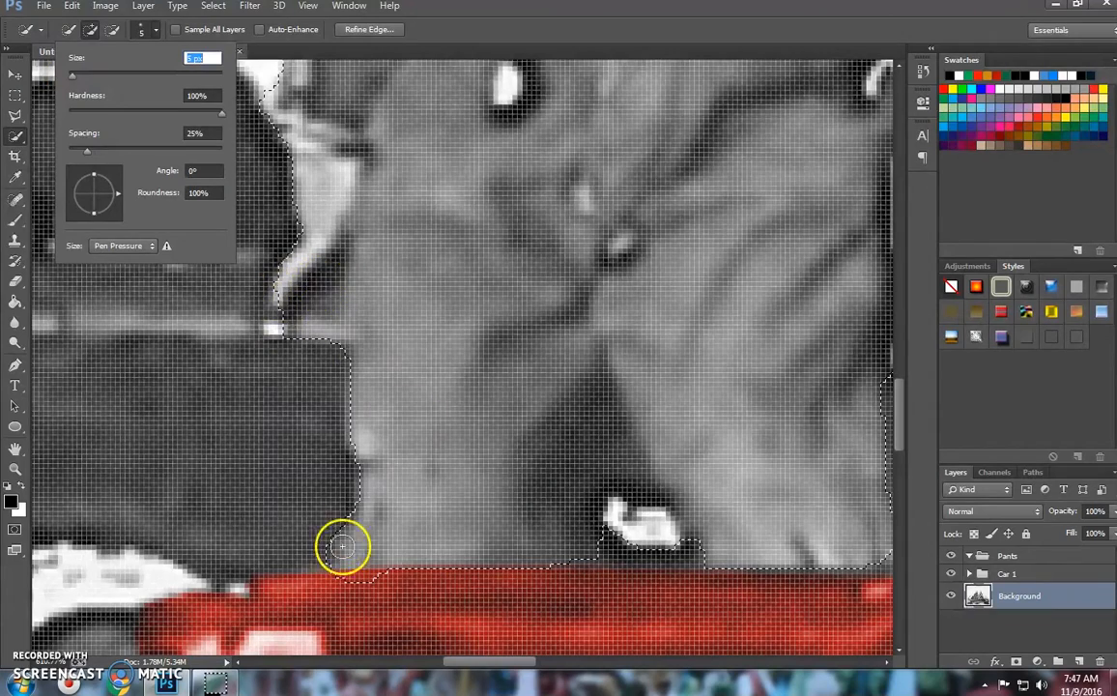
pyautogui.click(618, 552)
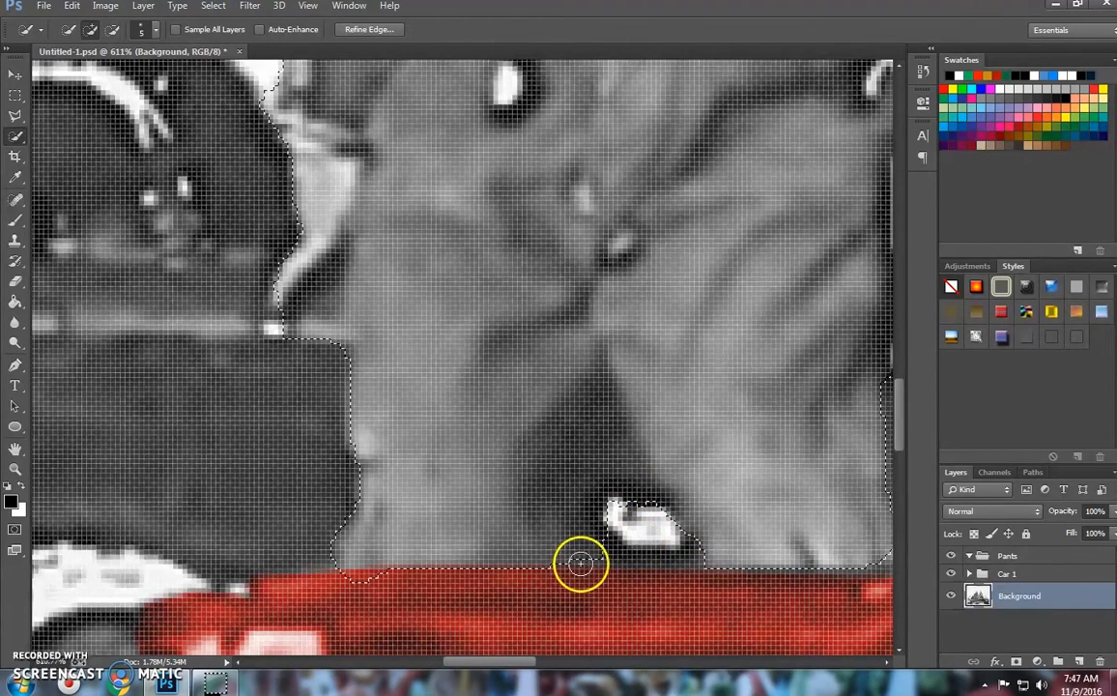
pyautogui.keyDown('alt'); pyautogui.click(351, 568); pyautogui.keyUp('alt')
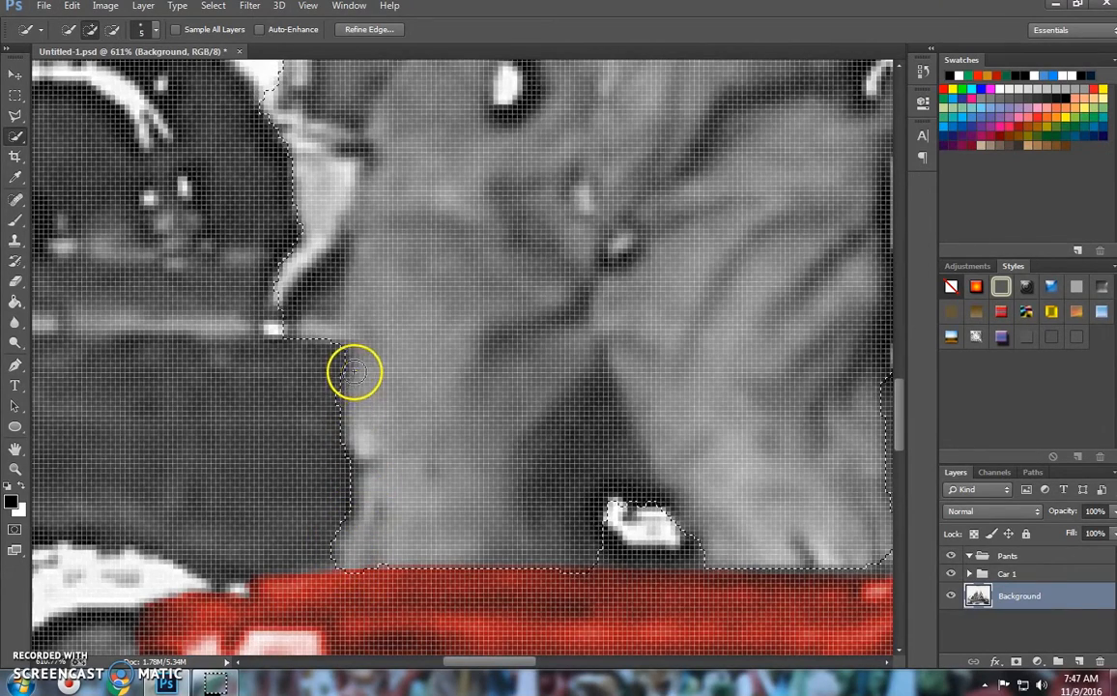
# Step: Subtract the hand and plaid sleeve on the boy's outer side, away from the other boy, from the overalls selection
pyautogui.scroll(3, 358, 369)
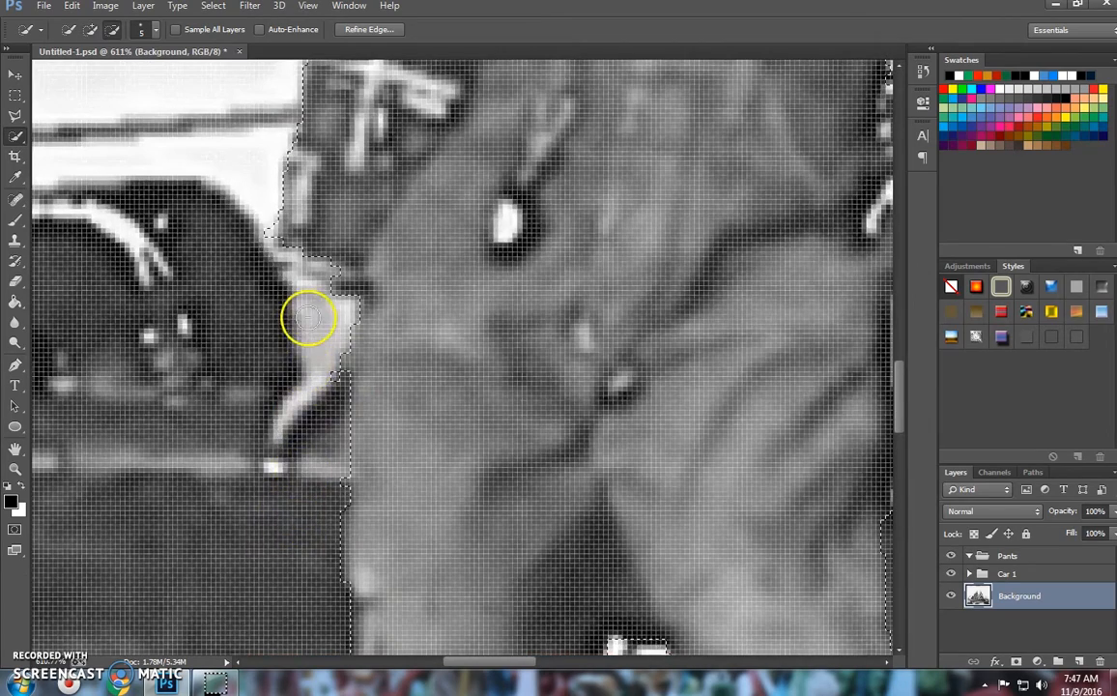
pyautogui.scroll(3, 379, 400)
pyautogui.moveTo(274, 351)
pyautogui.mouseDown()
pyautogui.moveTo(358, 244)
pyautogui.moveTo(382, 166)
pyautogui.moveTo(422, 132)
pyautogui.moveTo(442, 195)
pyautogui.moveTo(441, 165)
pyautogui.mouseUp()
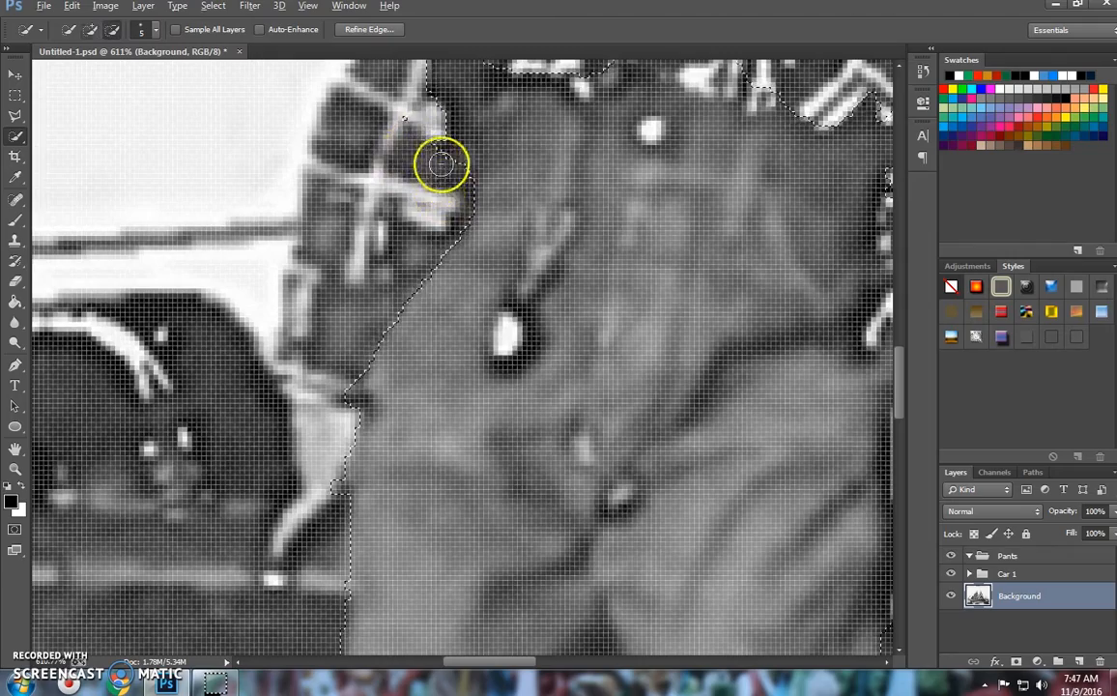
pyautogui.scroll(4, 406, 262)
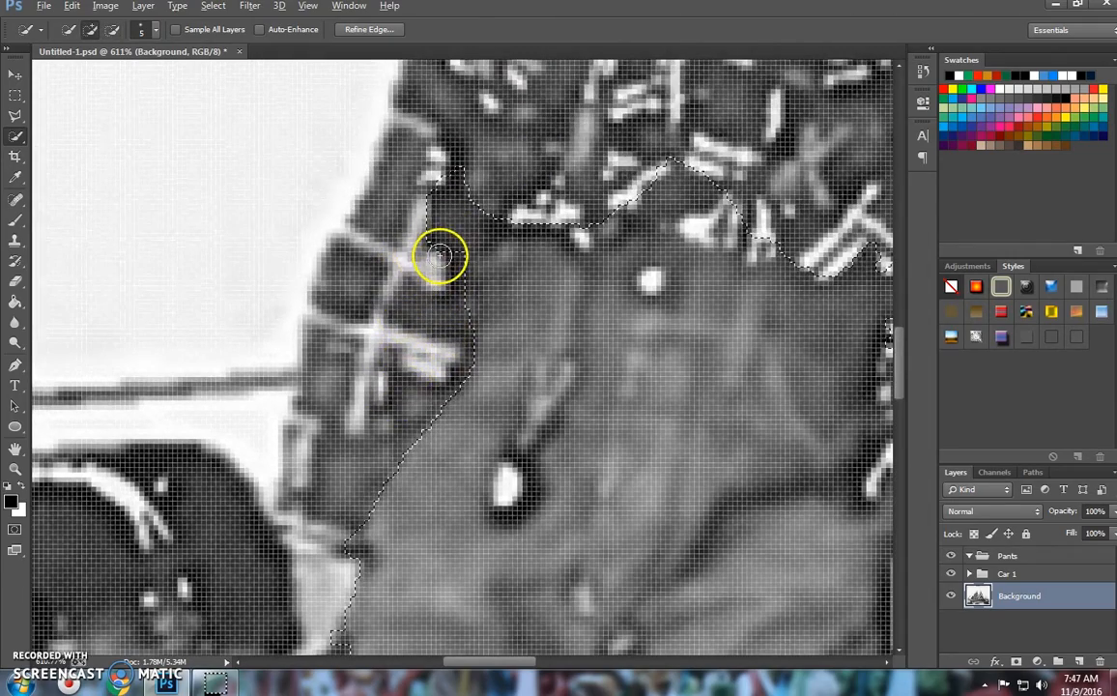
pyautogui.hscroll(5, 565, 353)
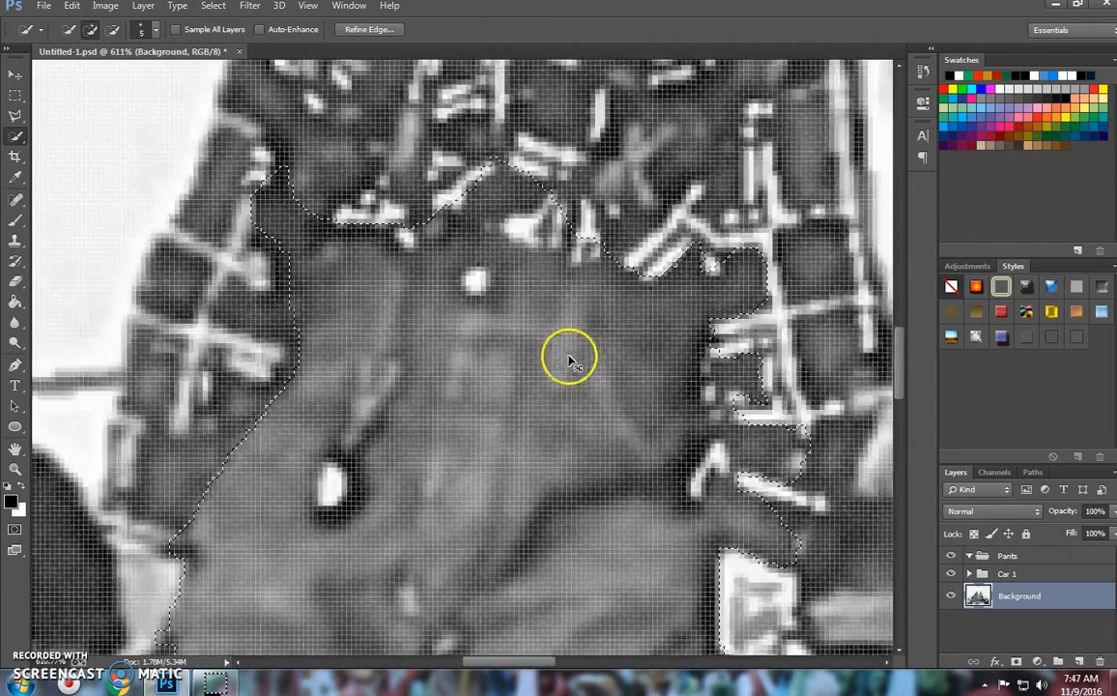
pyautogui.scroll(-5, 570, 359)
pyautogui.moveTo(533, 313)
pyautogui.mouseDown()
pyautogui.moveTo(579, 328)
pyautogui.moveTo(521, 317)
pyautogui.mouseUp()
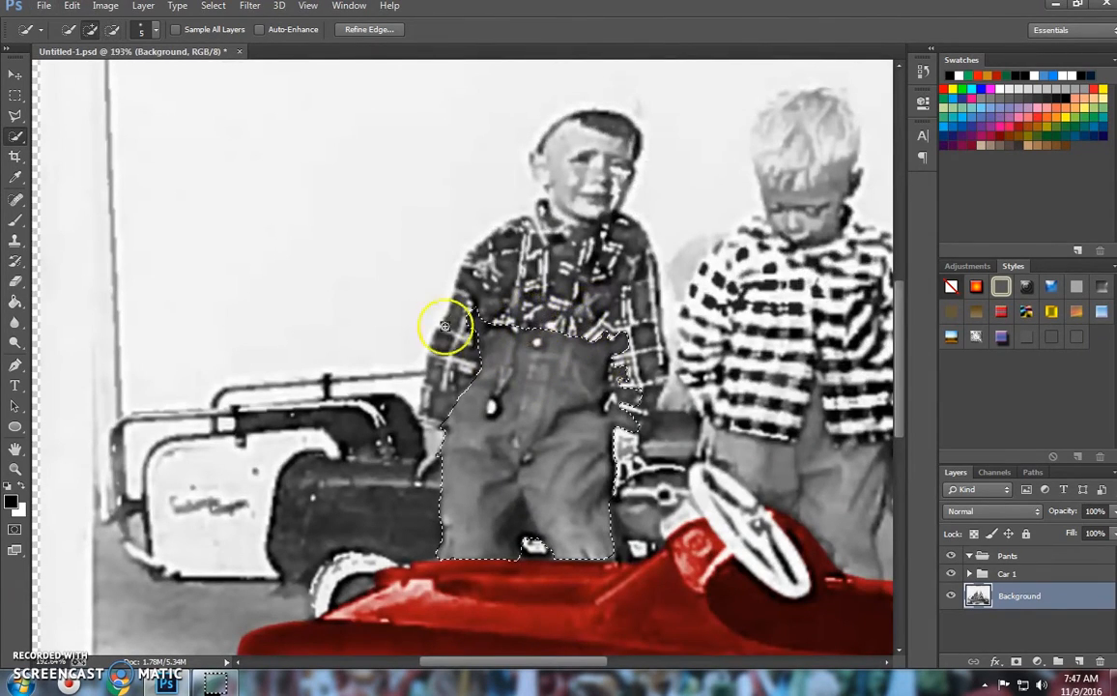
# Step: Subtract the plaid sleeve and hand on the side facing the other boy from the overalls selection
pyautogui.scroll(4, 464, 333)
pyautogui.moveTo(455, 317)
pyautogui.mouseDown()
pyautogui.moveTo(531, 258)
pyautogui.moveTo(483, 326)
pyautogui.moveTo(504, 229)
pyautogui.moveTo(537, 163)
pyautogui.mouseUp()
pyautogui.moveTo(464, 662); pyautogui.dragTo(498, 662)
pyautogui.scroll(-4, 623, 522)
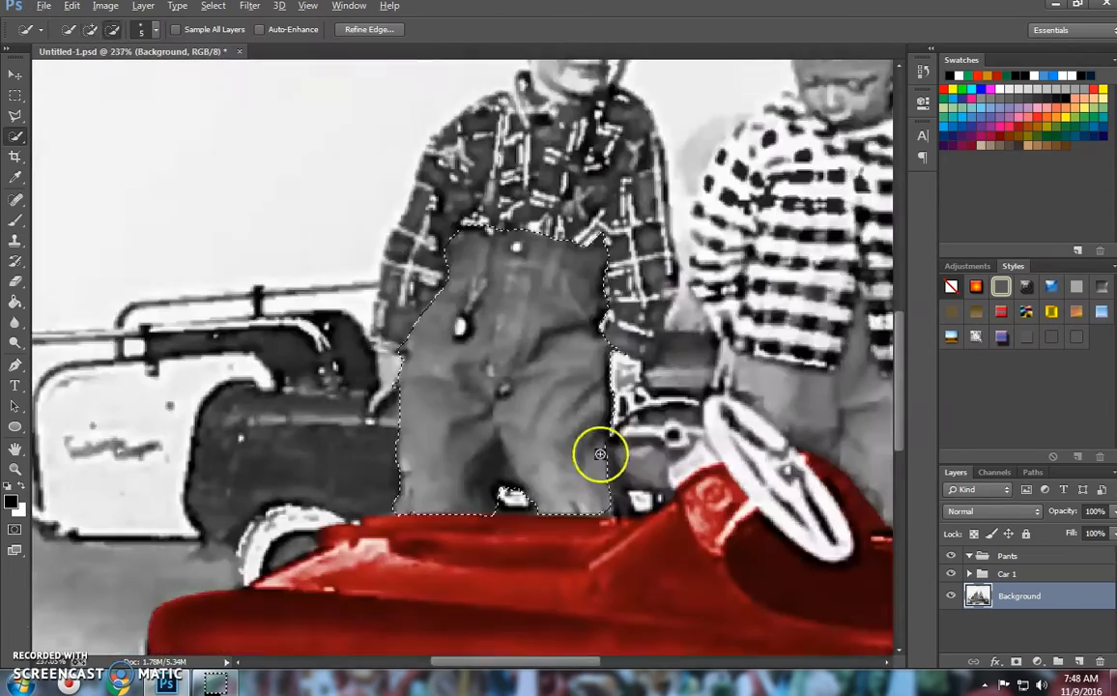
# Step: Add the striped-shirt boy's pants to the selection and exclude the white clasp on the overalls
pyautogui.hscroll(5, 576, 414)
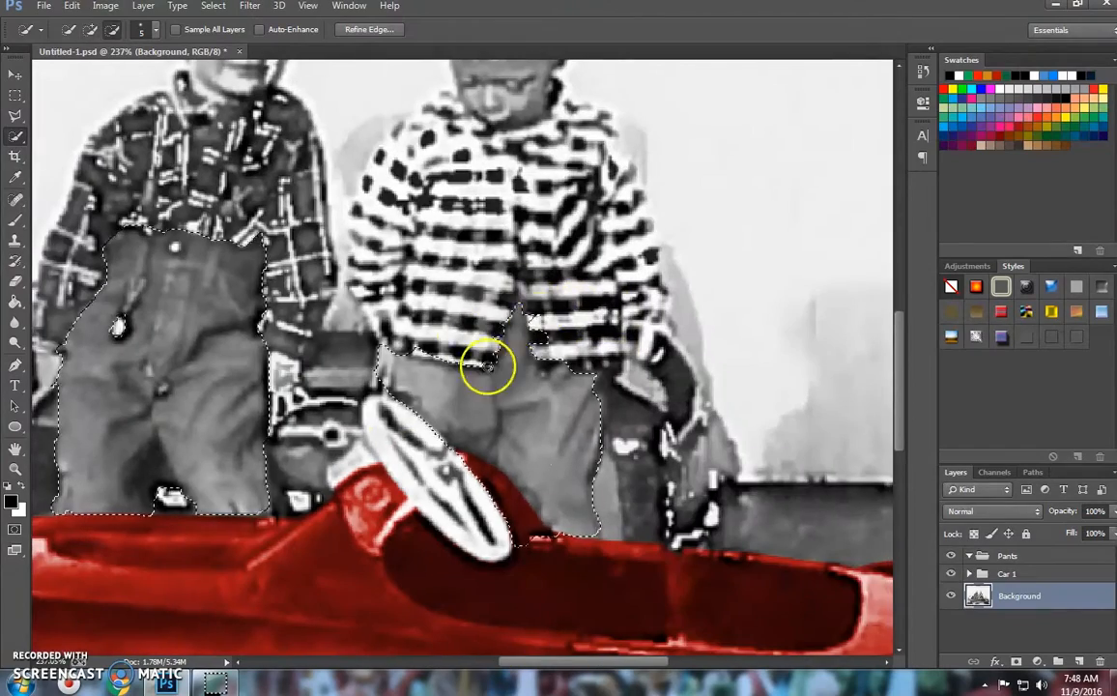
pyautogui.scroll(1, 503, 474)
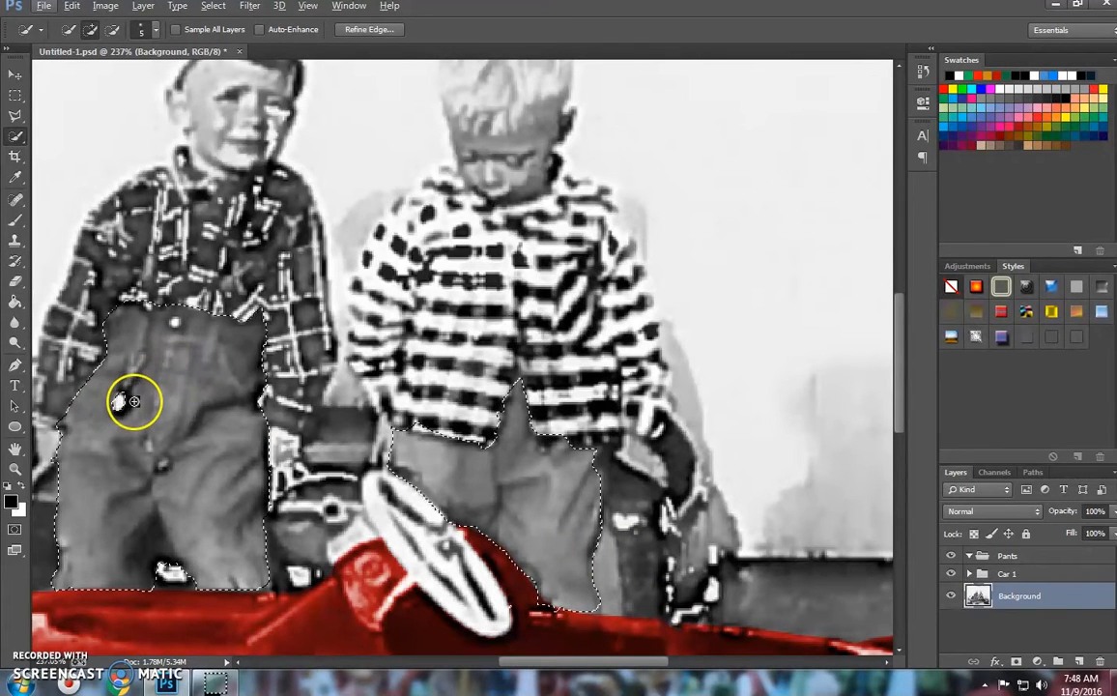
pyautogui.press('alt')
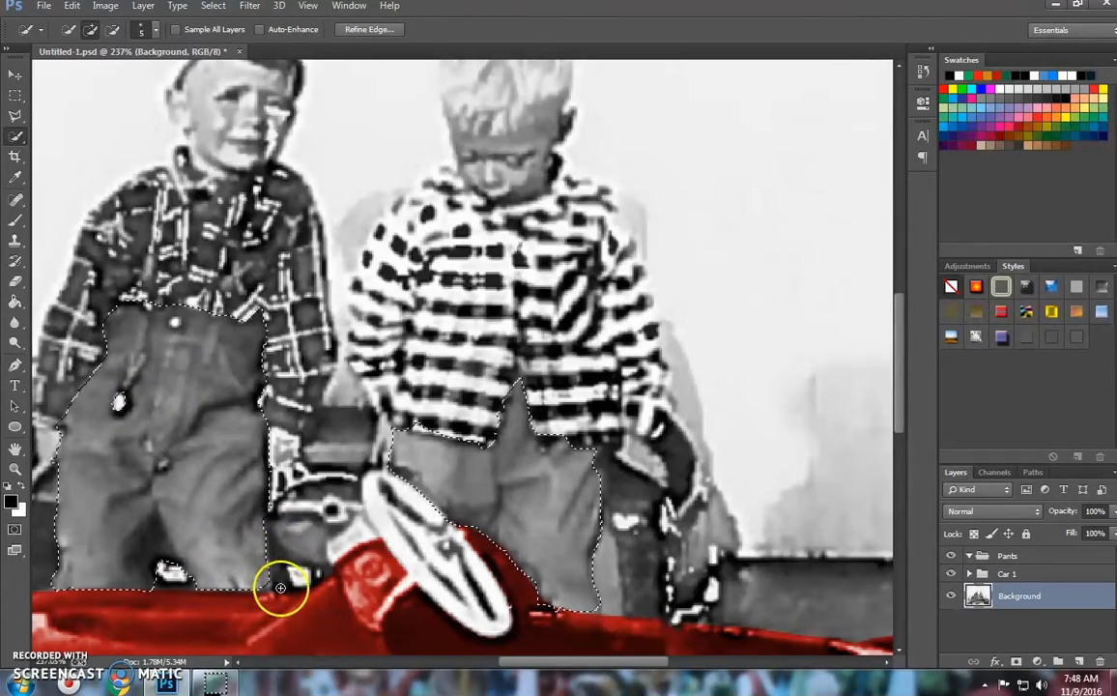
# Step: Refine the overalls selection along the cuff nearest the steering wheel so it reaches the red car's edge
pyautogui.scroll(6, 270, 586)
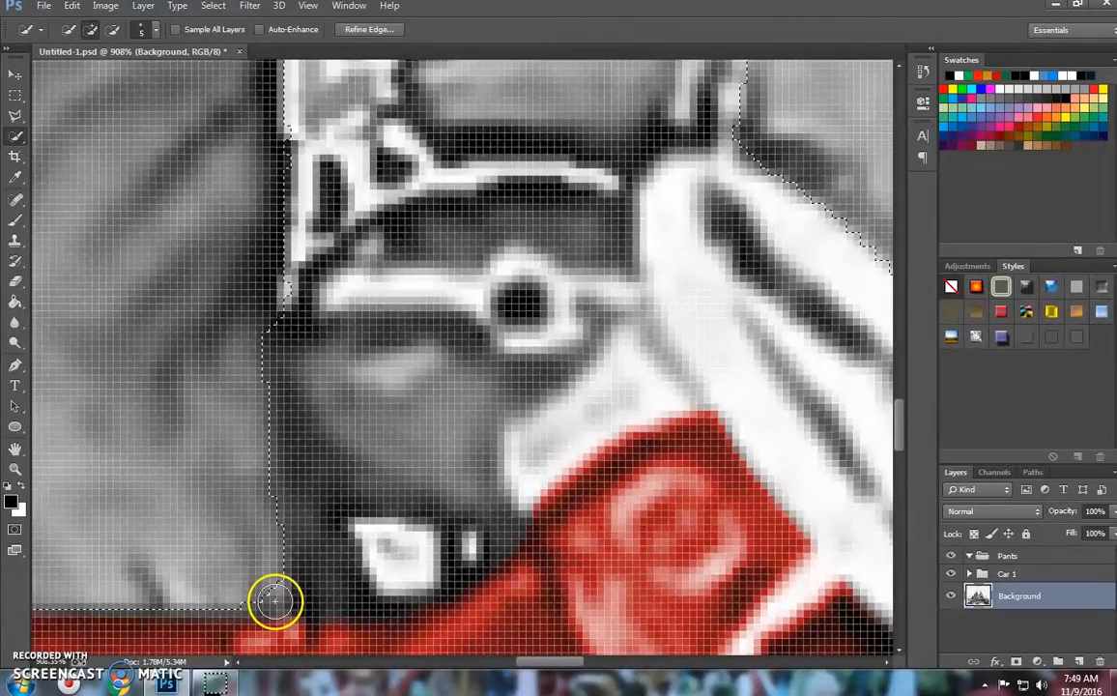
pyautogui.scroll(-3, 252, 598)
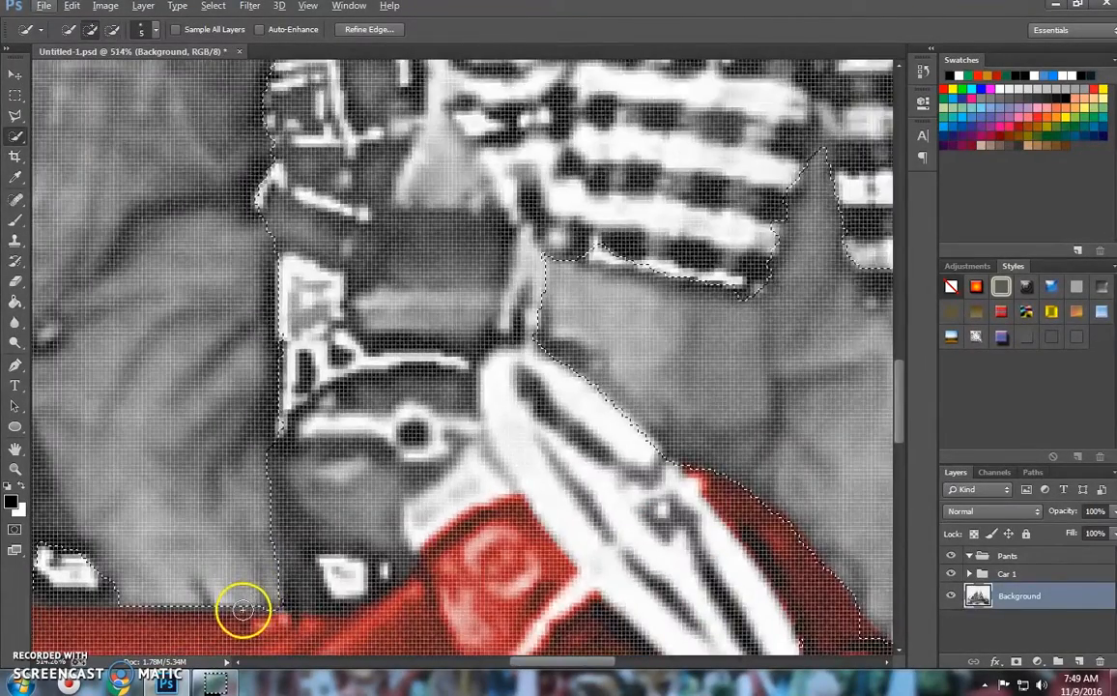
pyautogui.scroll(3, 242, 611)
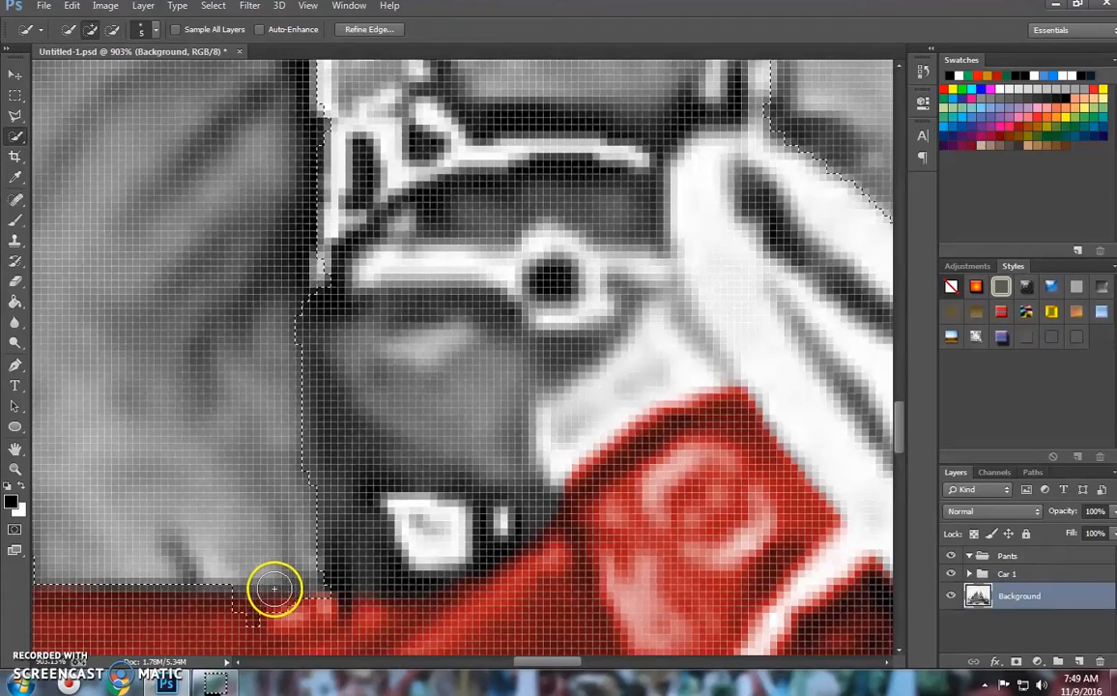
pyautogui.keyDown('alt'); pyautogui.click(122, 604); pyautogui.keyUp('alt')
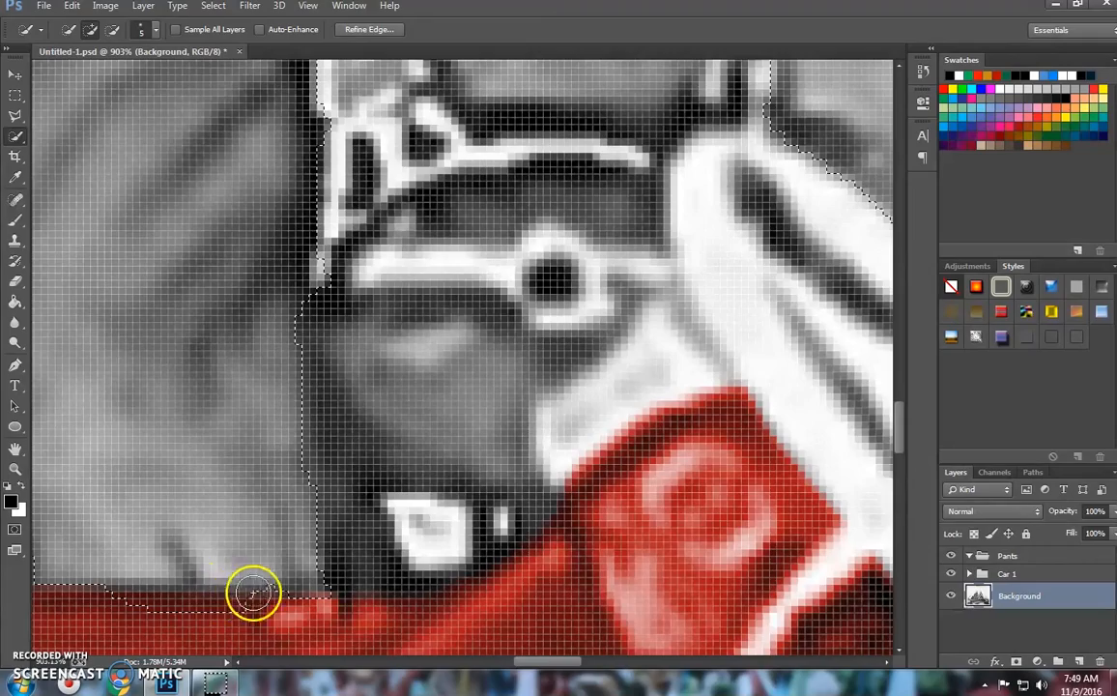
pyautogui.scroll(-3, 198, 622)
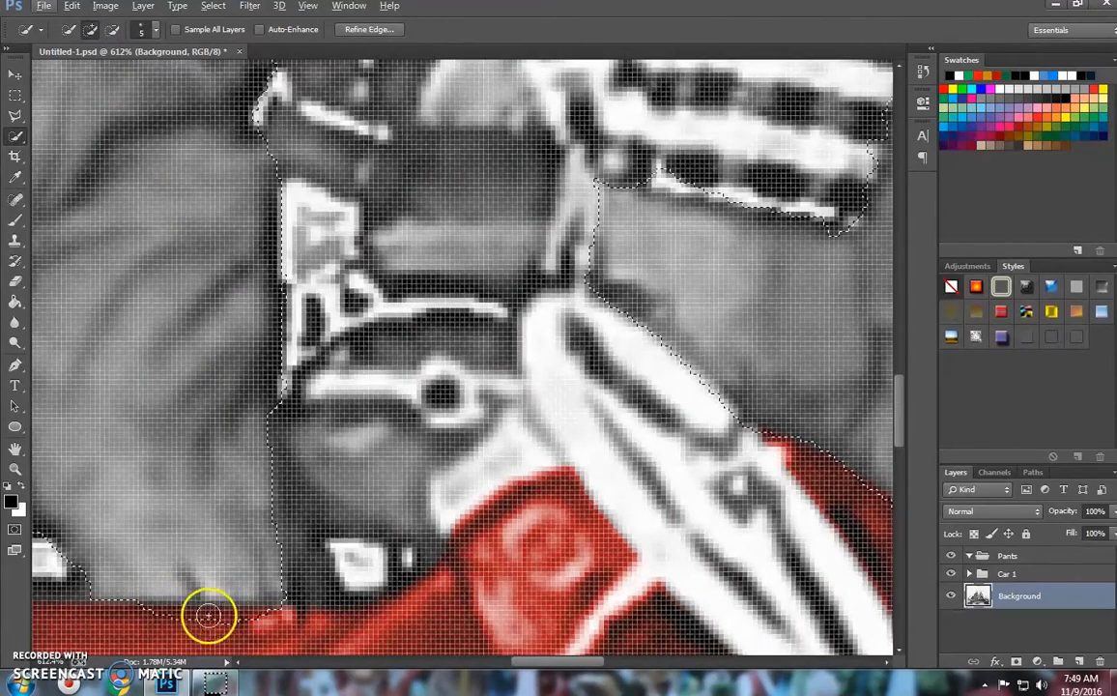
pyautogui.moveTo(524, 667); pyautogui.dragTo(488, 667)
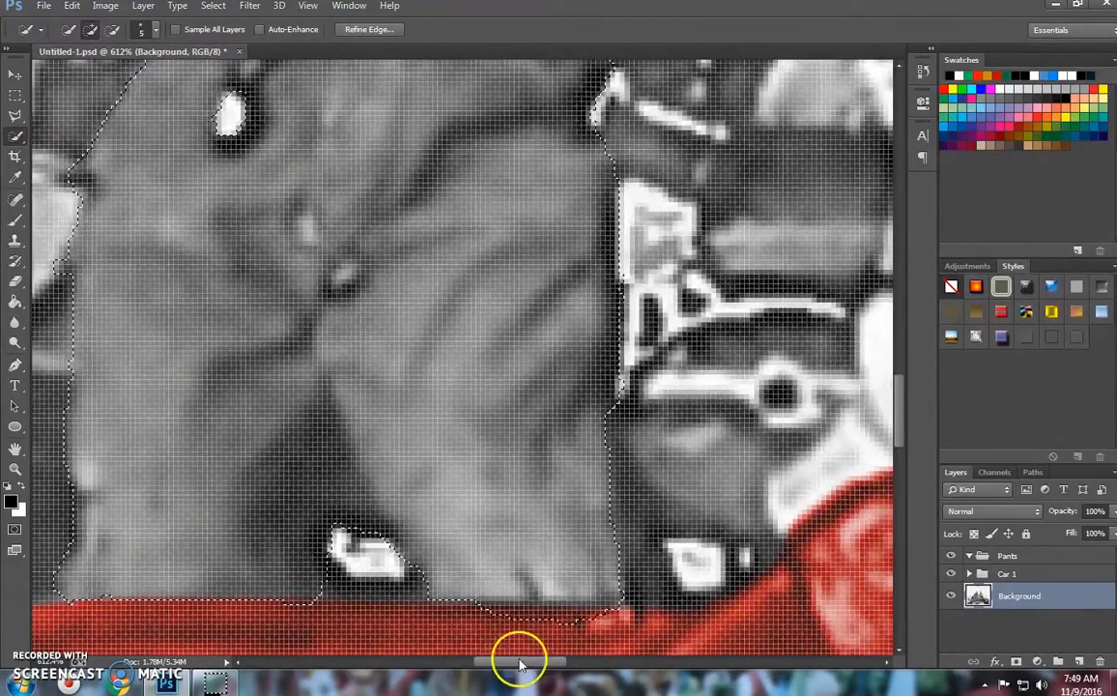
# Step: Extend the striped-shirt boy's pants selection at the hem down to the red car's edge
pyautogui.moveTo(537, 664); pyautogui.dragTo(606, 661)
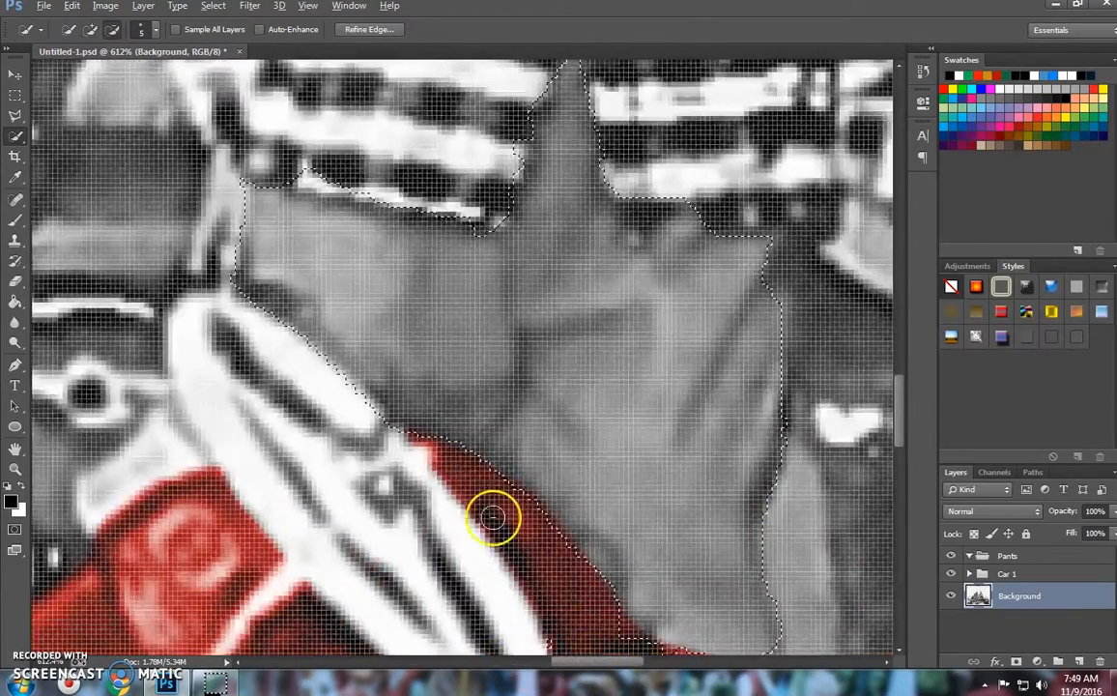
pyautogui.scroll(-4, 498, 512)
pyautogui.scroll(-2, 500, 510)
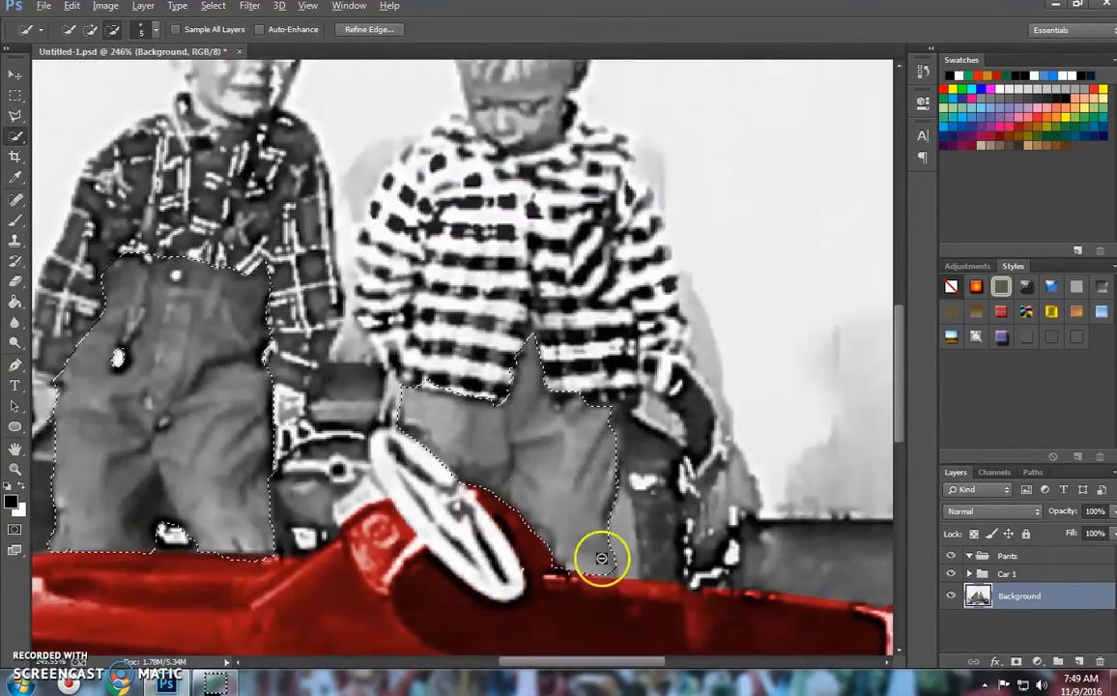
pyautogui.scroll(8, 607, 602)
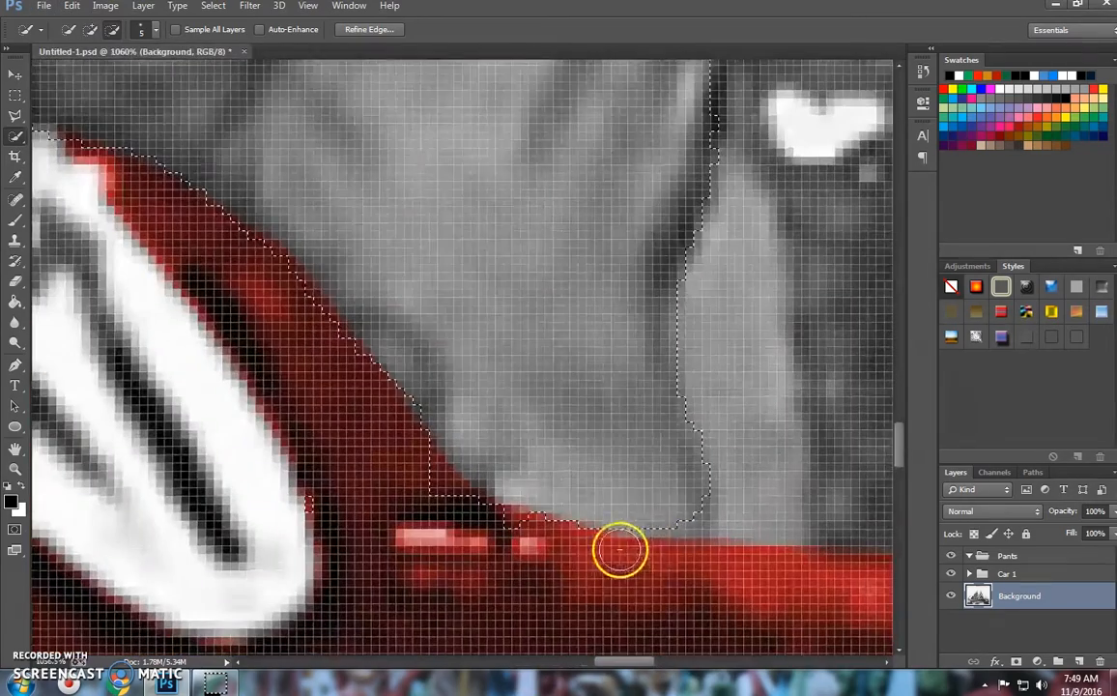
pyautogui.click(679, 526)
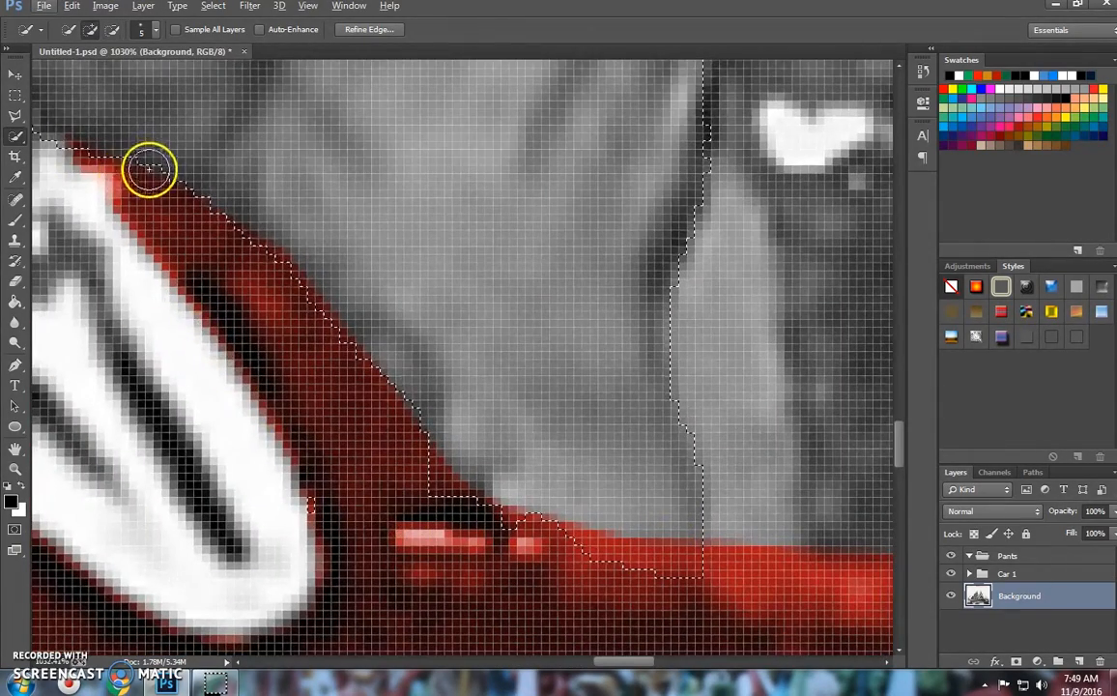
pyautogui.scroll(-2, 136, 235)
pyautogui.moveTo(606, 663); pyautogui.dragTo(578, 664)
pyautogui.scroll(6, 544, 506)
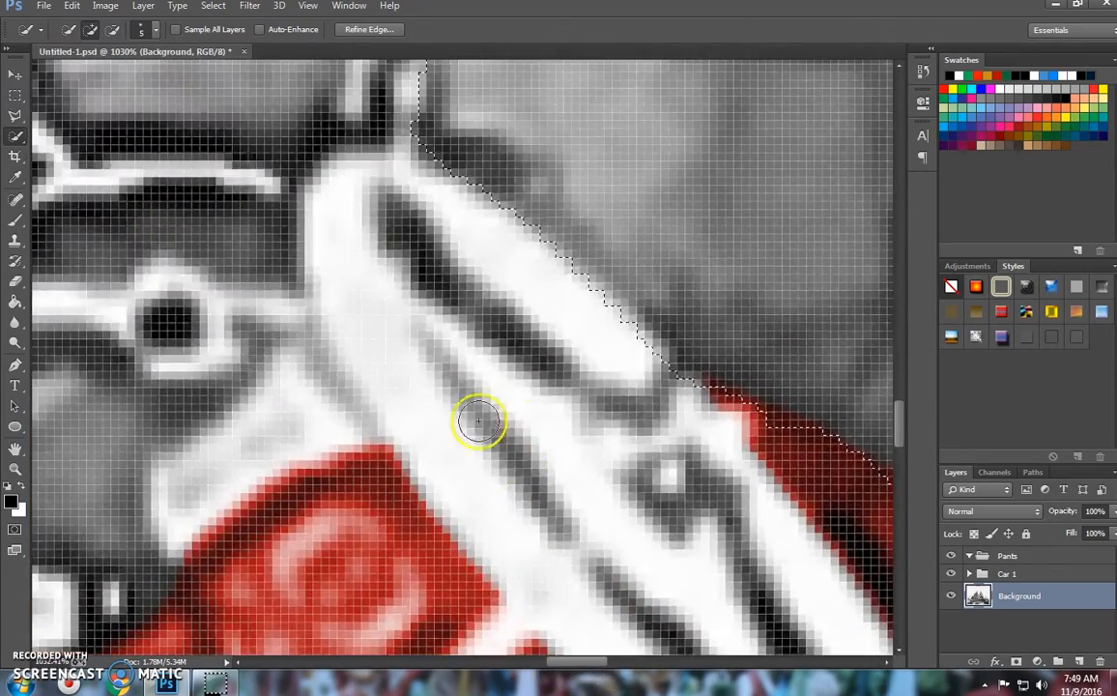
# Step: Copy the selected pants to a new layer named Jeans and move it into the Pants group
pyautogui.scroll(-5, 414, 150)
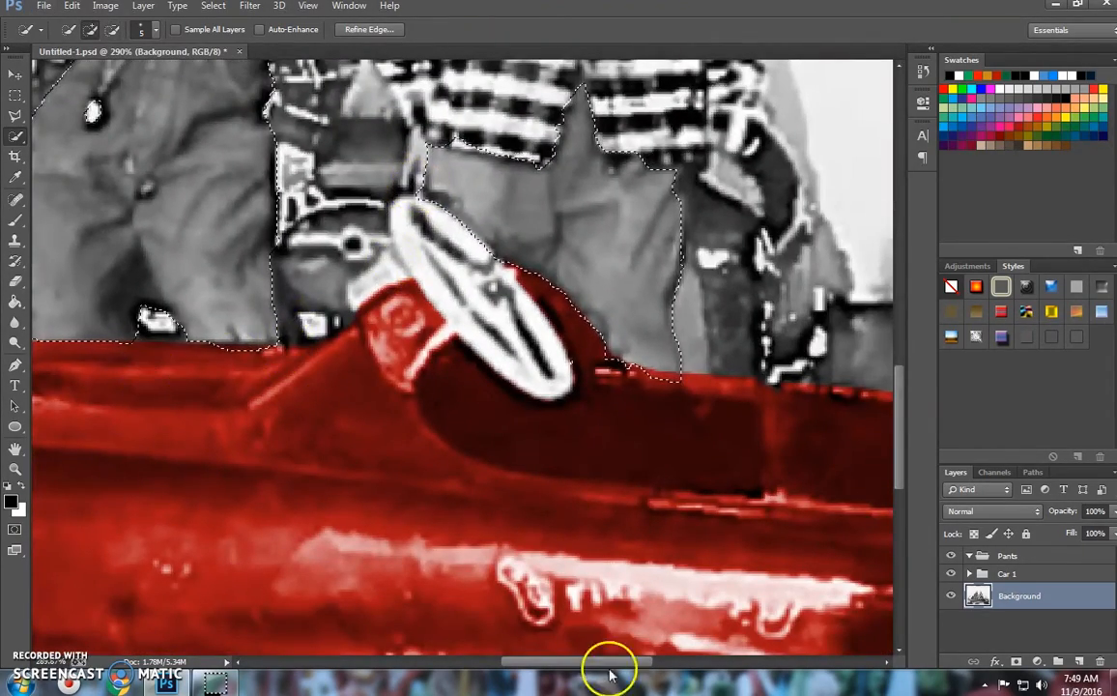
pyautogui.moveTo(619, 664); pyautogui.dragTo(568, 664)
pyautogui.scroll(-3, 648, 494)
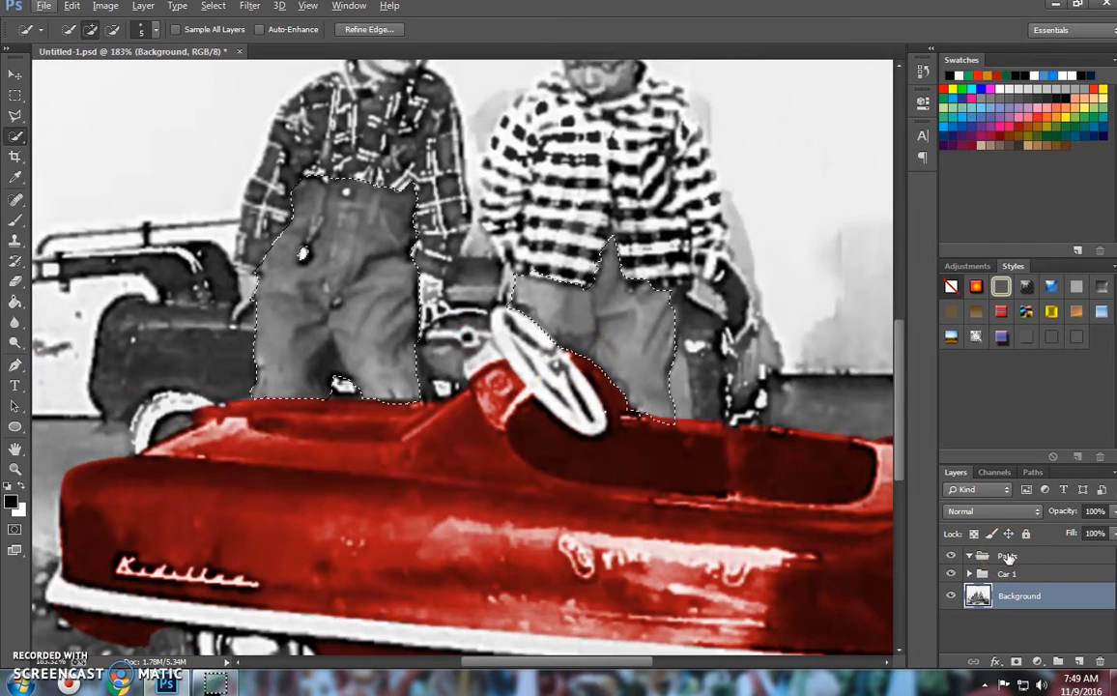
pyautogui.hotkey('ctrl', 'j')
pyautogui.click(1011, 598)
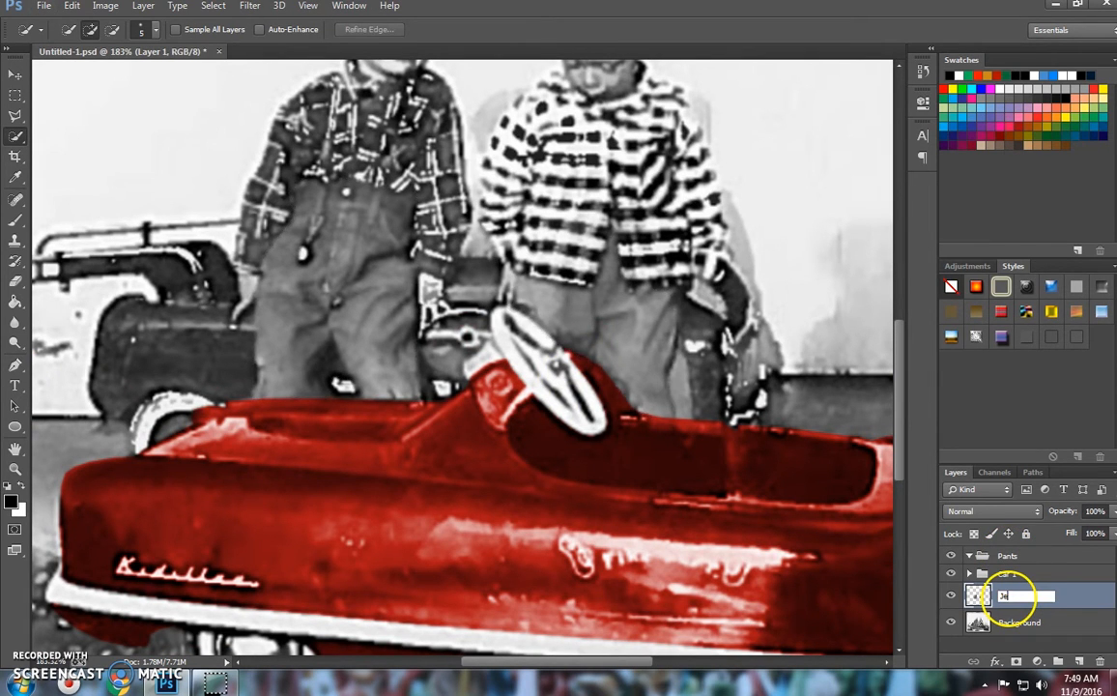
pyautogui.click(1067, 603)
pyautogui.moveTo(1009, 605); pyautogui.dragTo(995, 583)
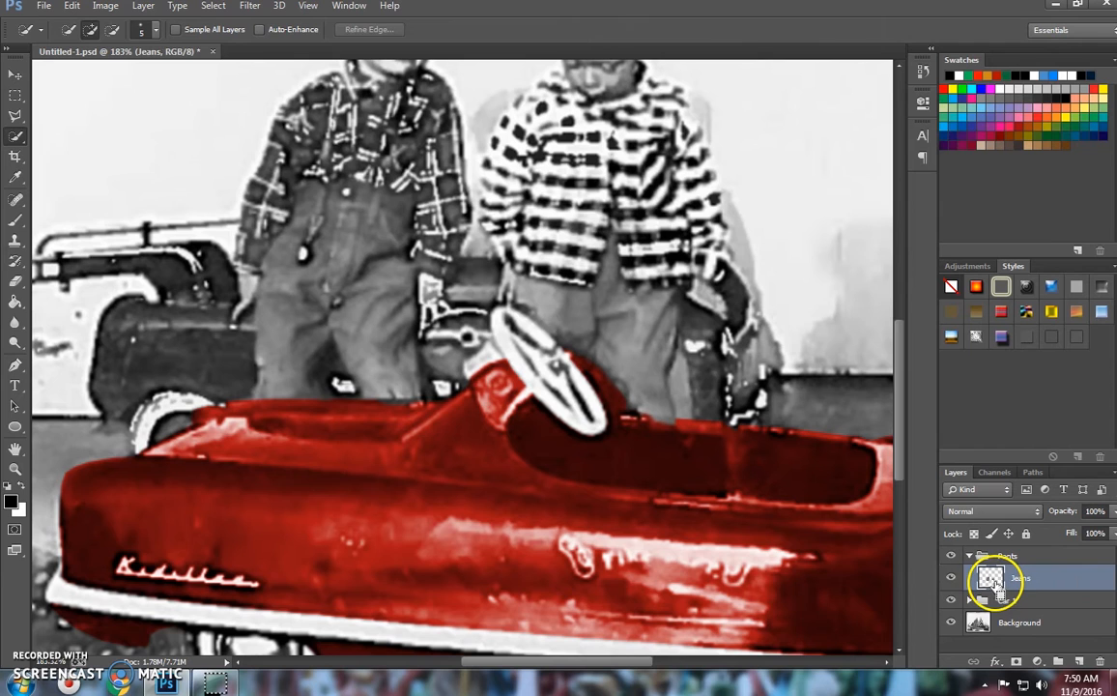
# Step: Load the Jeans layer's outline as a selection and add a Solid Color fill layer in blue 2556b0
pyautogui.keyDown('ctrl'); pyautogui.click(990, 578); pyautogui.keyUp('ctrl')
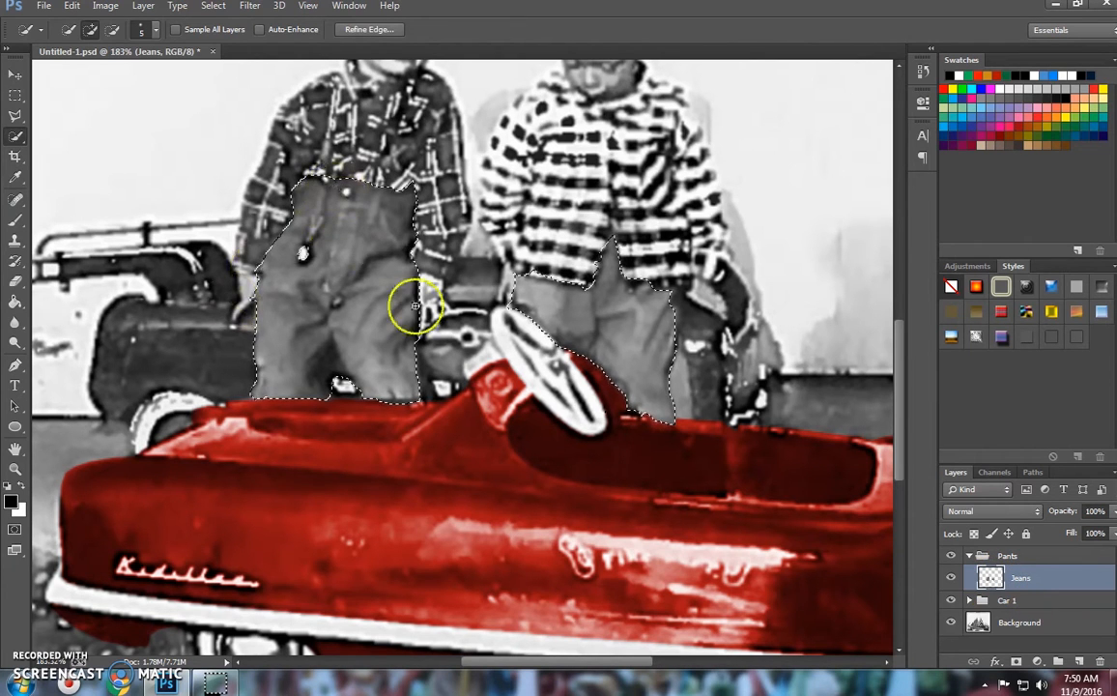
pyautogui.click(1038, 662)
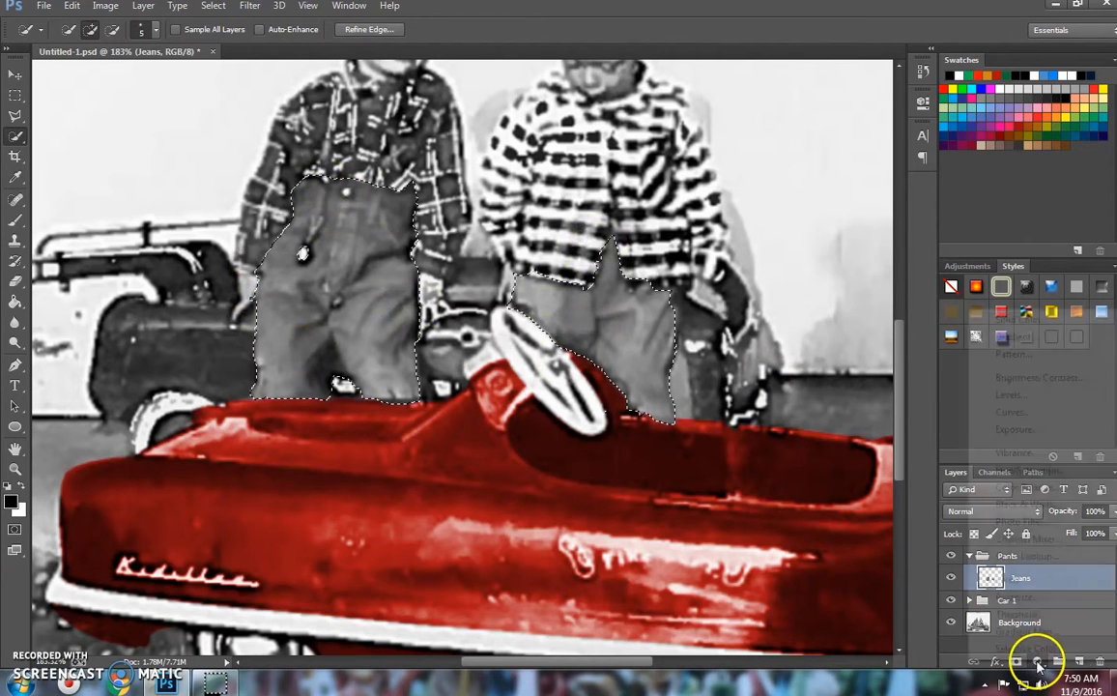
pyautogui.click(1017, 320)
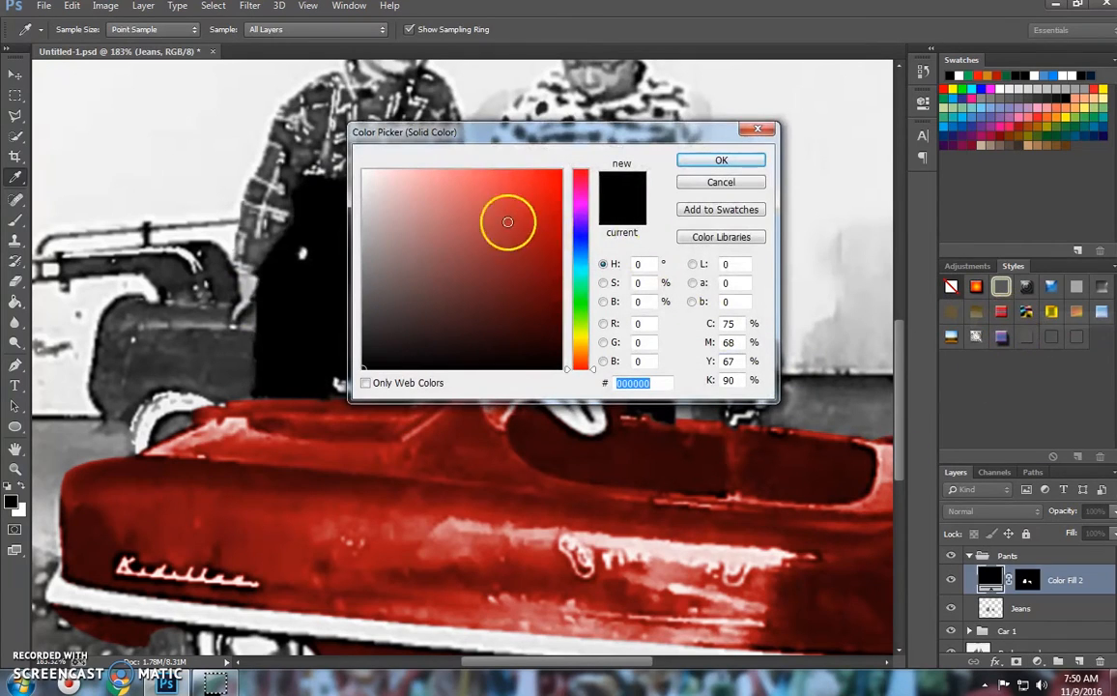
pyautogui.moveTo(498, 225)
pyautogui.mouseDown()
pyautogui.moveTo(543, 264)
pyautogui.moveTo(524, 257)
pyautogui.moveTo(519, 231)
pyautogui.mouseUp()
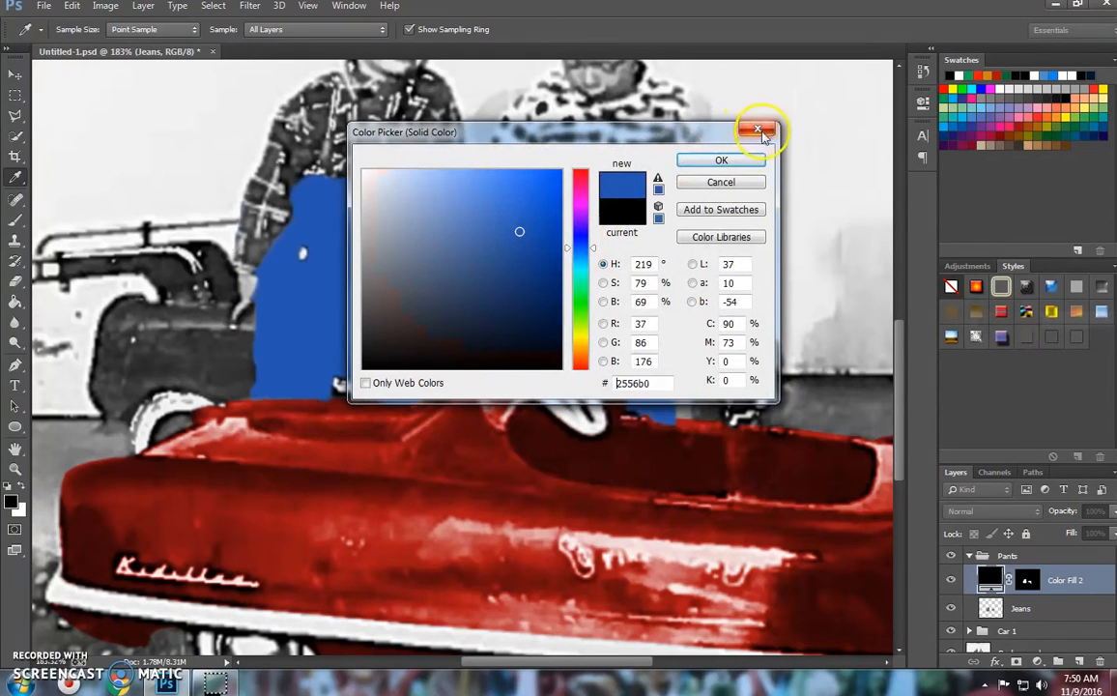
pyautogui.click(721, 160)
# Step: Set the blue fill layer's blend mode to Overlay and its opacity to 55%
pyautogui.click(1013, 511)
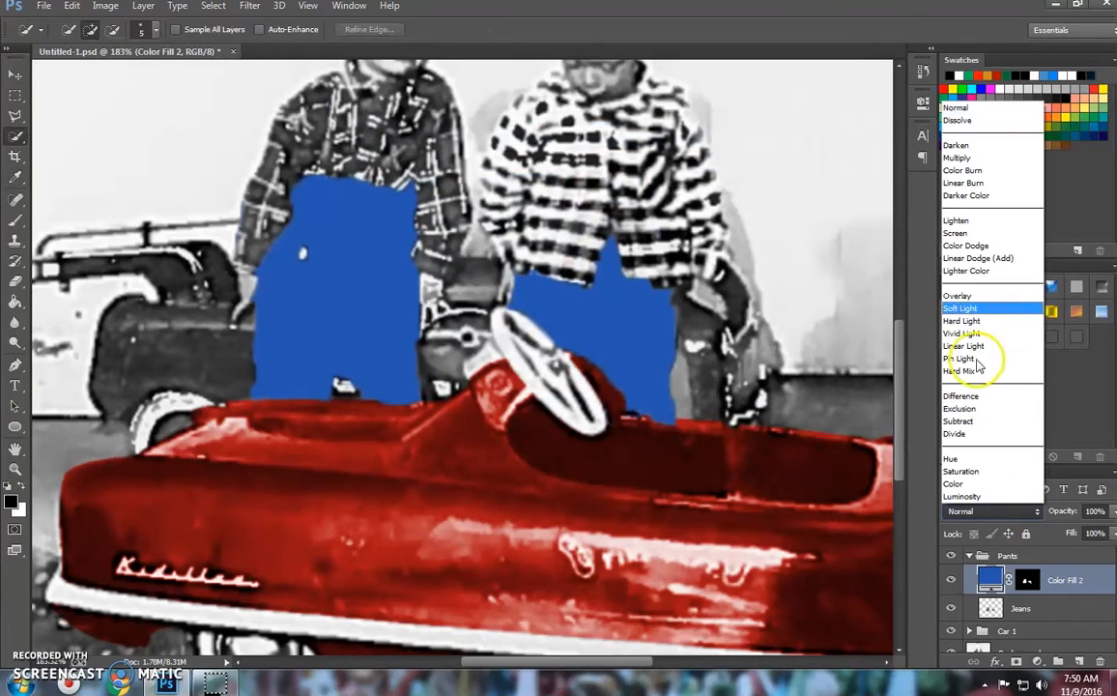
pyautogui.click(995, 290)
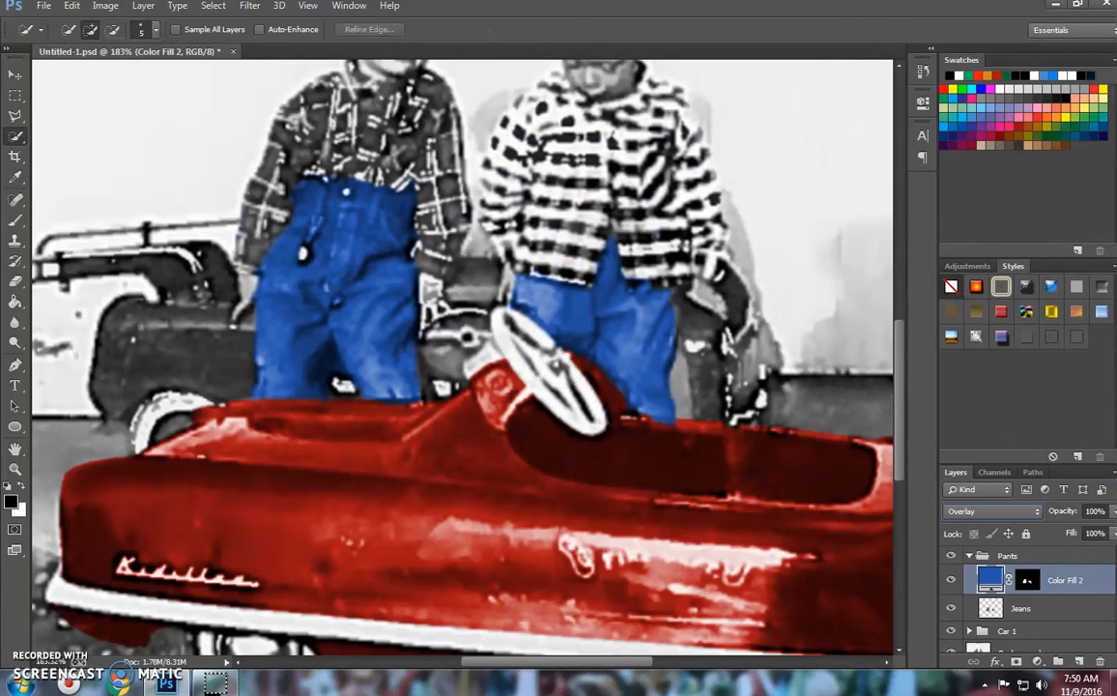
pyautogui.click(1114, 513)
pyautogui.moveTo(1108, 534); pyautogui.dragTo(1081, 537)
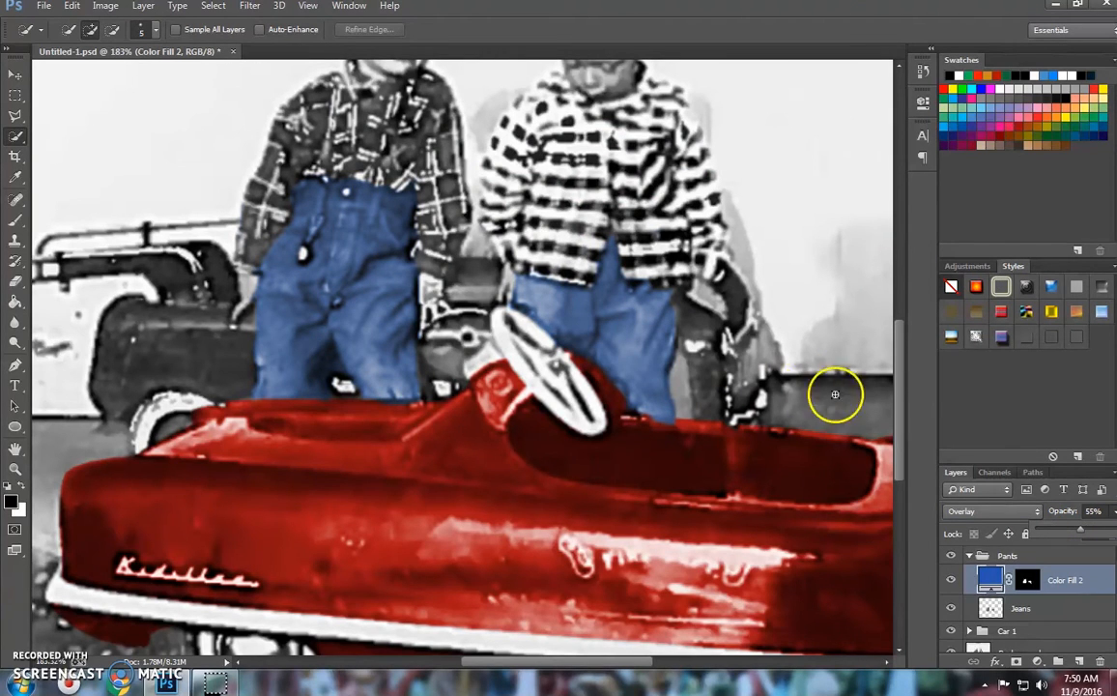
pyautogui.scroll(-4, 713, 354)
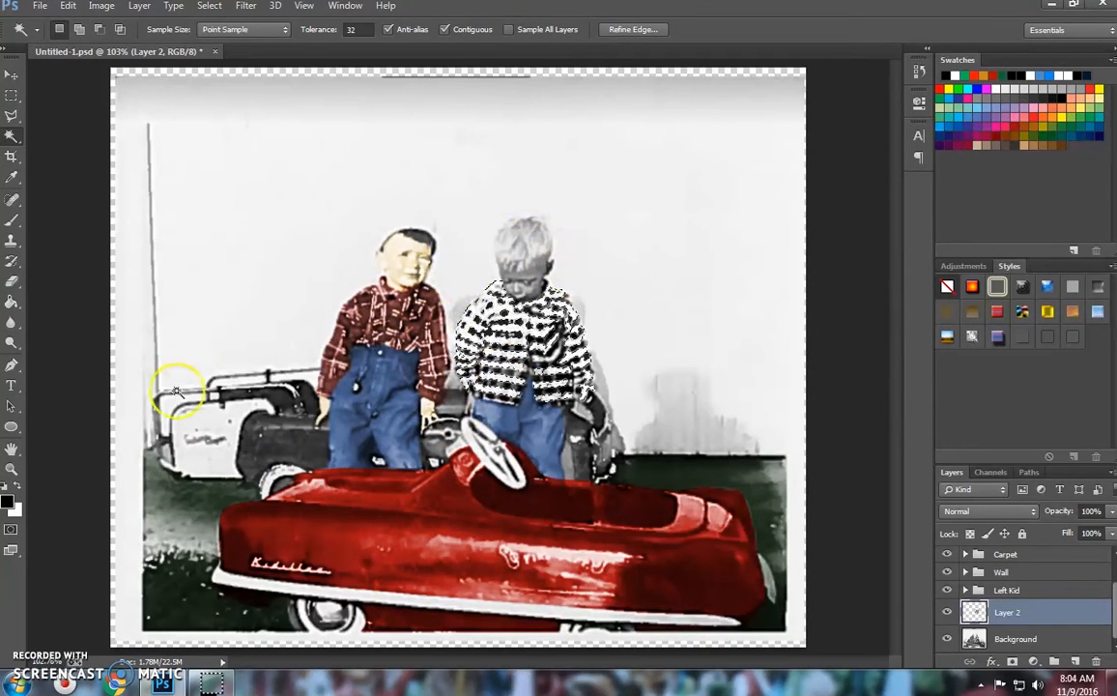
# Step: Turn on the visibility of Color Fill 4 in the Wall group and collapse the group
pyautogui.click(965, 573)
pyautogui.click(948, 598)
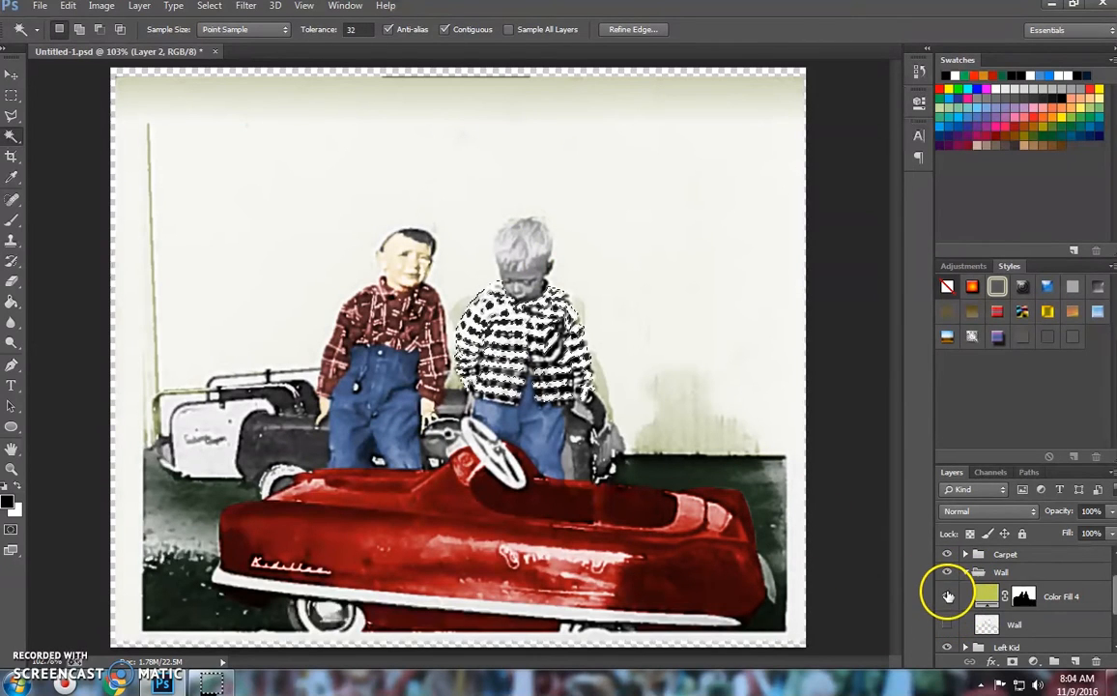
pyautogui.click(964, 572)
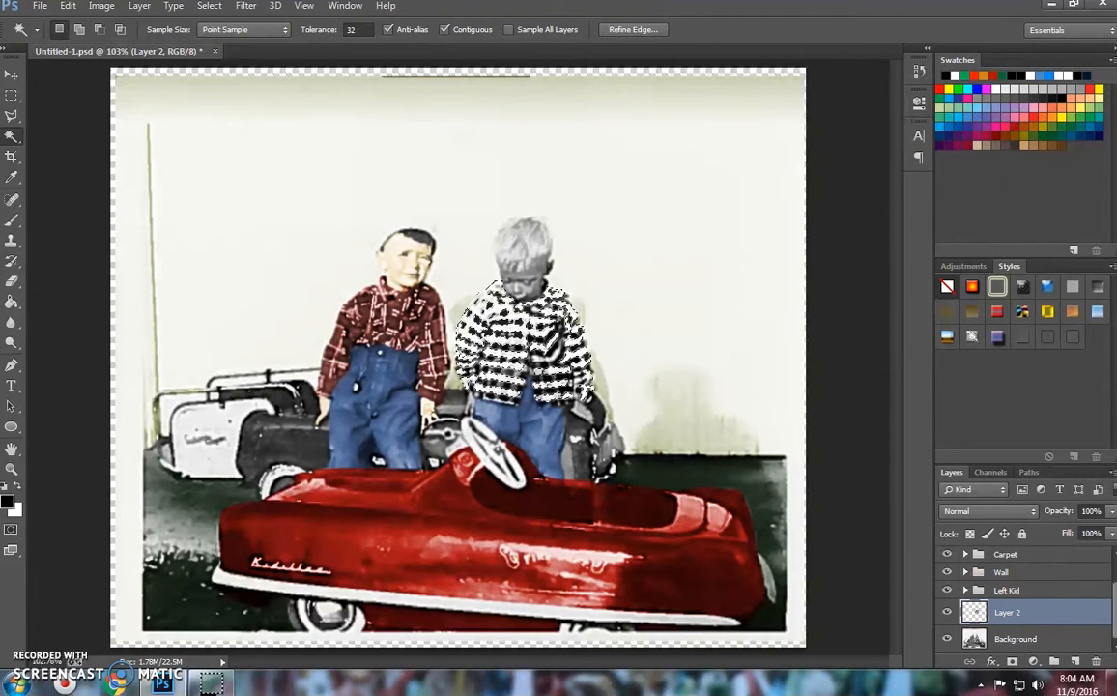
# Step: Show only Layer 2 and delete the white areas of the checkered shirt using the Magic Wand tool
pyautogui.rightClick(947, 614)
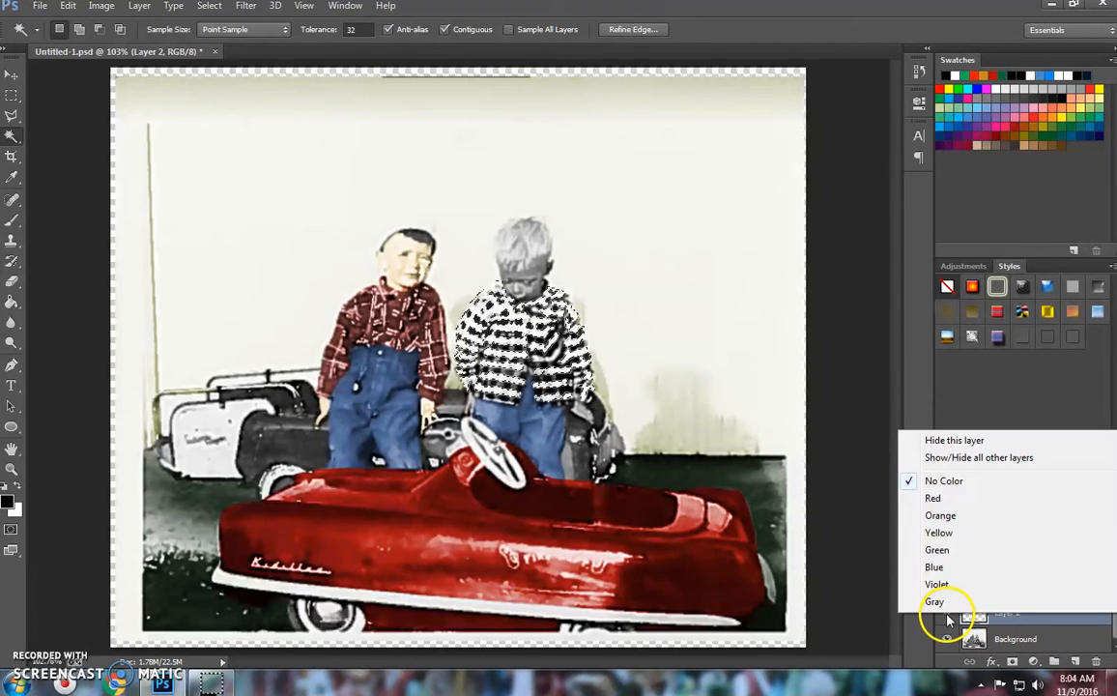
pyautogui.click(933, 460)
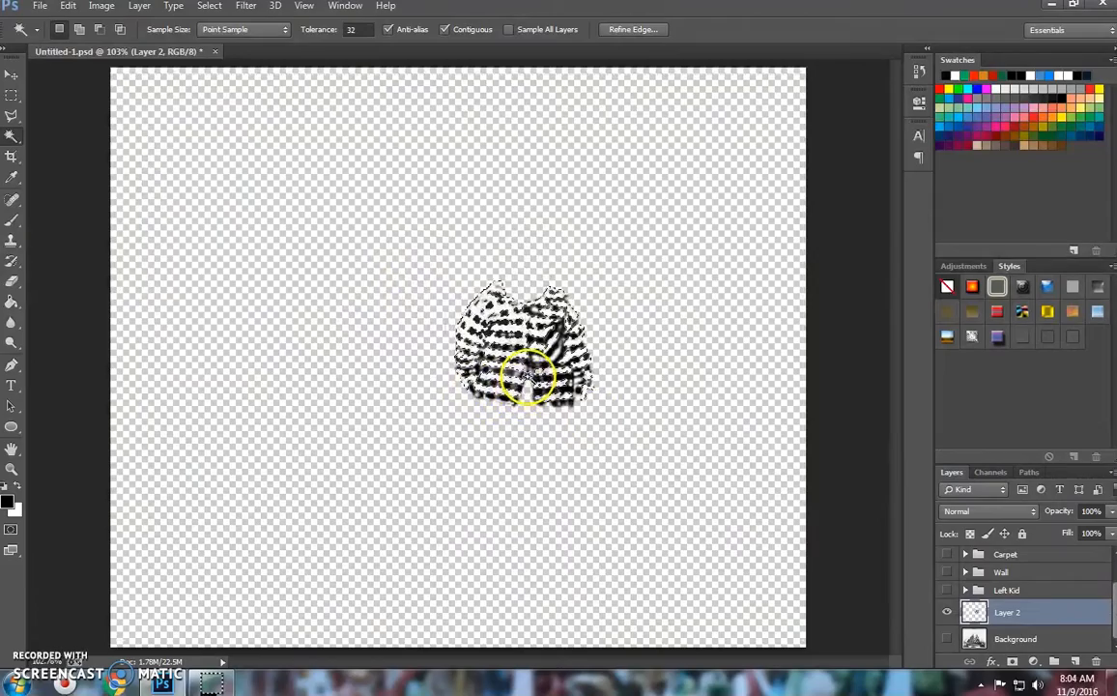
pyautogui.scroll(5, 527, 377)
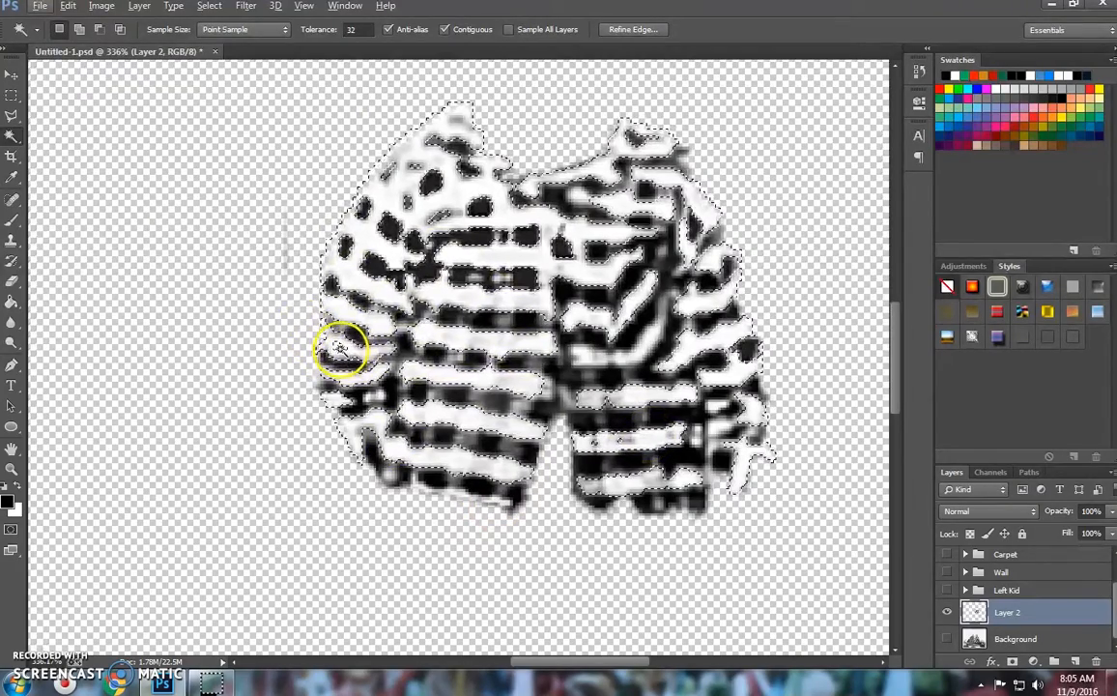
pyautogui.rightClick(10, 141)
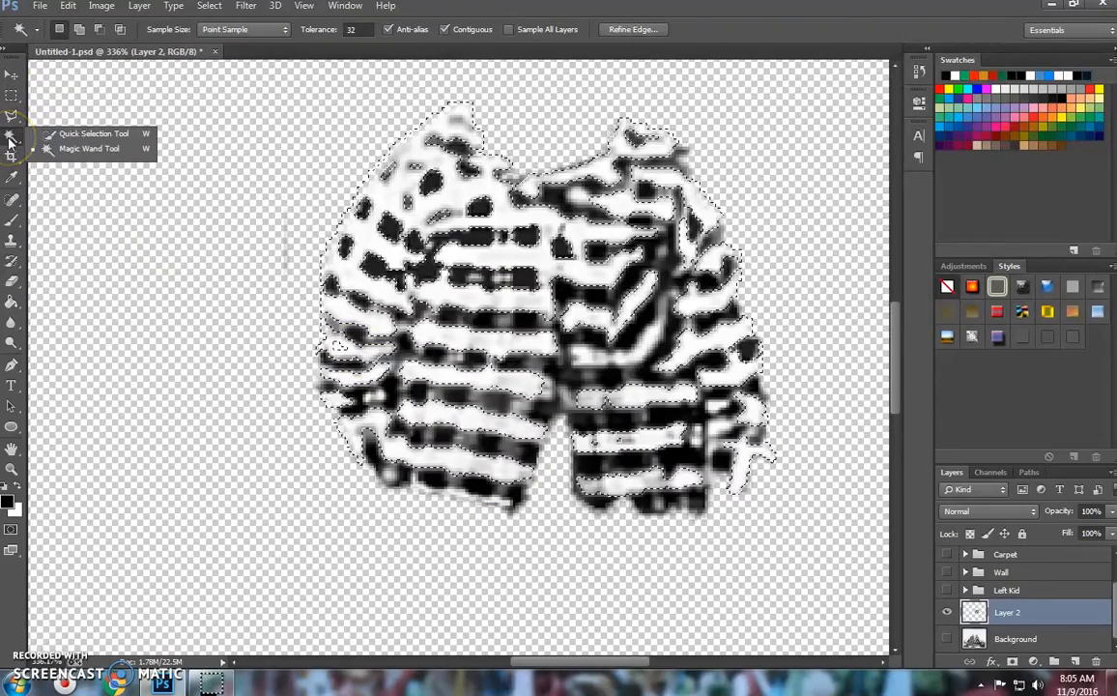
pyautogui.click(55, 152)
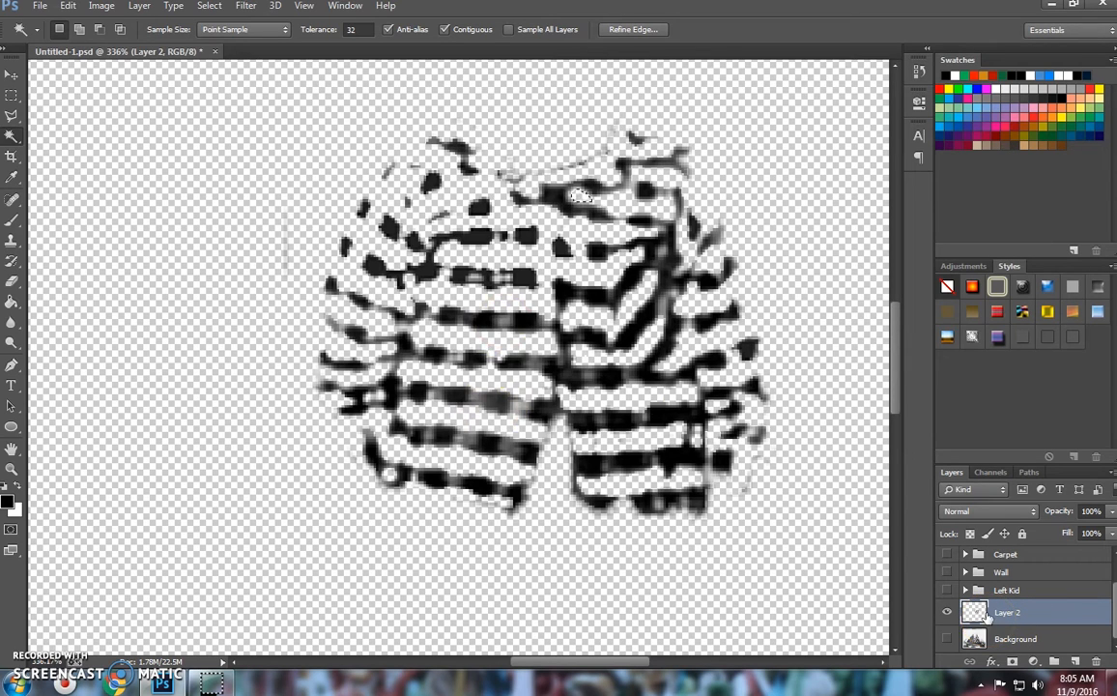
# Step: Make all the other layers visible again and load Layer 2's outline as a selection
pyautogui.rightClick(947, 613)
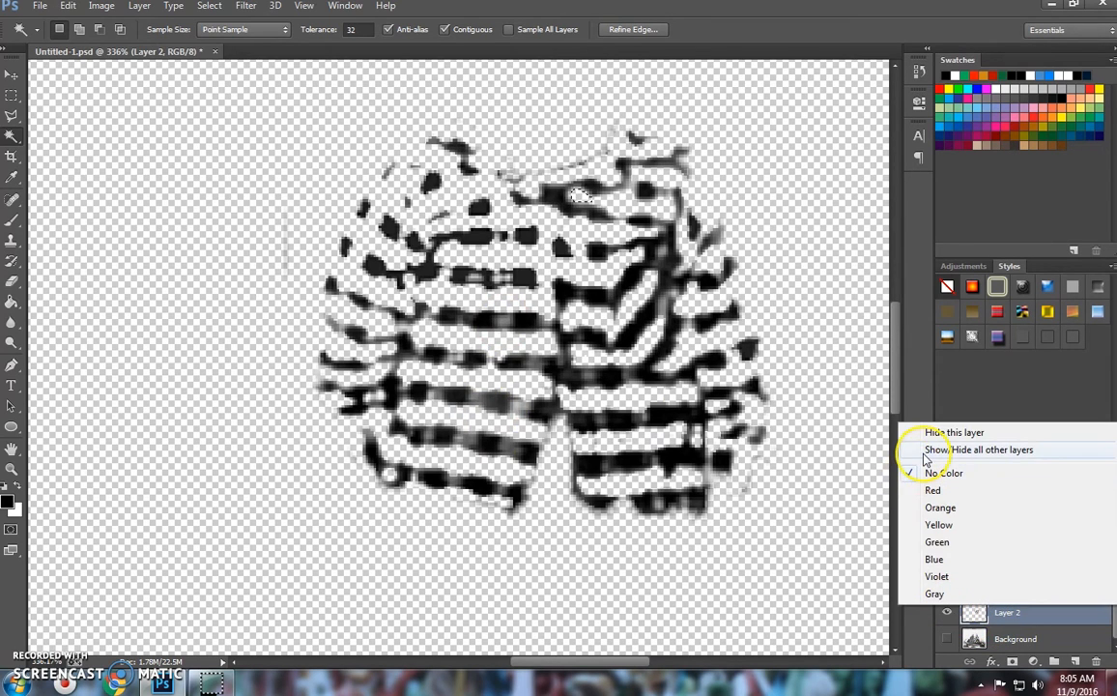
pyautogui.click(966, 449)
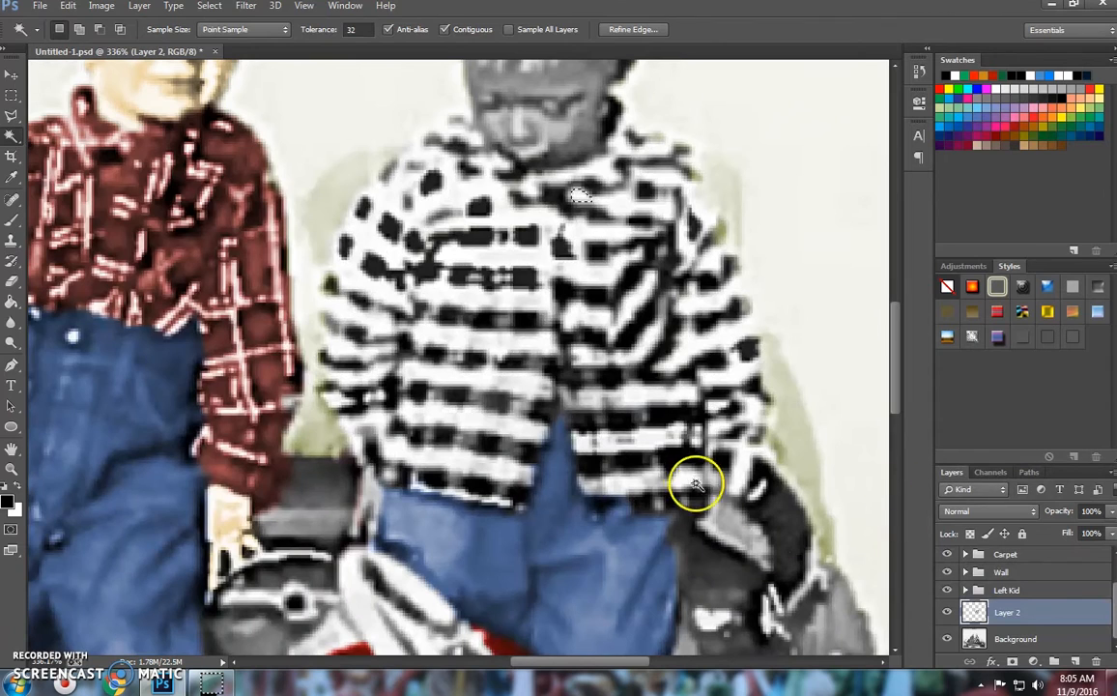
pyautogui.keyDown('ctrl'); pyautogui.click(976, 613); pyautogui.keyUp('ctrl')
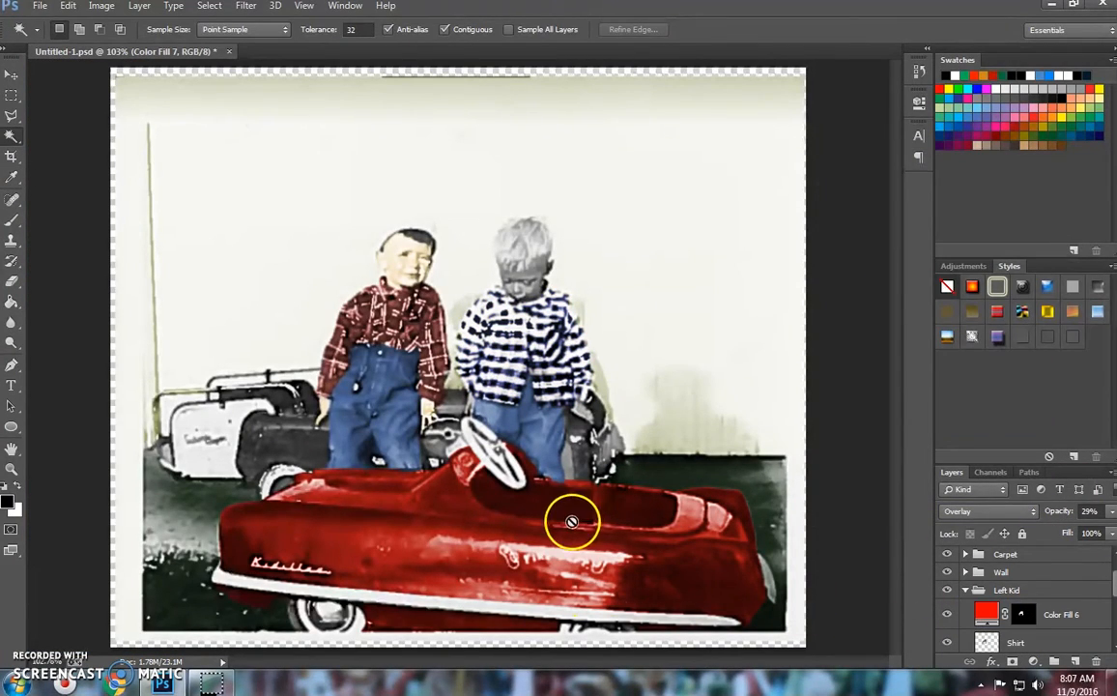
# Step: Collapse the Left Kid group and create a new layer group named Right Kid
pyautogui.scroll(8, 553, 495)
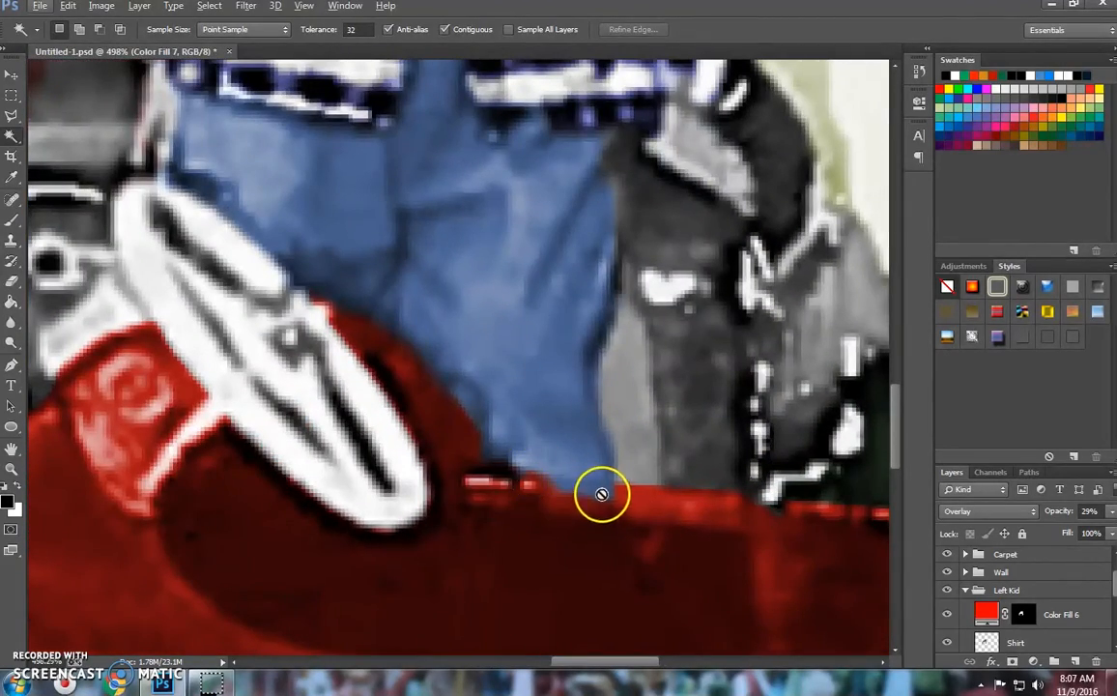
pyautogui.scroll(-1, 585, 496)
pyautogui.scroll(-6, 580, 497)
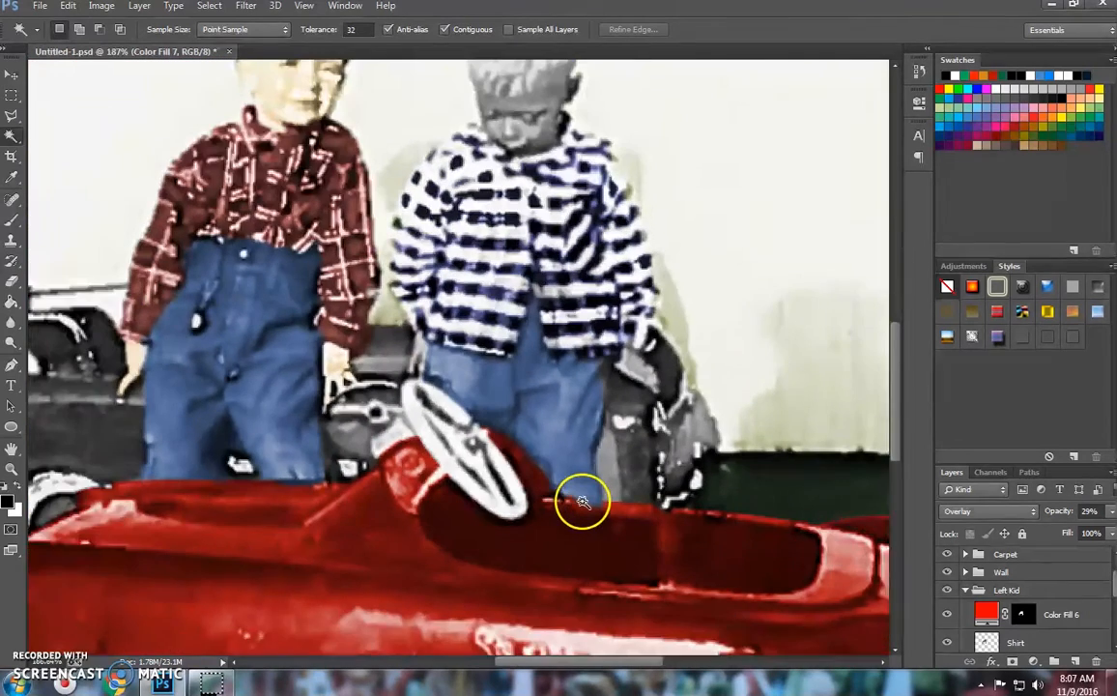
pyautogui.click(965, 590)
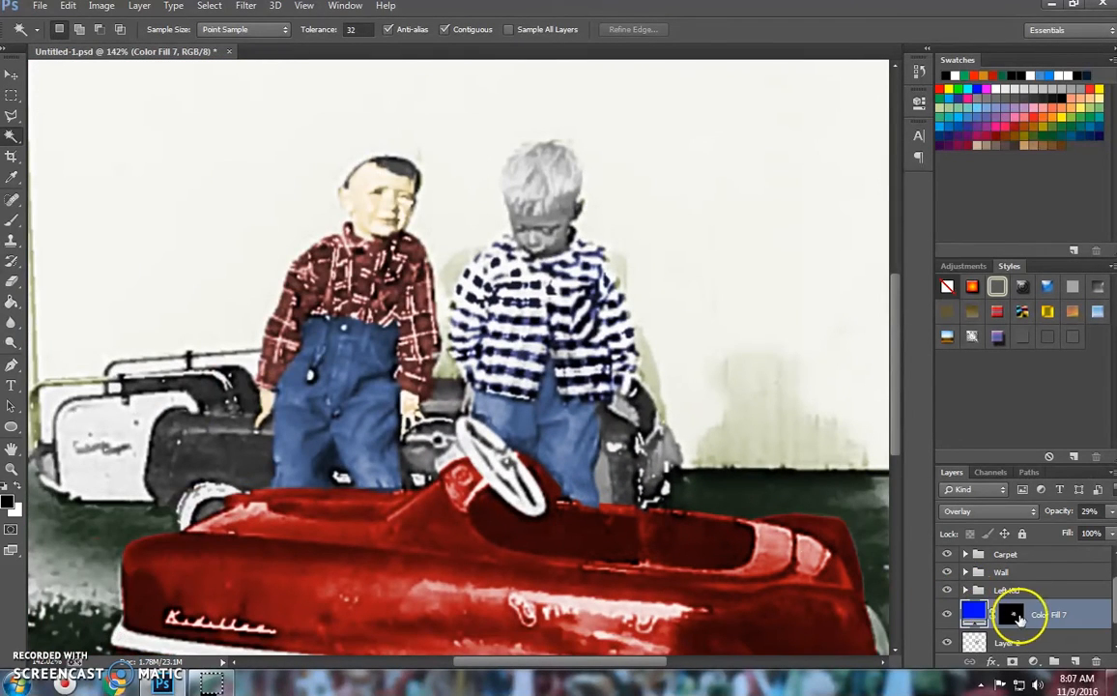
pyautogui.scroll(-1, 1005, 597)
pyautogui.click(1011, 617)
pyautogui.click(1053, 662)
pyautogui.doubleClick(1007, 608)
pyautogui.write('Right Kid')
# Step: Move Color Fill 7 and Layer 2 into the Right Kid group and collapse it
pyautogui.moveTo(1013, 629); pyautogui.dragTo(1017, 607)
pyautogui.moveTo(1026, 584); pyautogui.dragTo(1010, 608)
pyautogui.click(965, 580)
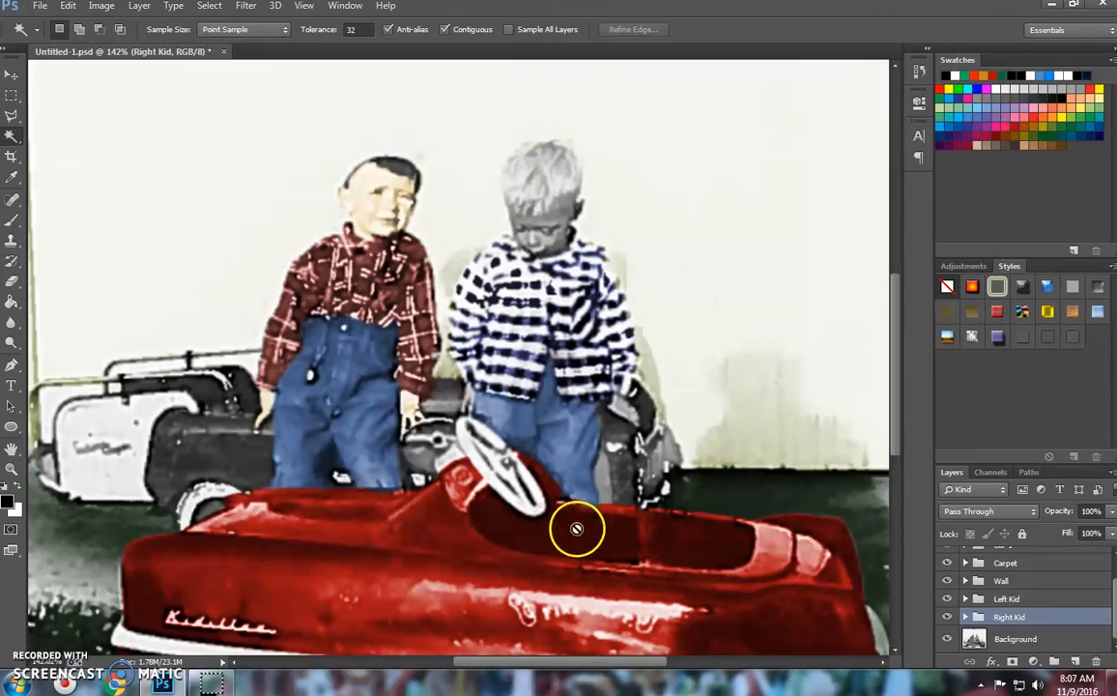
# Step: Move the Pants group directly below the car group in the layer stack
pyautogui.scroll(5, 580, 507)
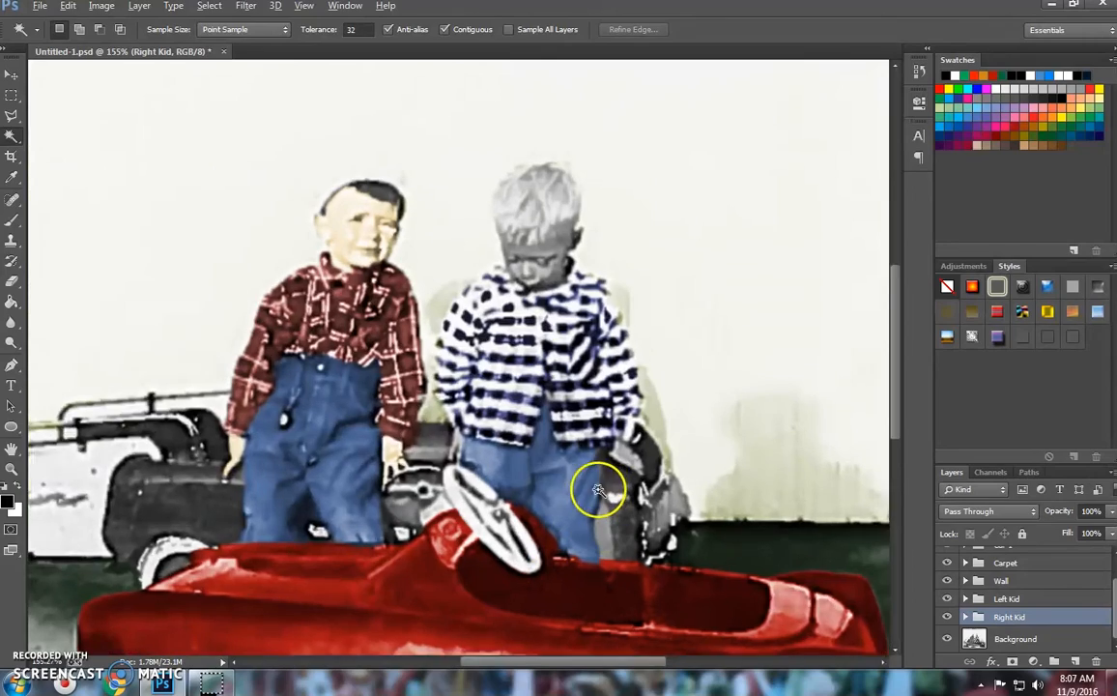
pyautogui.scroll(-6, 596, 604)
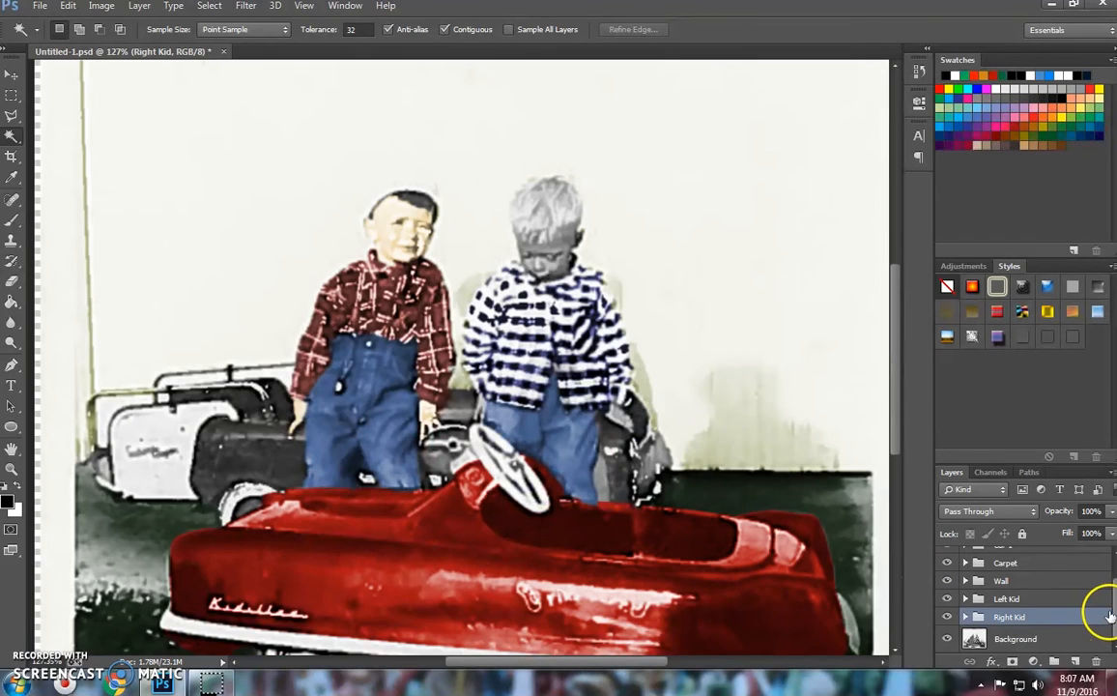
pyautogui.moveTo(1113, 613); pyautogui.dragTo(1113, 574)
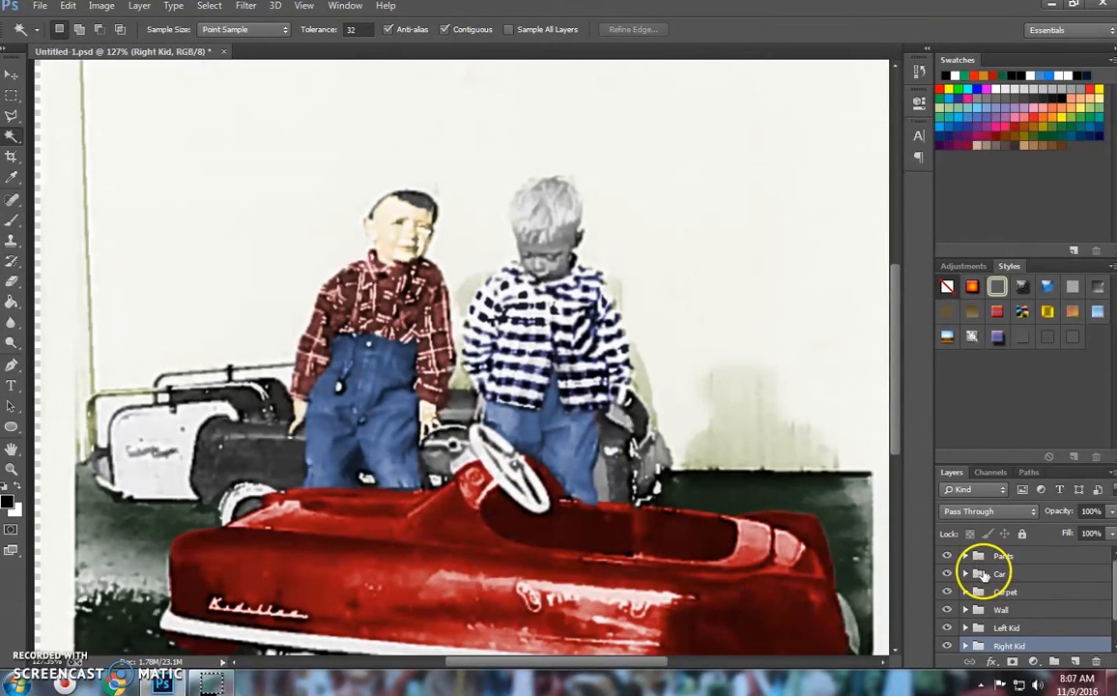
pyautogui.click(1003, 557)
pyautogui.moveTo(1003, 557); pyautogui.dragTo(964, 579)
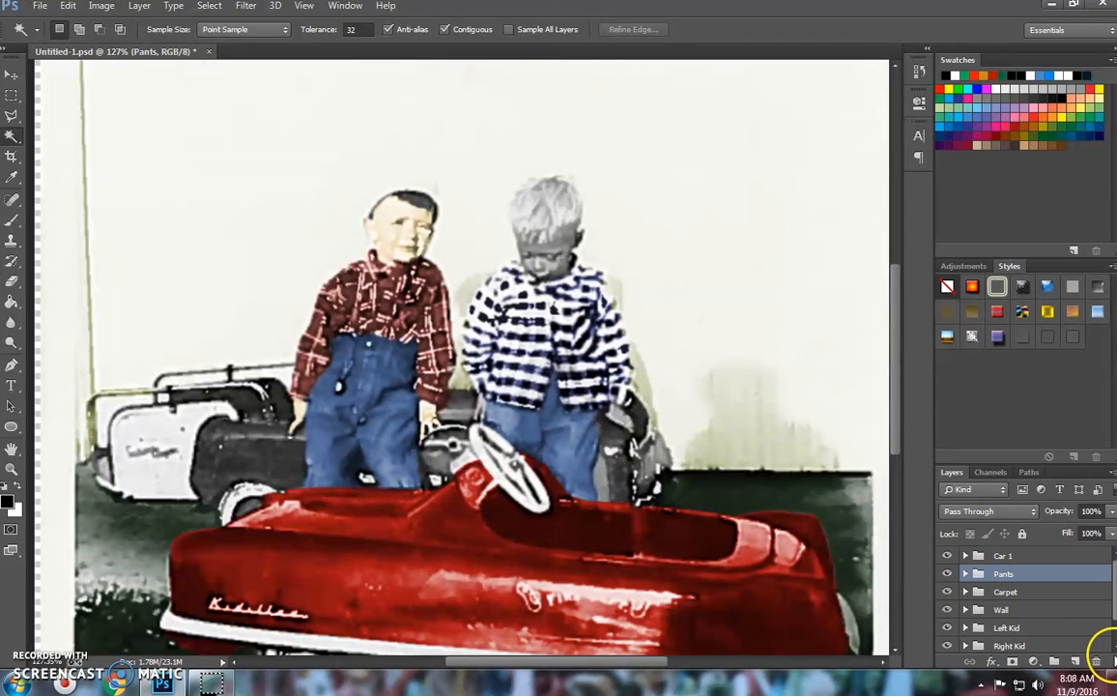
pyautogui.hotkey('ctrl', '0')
pyautogui.scroll(-3, 522, 561)
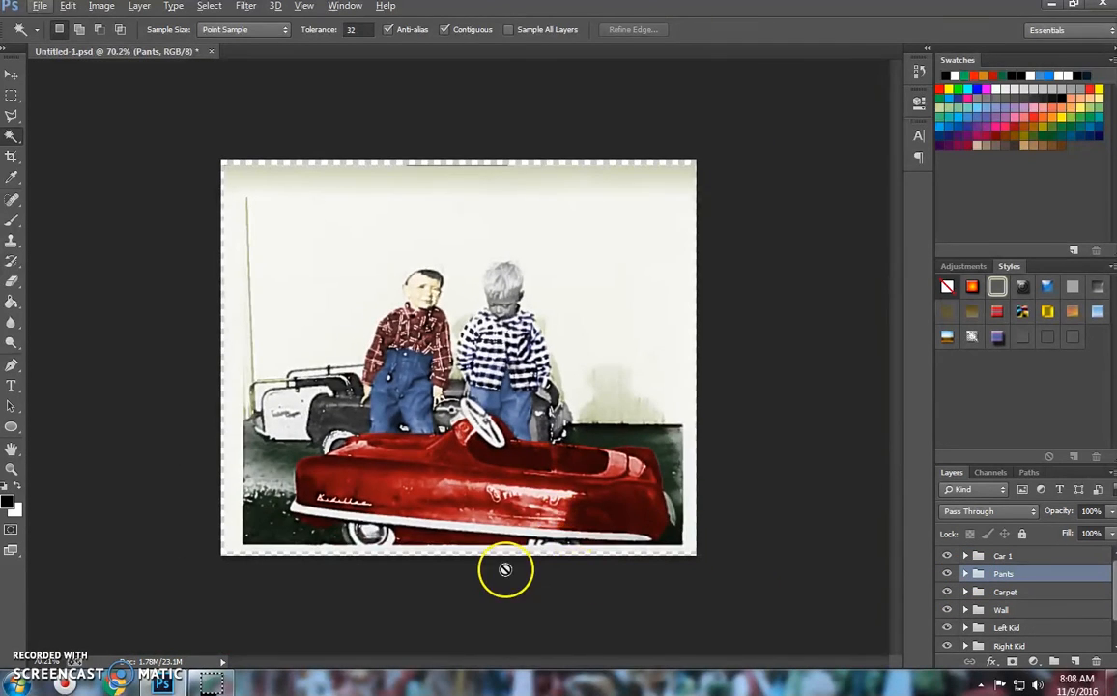
pyautogui.scroll(3, 501, 559)
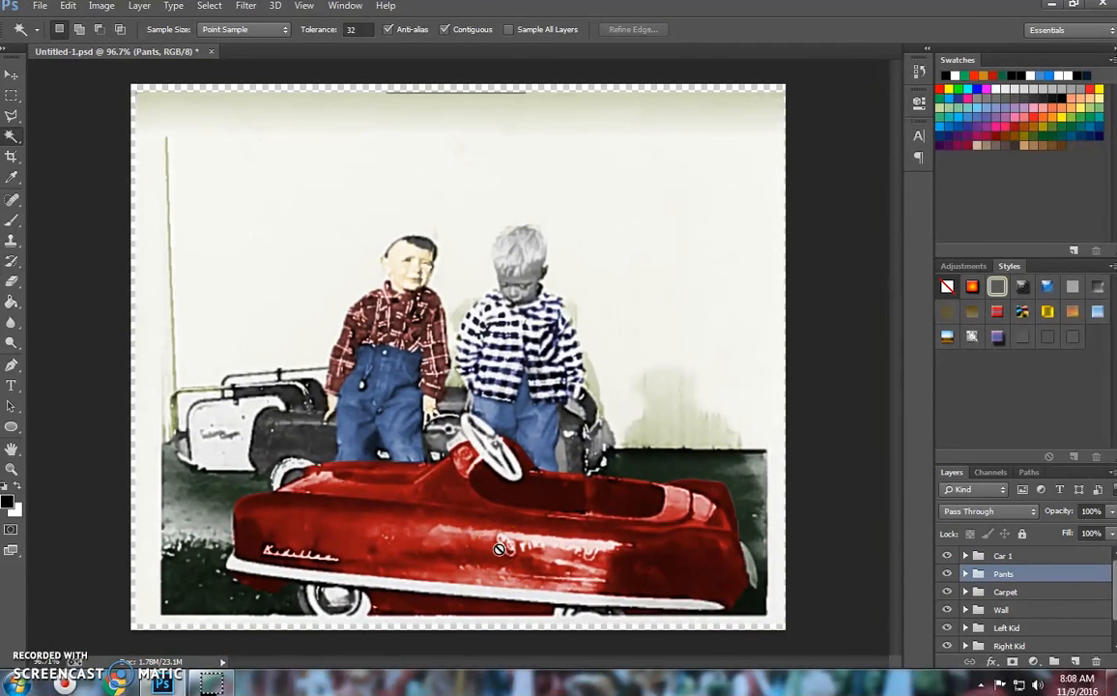